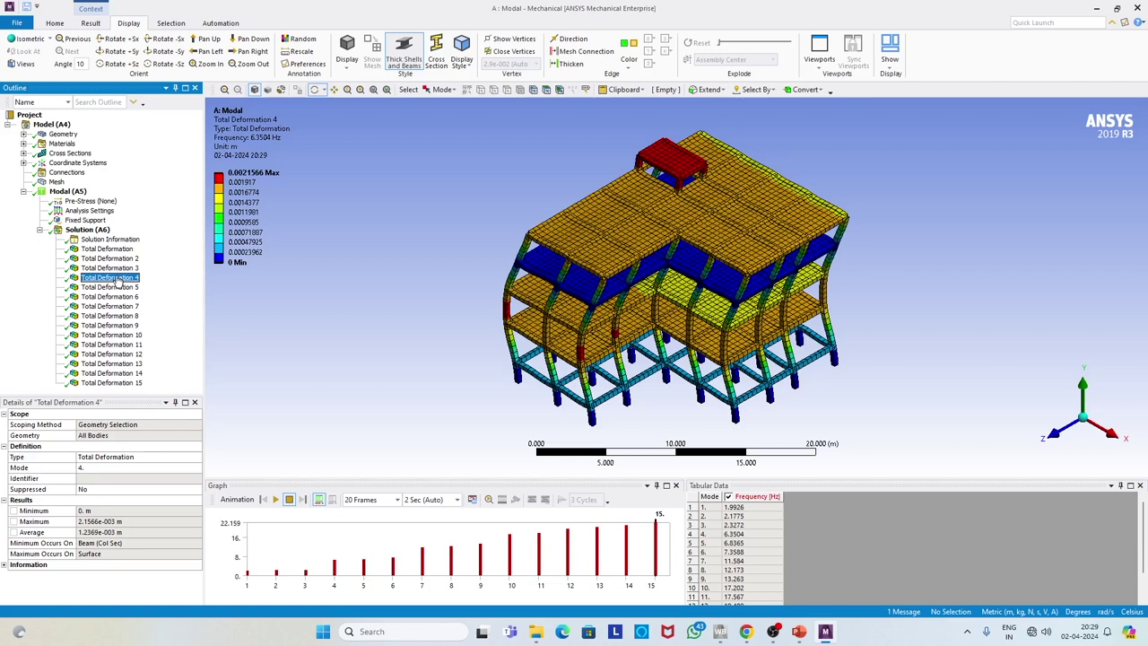
# Set the modal Solution Information output to Participation Factor Summary and review its participation factor, effective mass and mass ratio tables
pyautogui.click(110, 240)
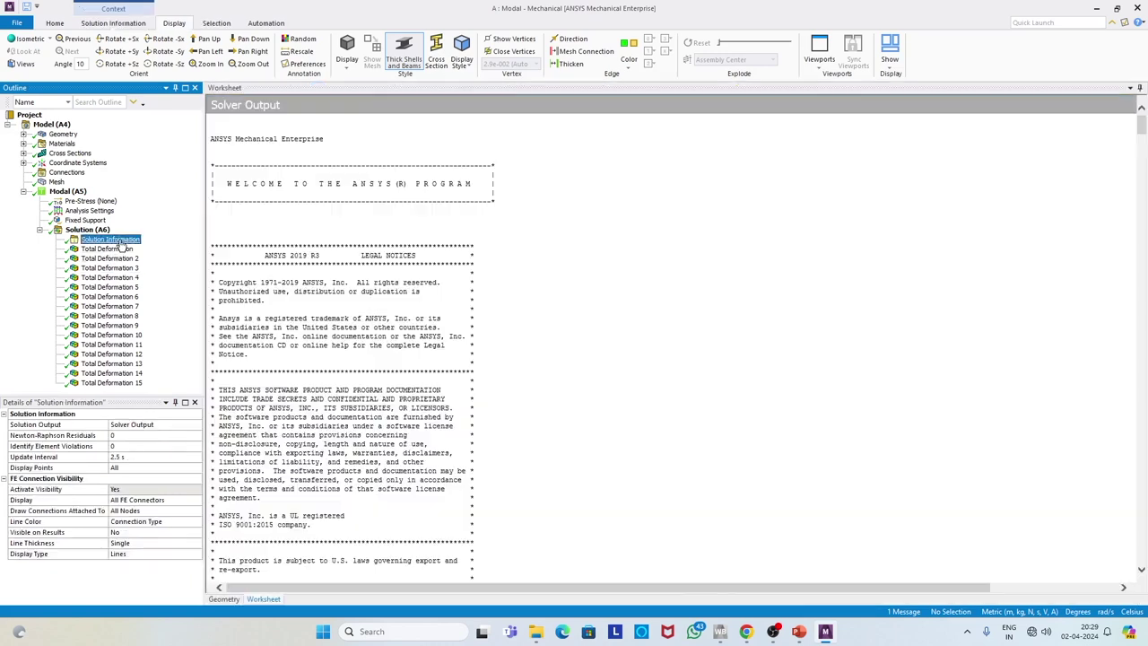
pyautogui.click(196, 424)
pyautogui.click(192, 449)
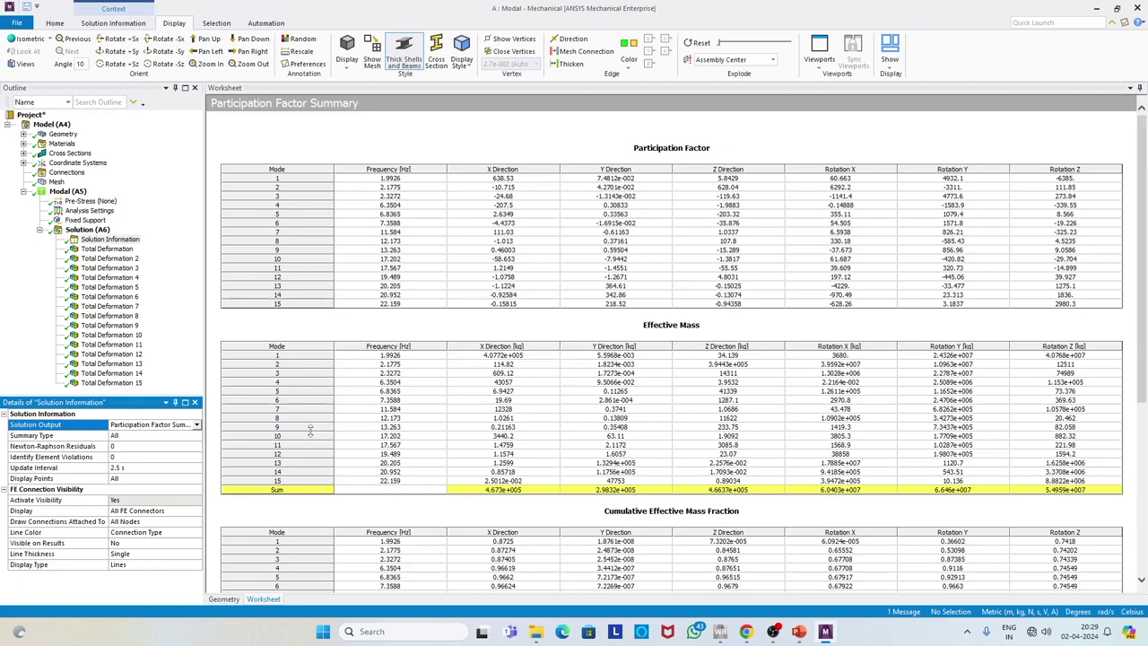
pyautogui.scroll(-2, 309, 432)
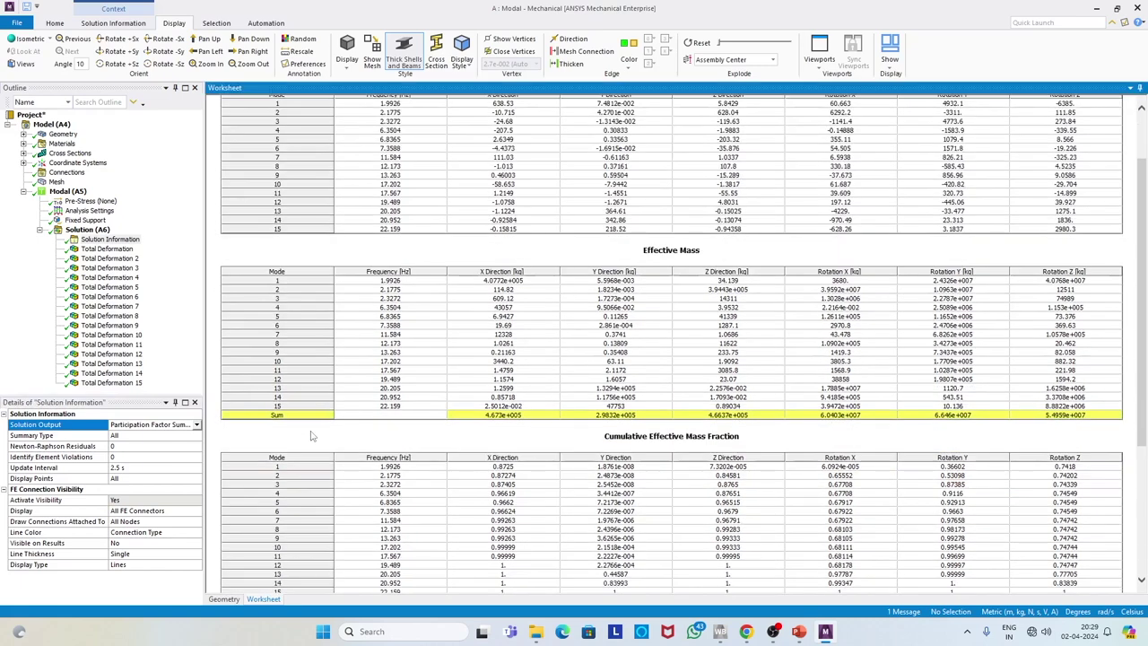
pyautogui.scroll(-6, 311, 435)
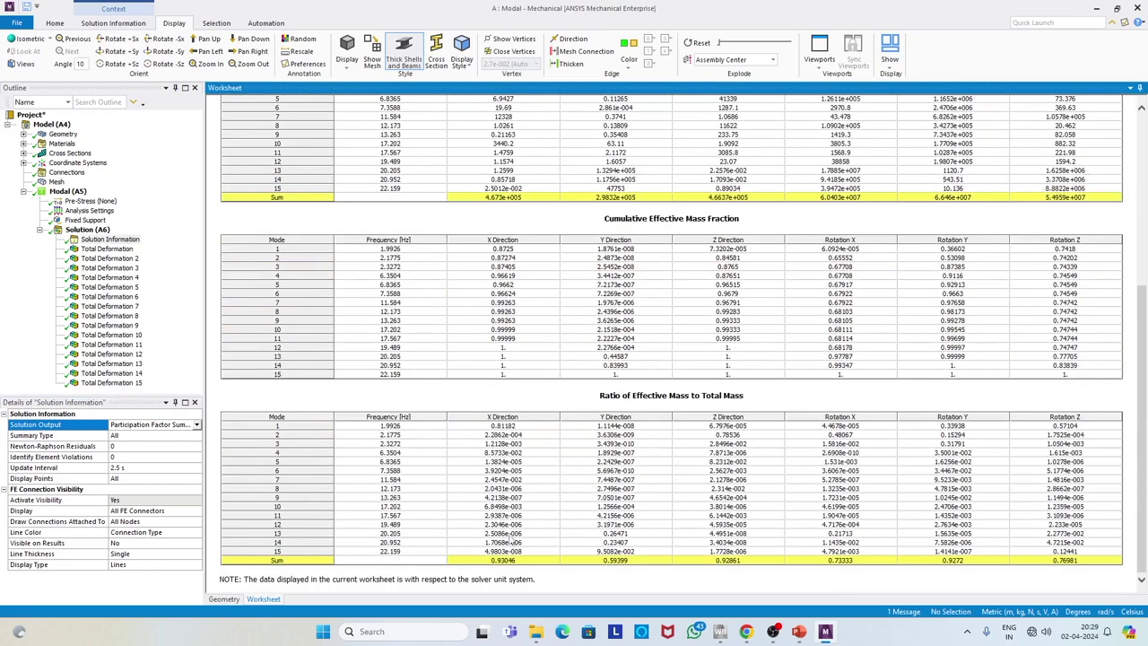
pyautogui.scroll(8, 507, 538)
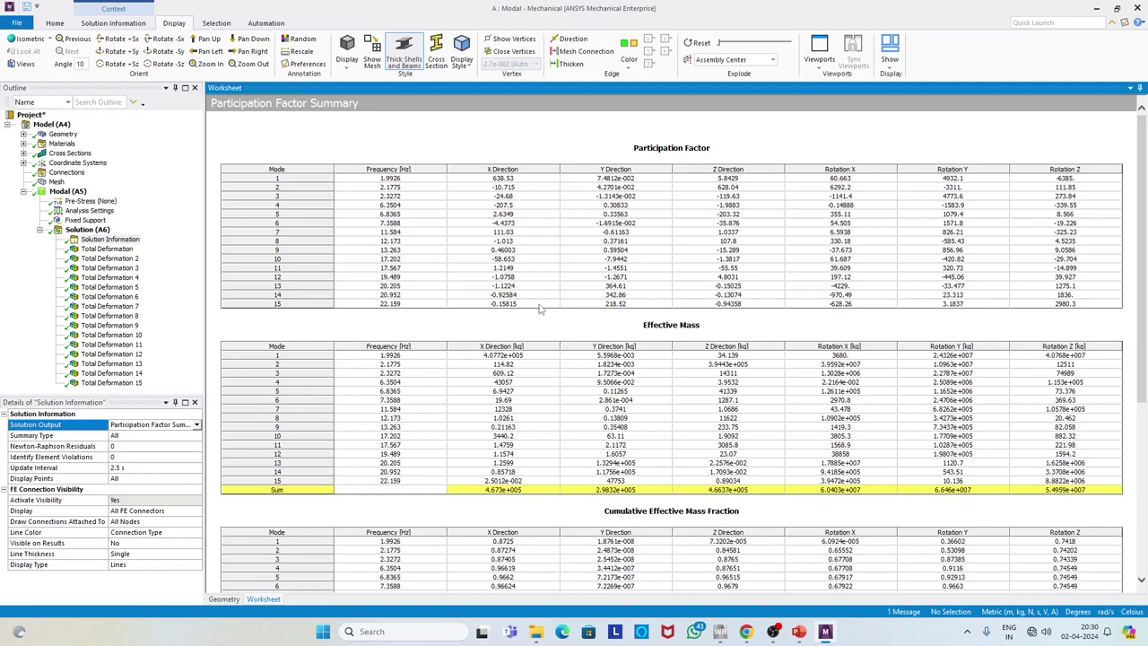
pyautogui.scroll(-3, 539, 309)
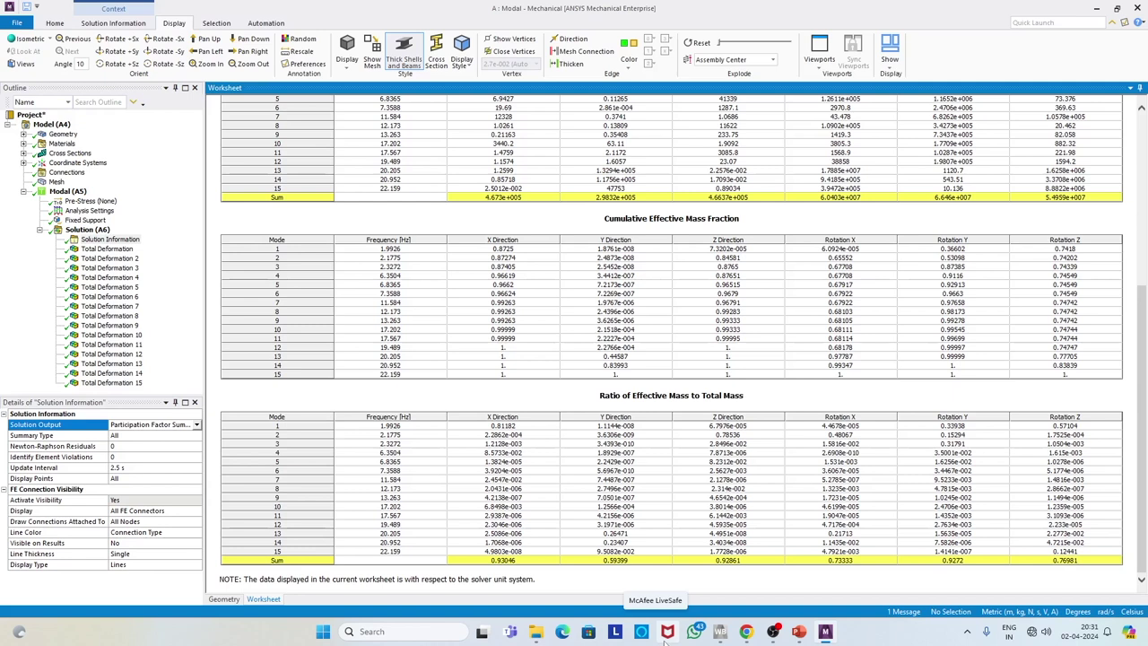
pyautogui.click(87, 229)
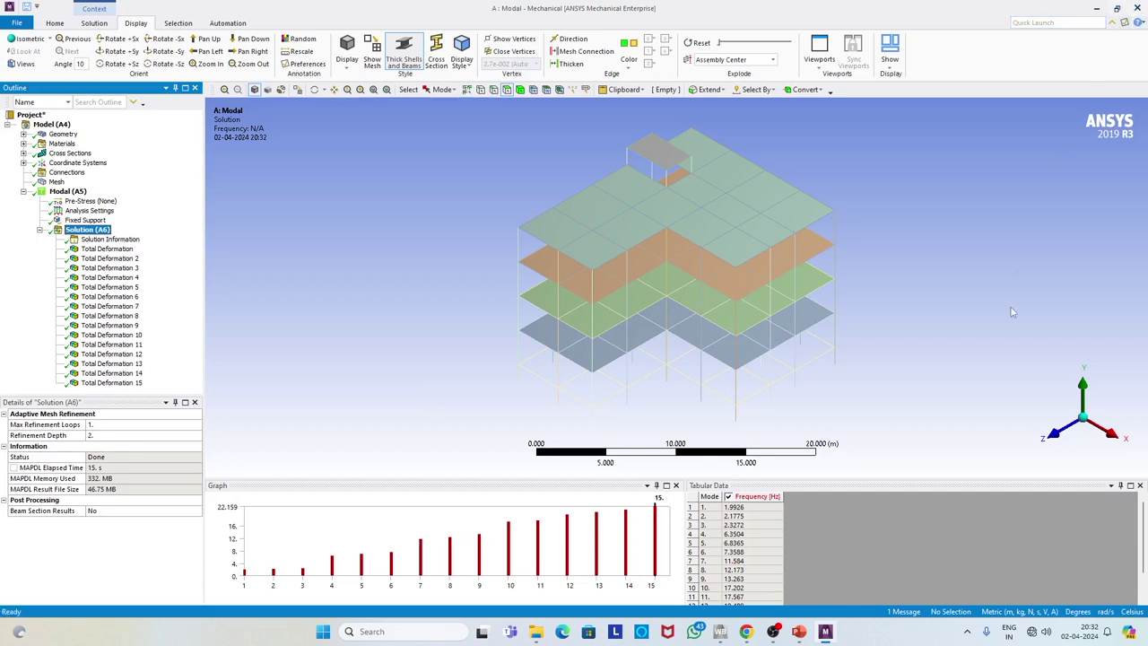
# Switch to Workbench and add a Transient Structural system linked to the Modal system's Solution, sharing its engineering data, geometry and model
pyautogui.click(719, 637)
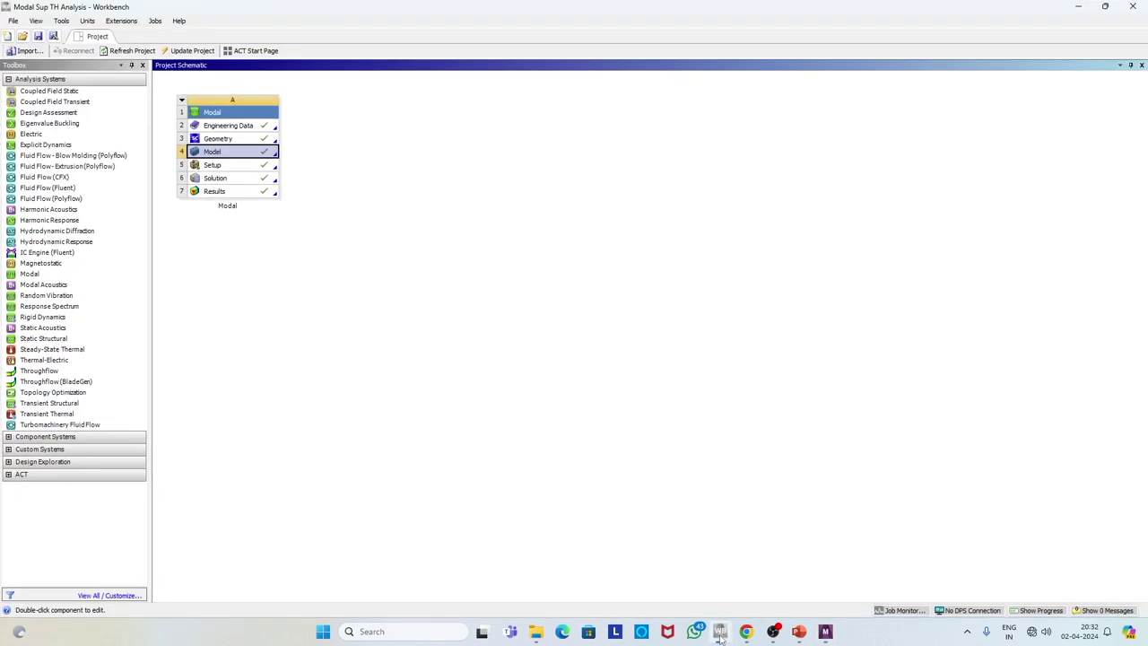
pyautogui.click(63, 406)
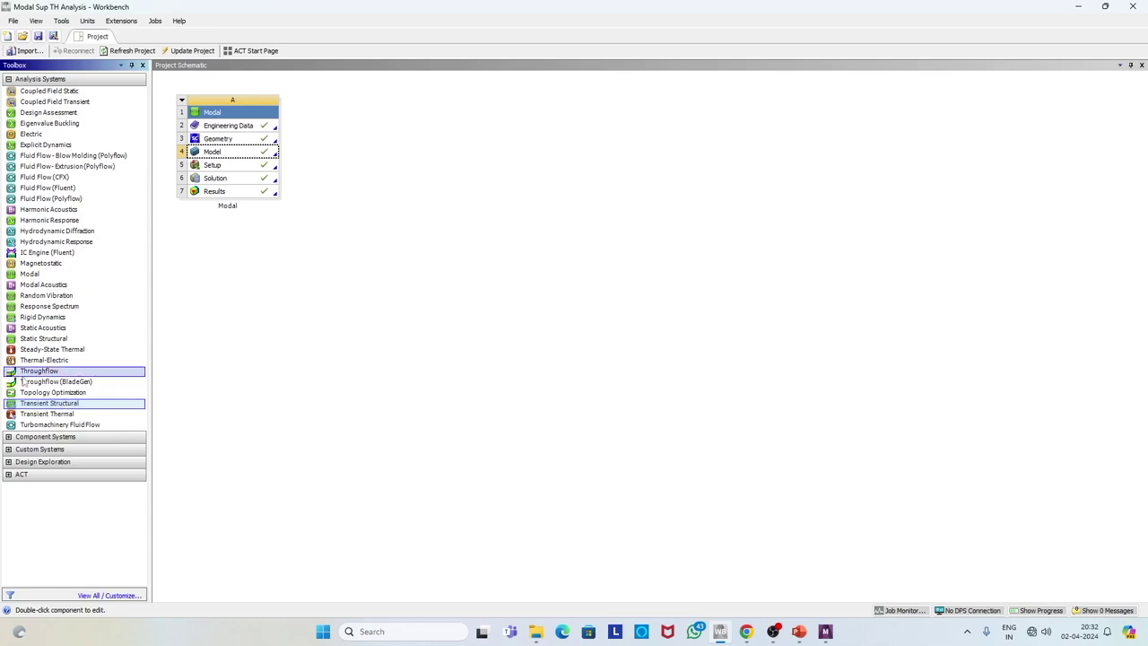
pyautogui.moveTo(46, 382); pyautogui.dragTo(51, 385)
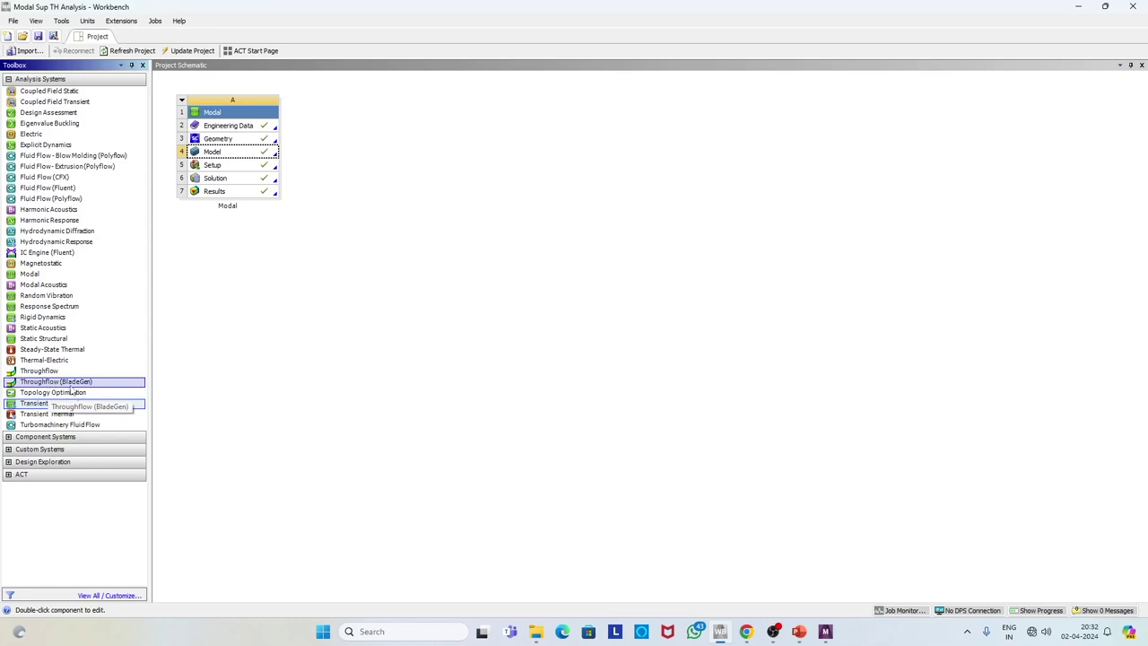
pyautogui.click(72, 402)
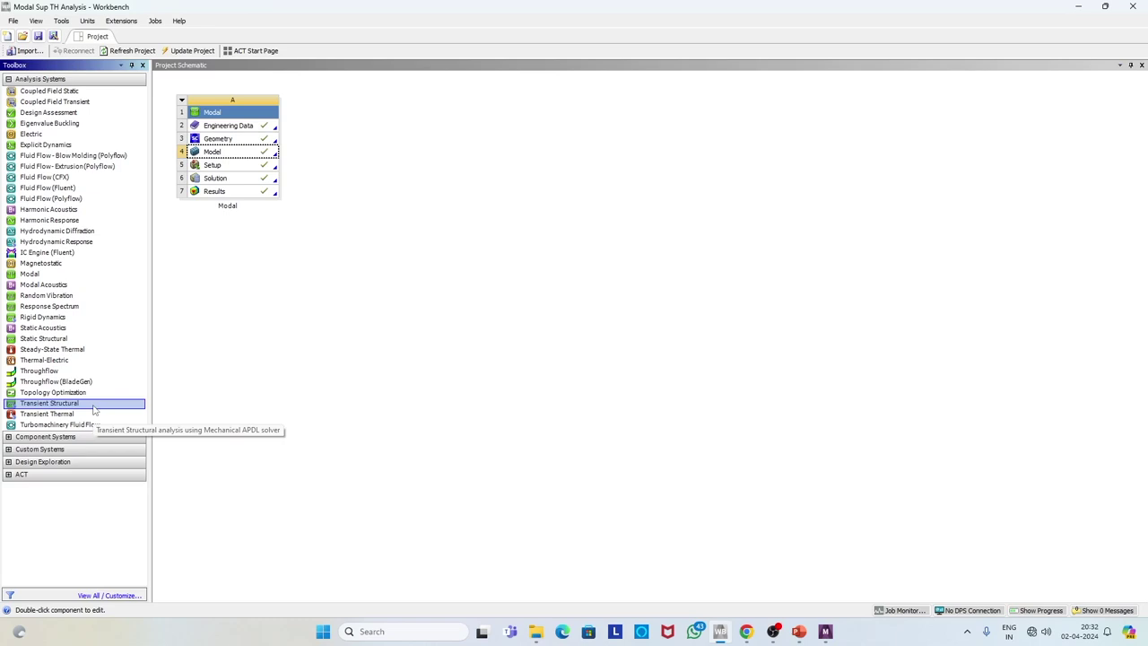
pyautogui.moveTo(98, 408); pyautogui.dragTo(246, 176)
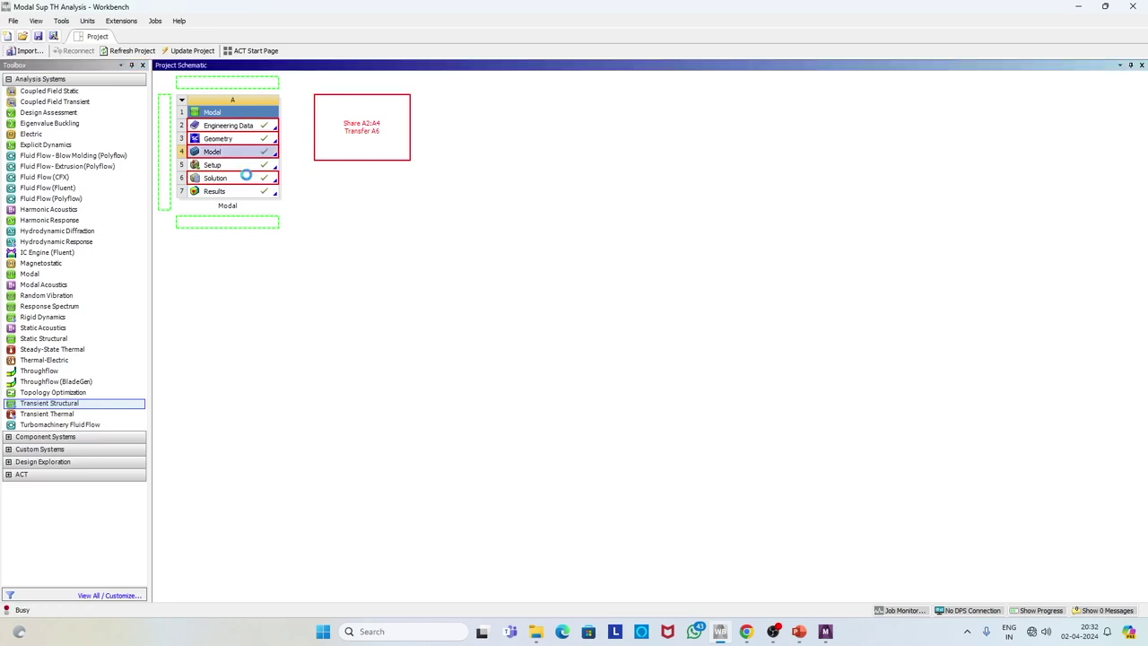
pyautogui.click(293, 264)
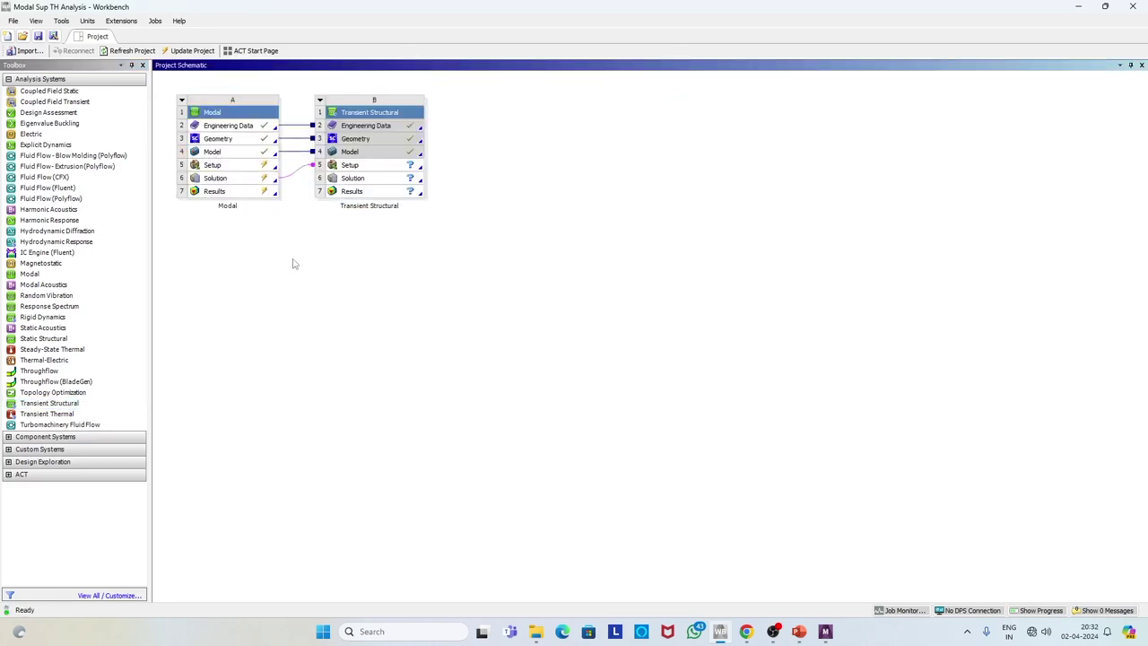
# Close the open Mechanical session and reopen the shared model from the Modal system for editing
pyautogui.moveTo(825, 632)
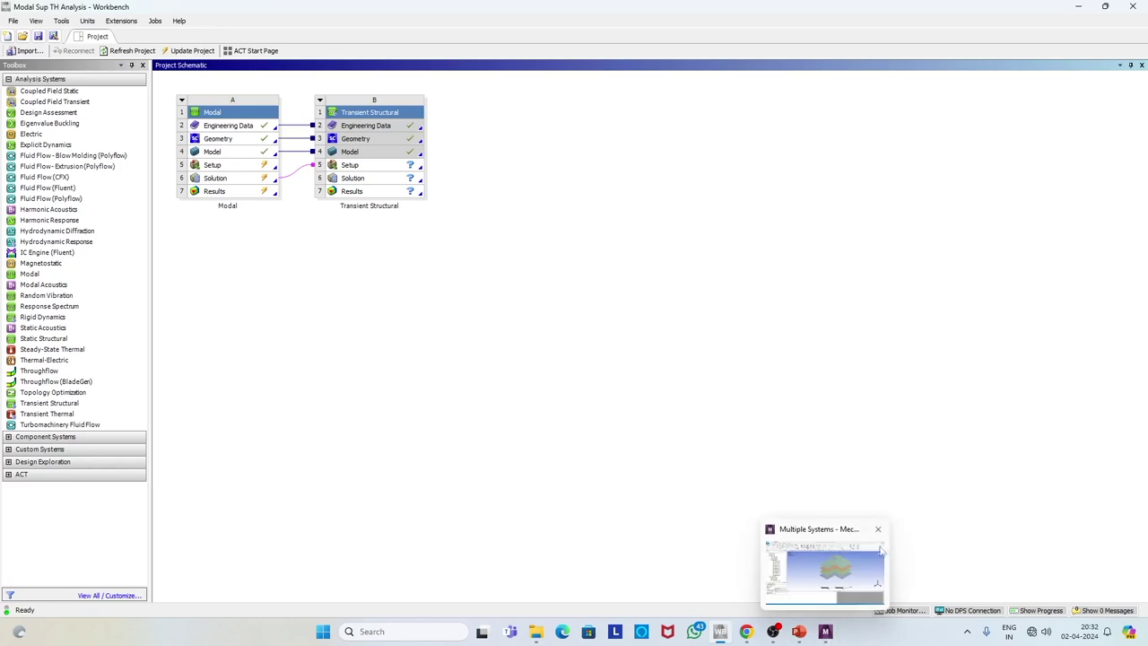
pyautogui.click(880, 530)
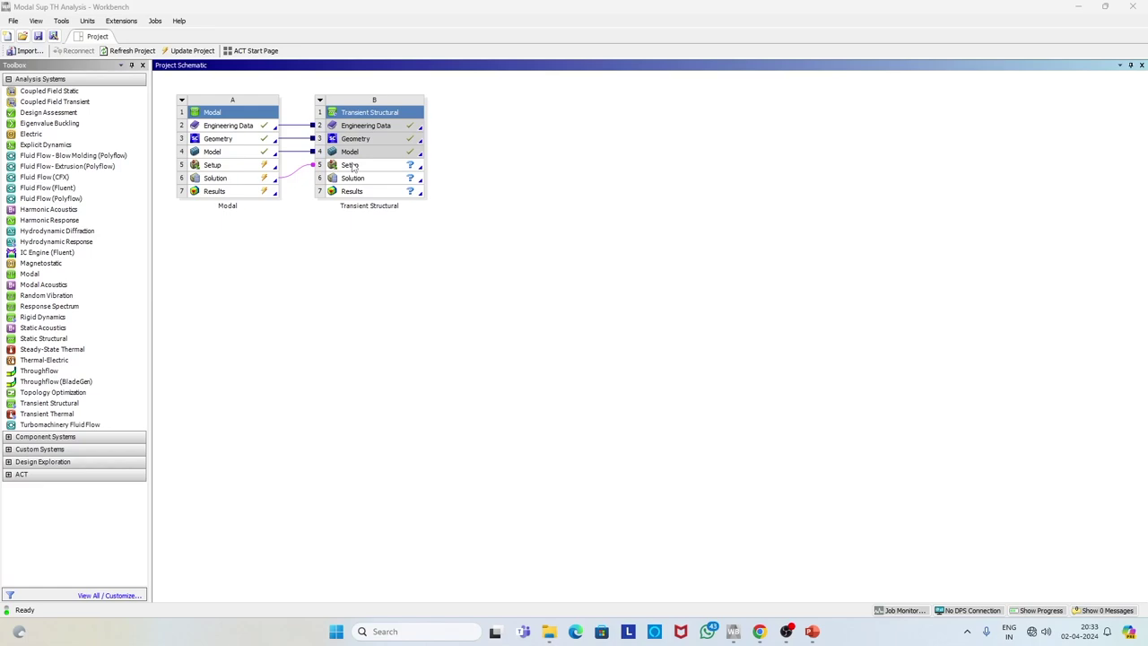
pyautogui.click(259, 154)
pyautogui.rightClick(259, 161)
pyautogui.click(284, 166)
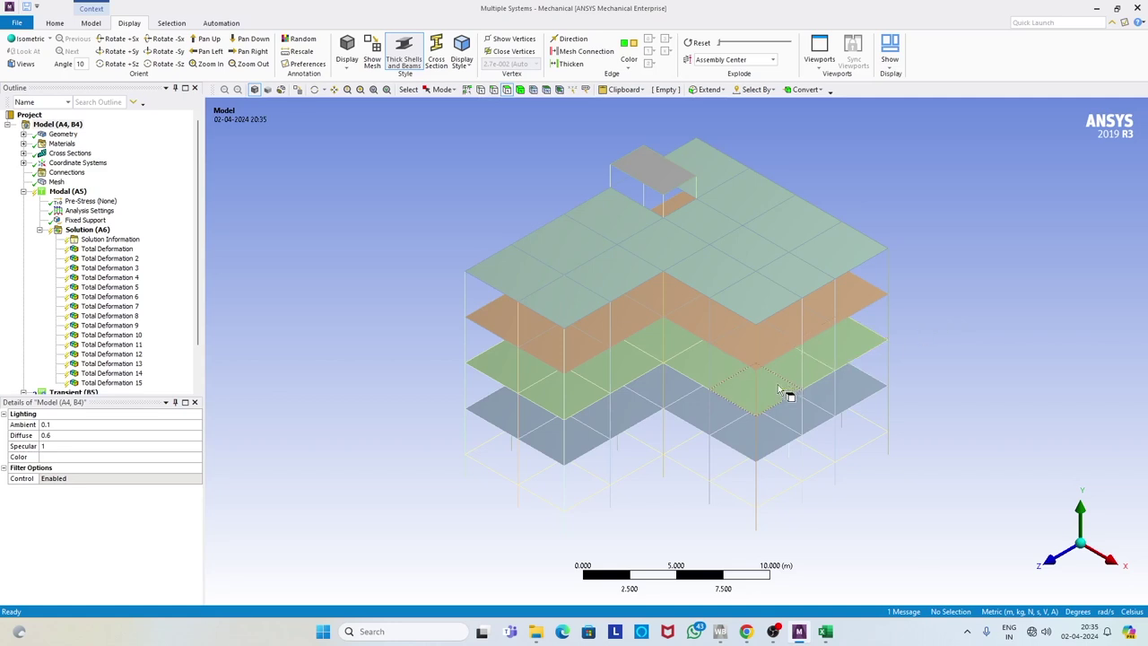
pyautogui.scroll(-1, 333, 318)
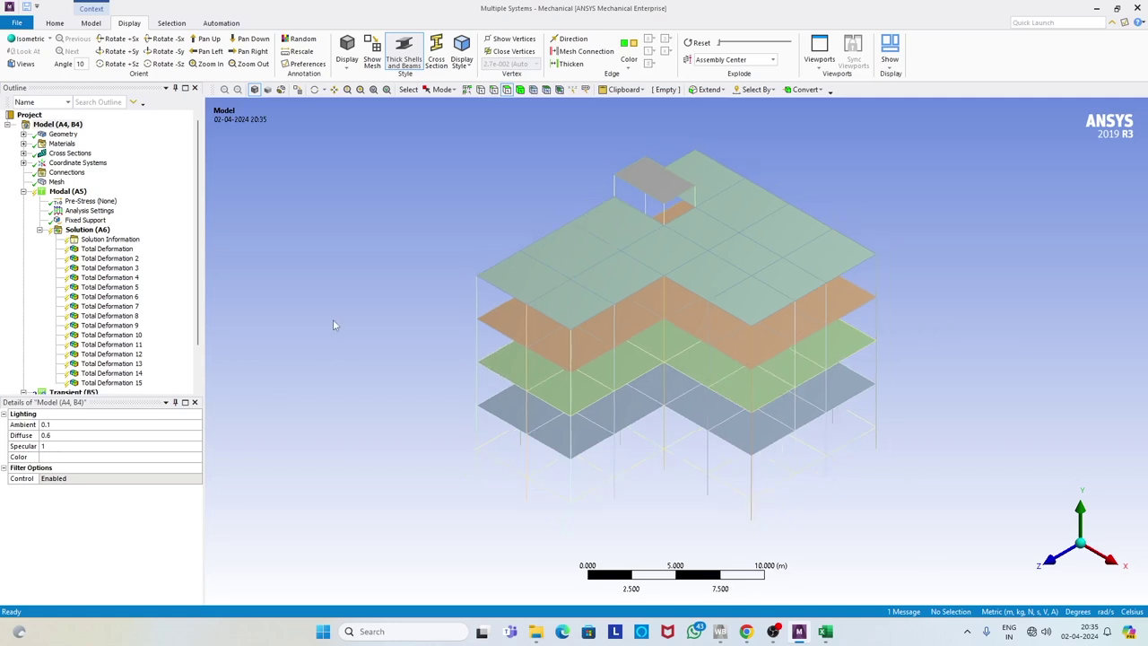
# Switch to the Ground_Motions workbook in Excel, examine the time and acceleration columns a_x, a_y and a_z, and return to Mechanical
pyautogui.click(825, 632)
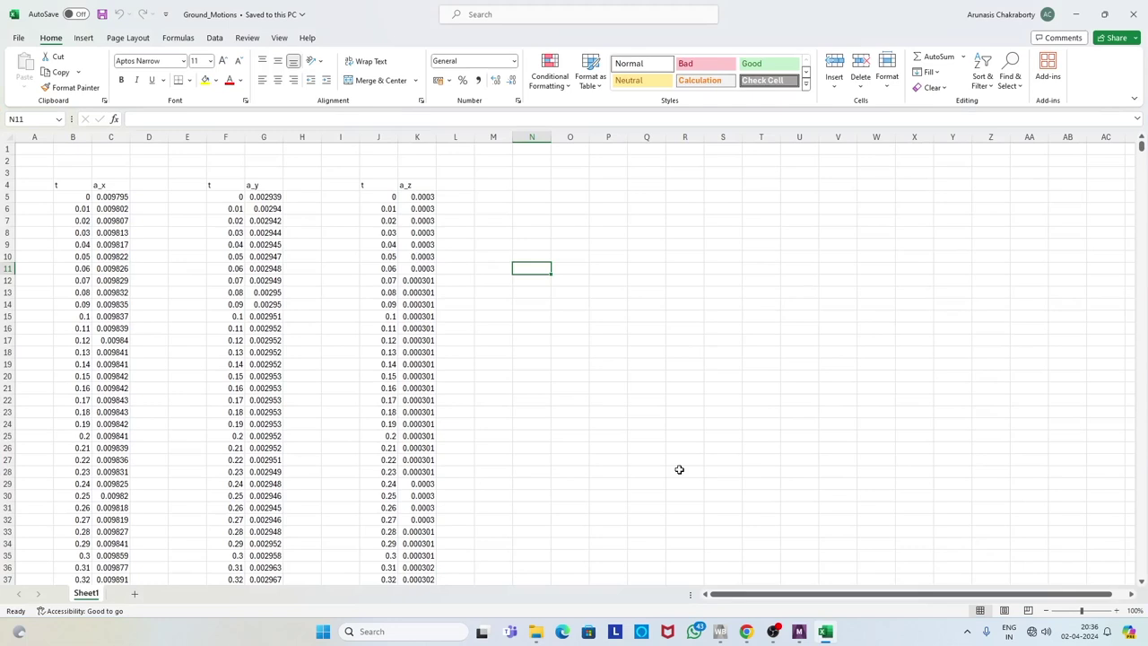
pyautogui.click(109, 184)
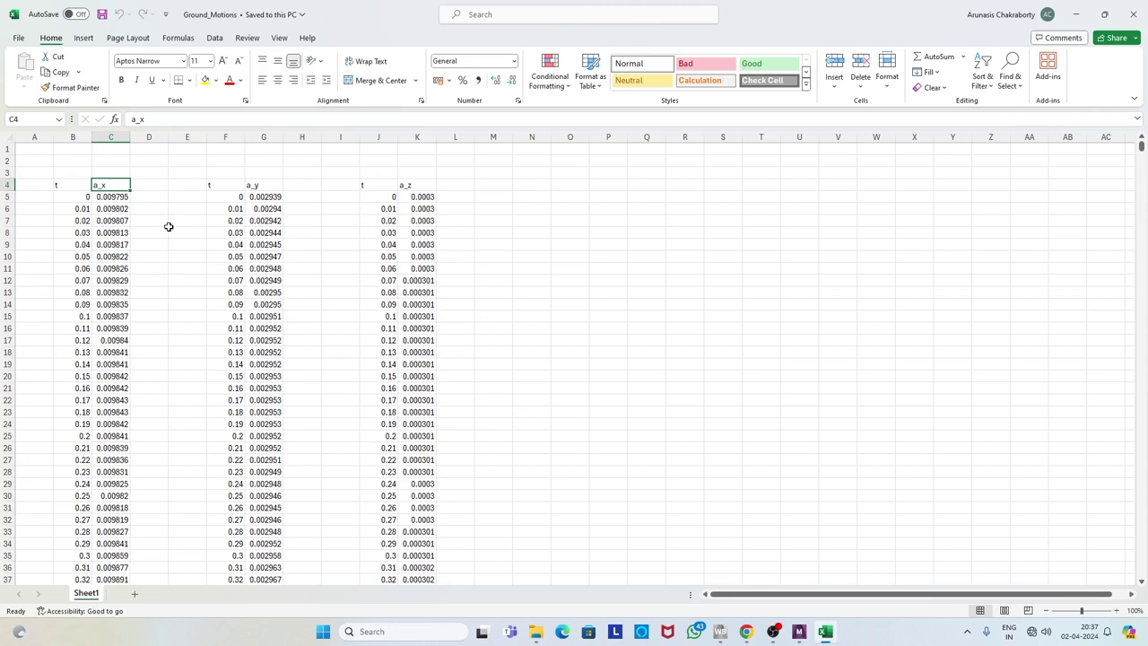
pyautogui.click(1076, 14)
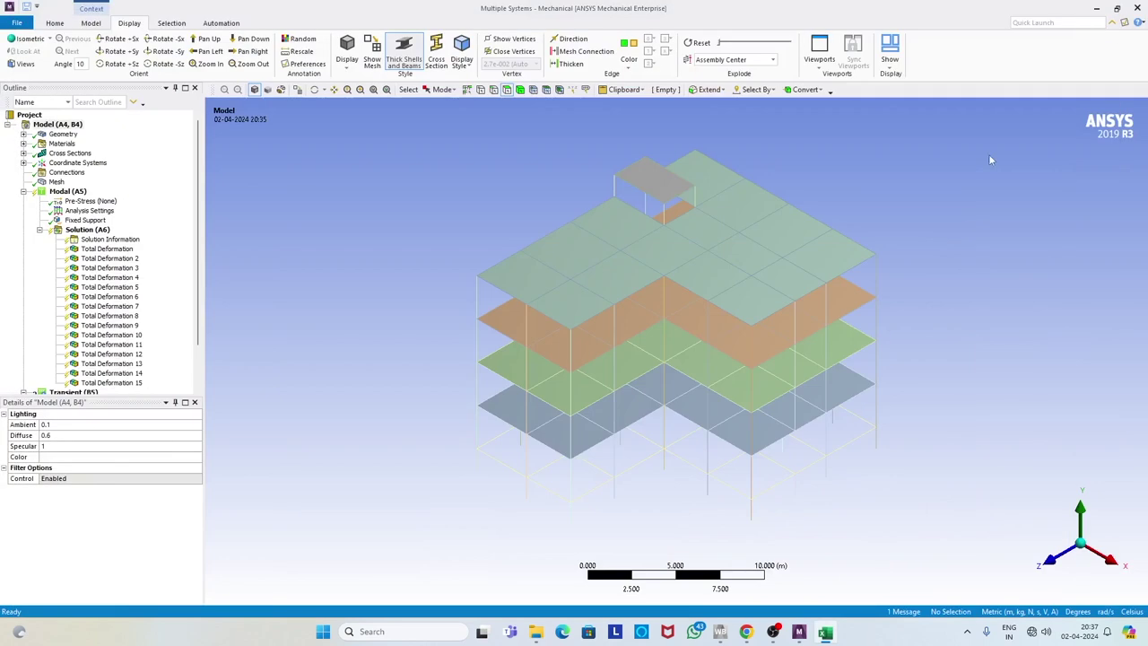
# Solve the Modal (A5) analysis again
pyautogui.click(70, 192)
pyautogui.rightClick(73, 193)
pyautogui.click(97, 215)
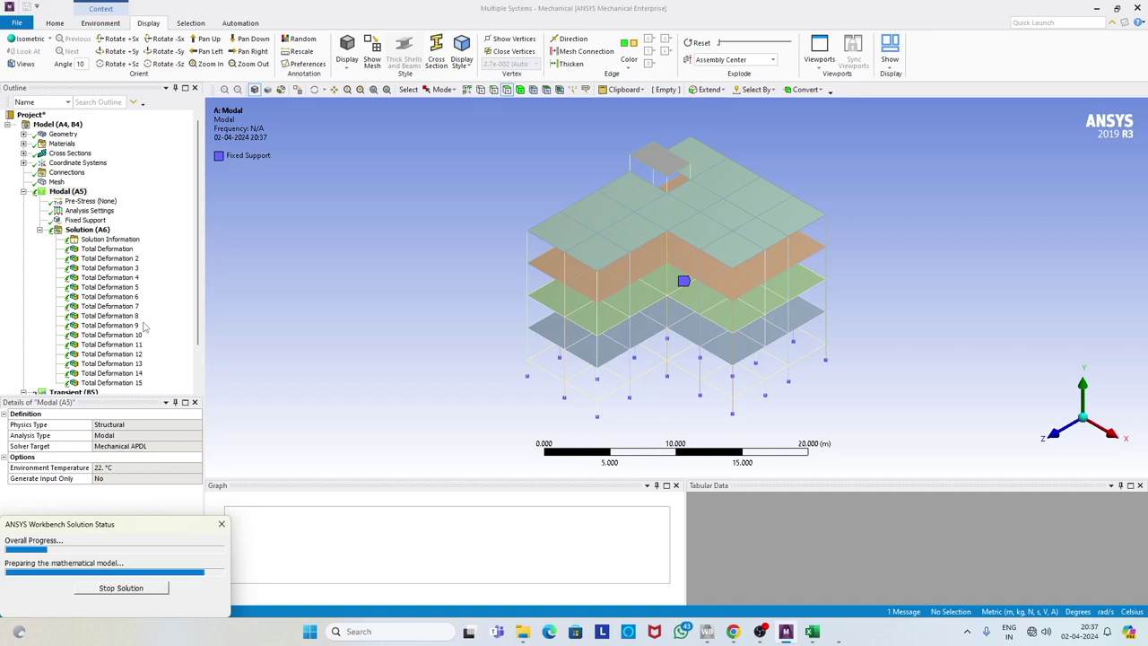
# Set the transient analysis step end time to 53.69 s, taken from the last time entry in the Ground_Motions workbook in Excel
pyautogui.scroll(-2, 144, 328)
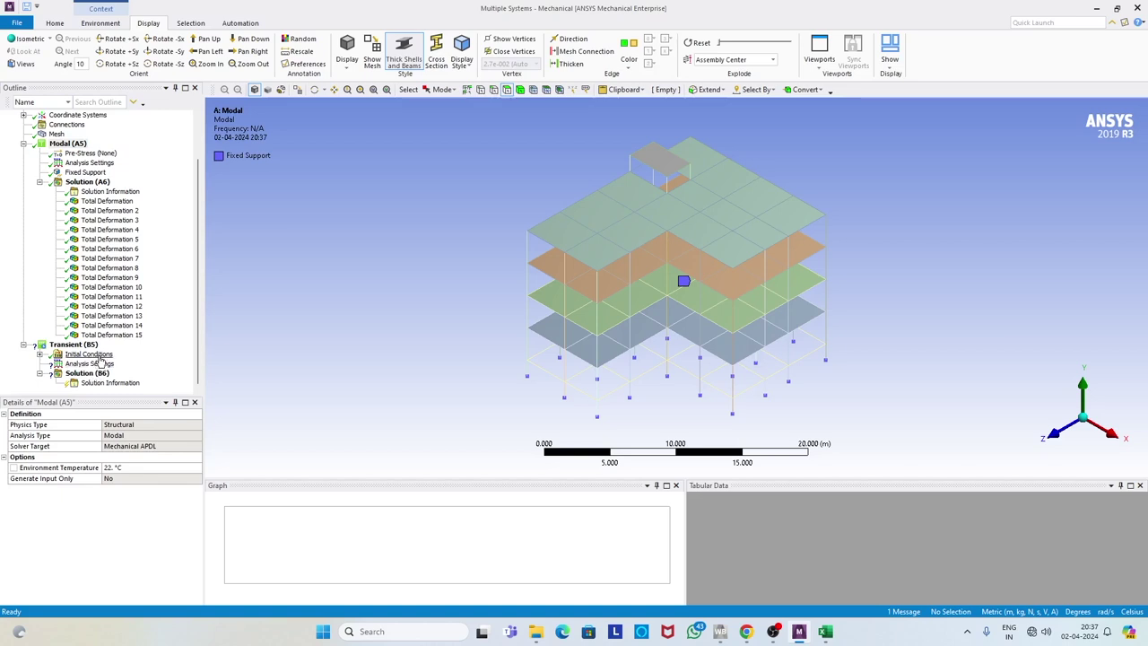
pyautogui.click(102, 364)
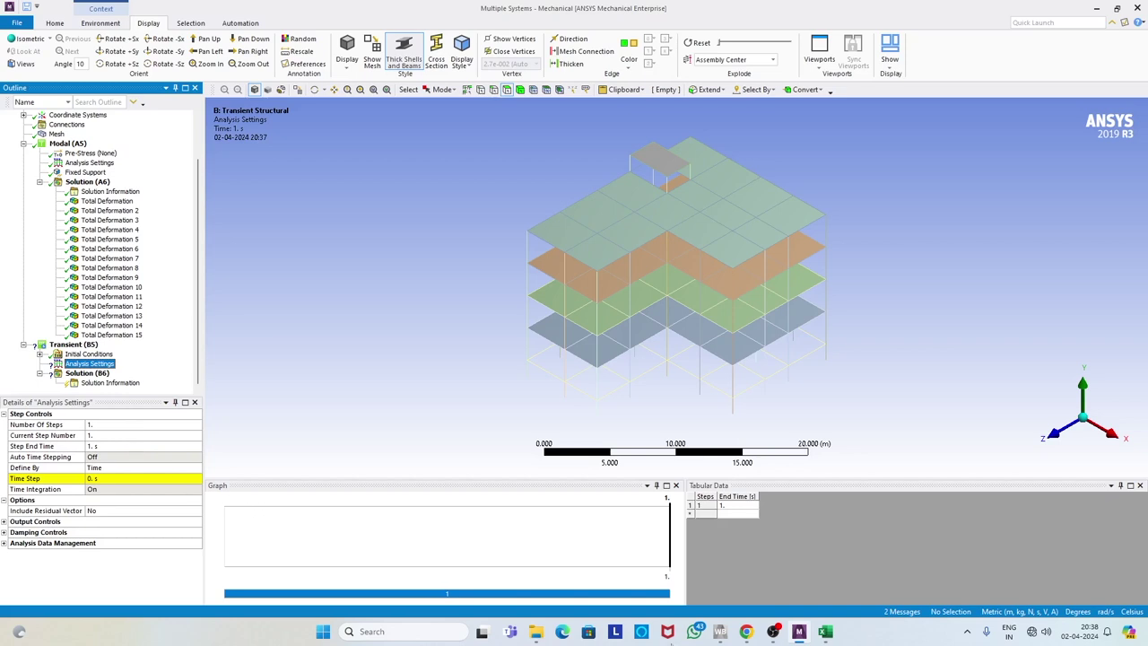
pyautogui.click(824, 634)
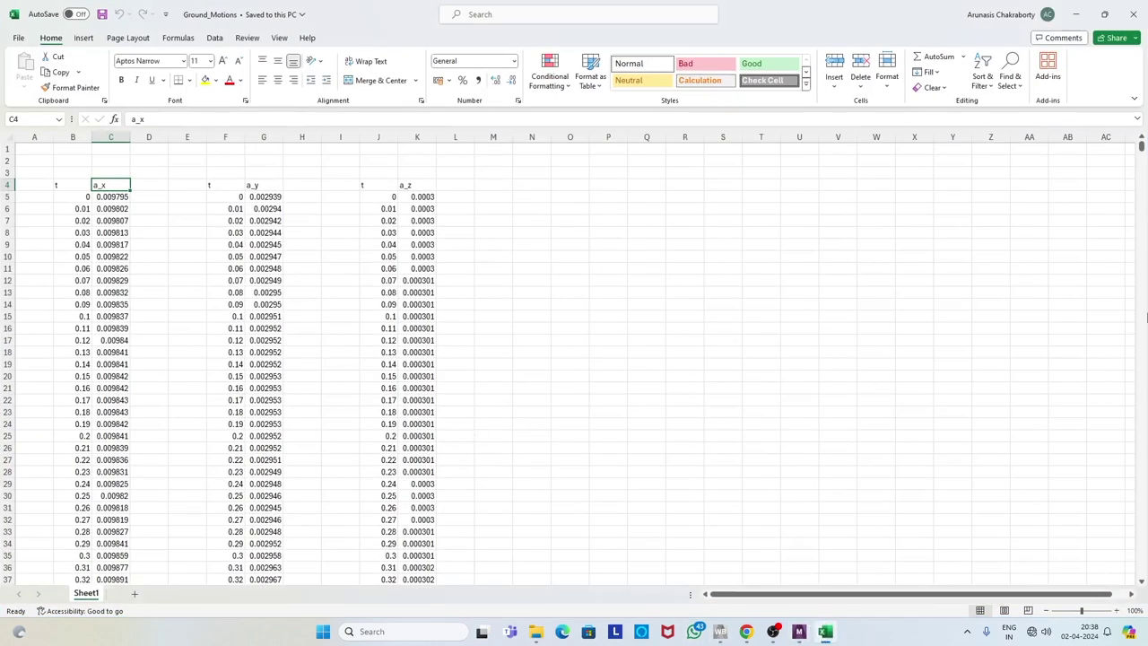
pyautogui.moveTo(1141, 149); pyautogui.dragTo(1141, 571)
pyautogui.click(67, 304)
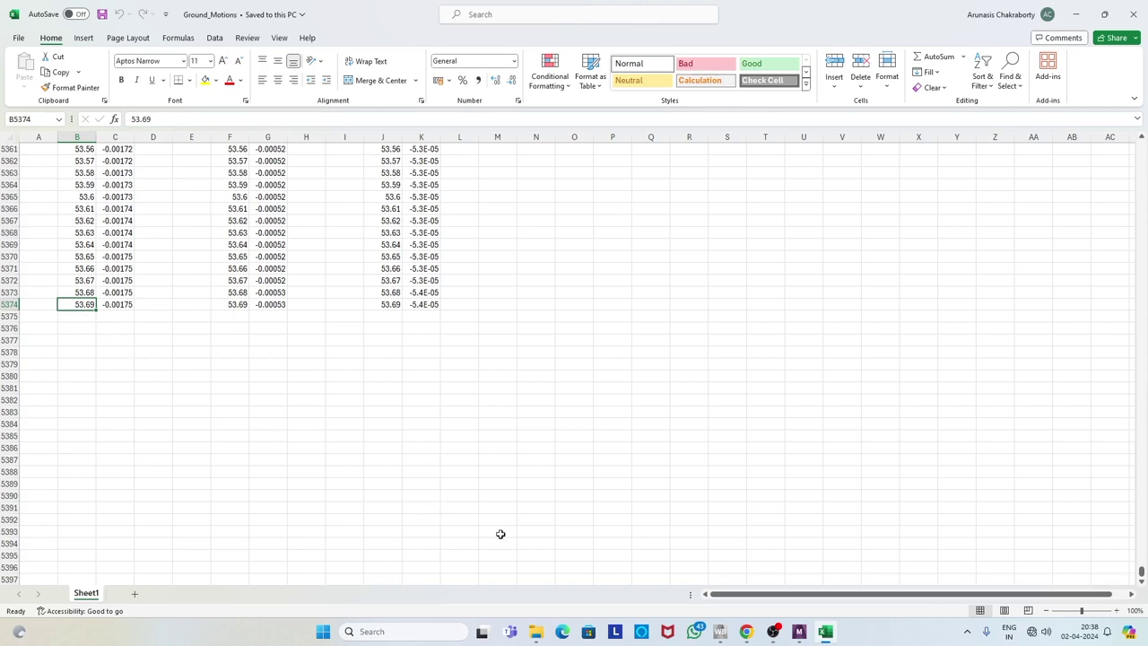
pyautogui.click(798, 631)
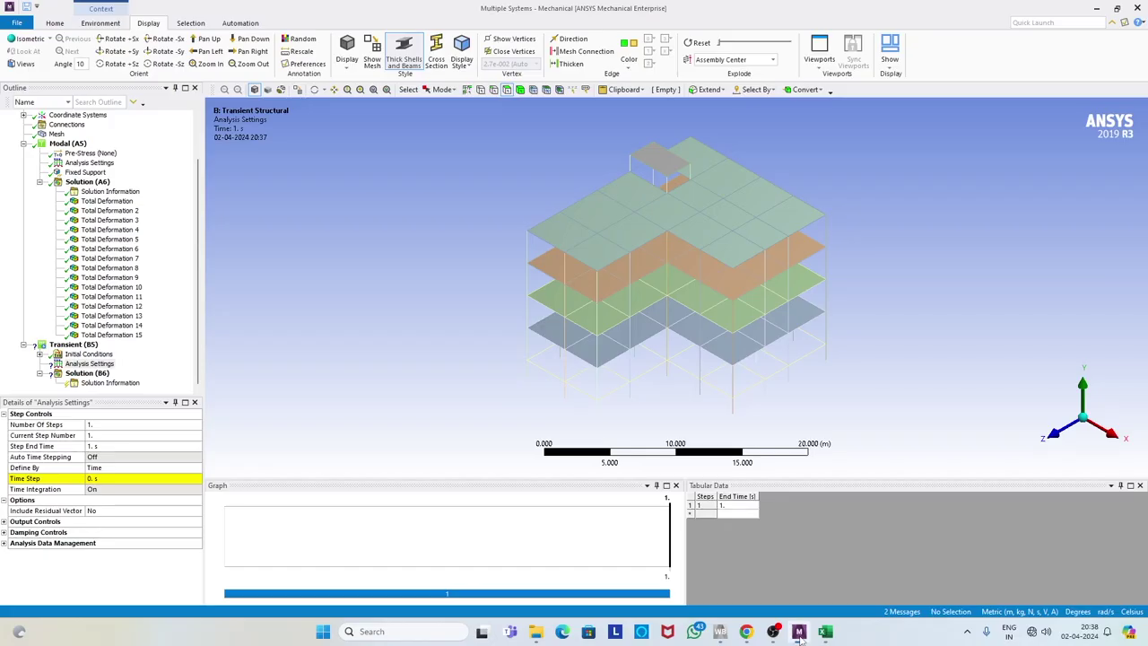
pyautogui.click(102, 447)
pyautogui.write('53')
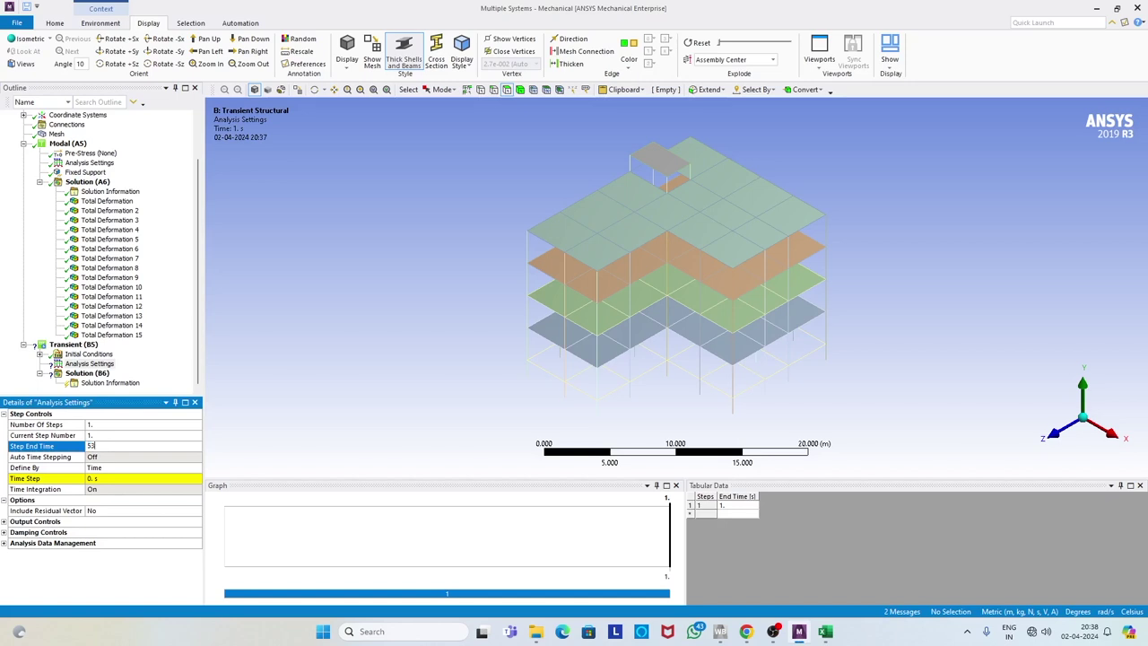
pyautogui.write('.69')
pyautogui.press('Return')
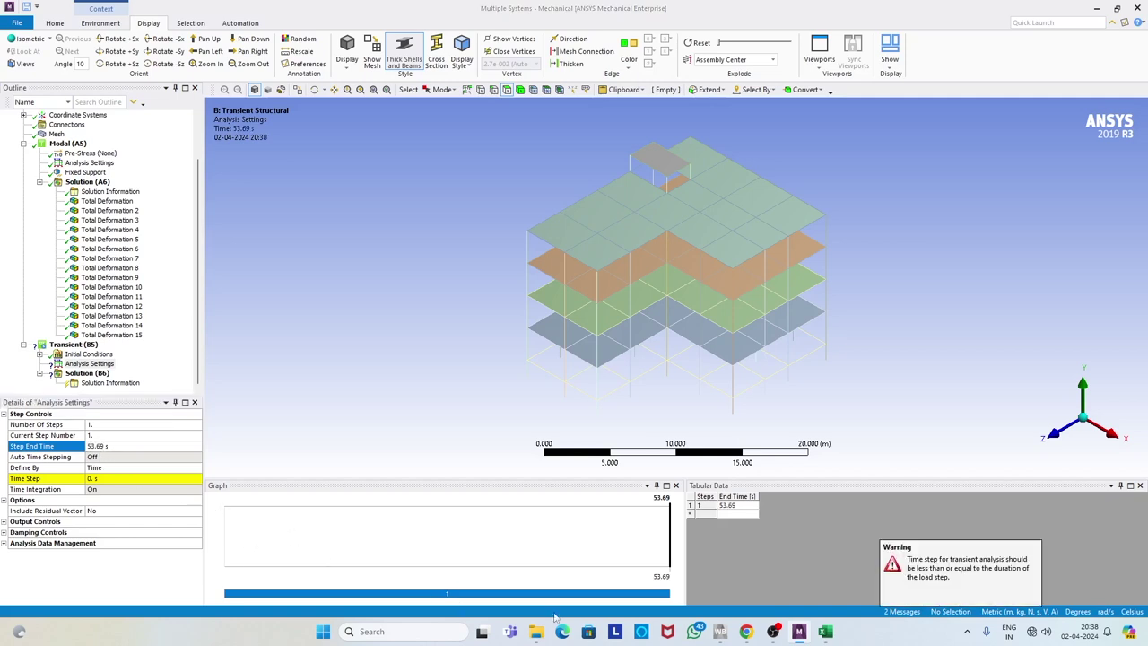
# Recheck the Ground_Motions time data in Excel and set the transient analysis time step to 0.01 s in Mechanical
pyautogui.click(825, 631)
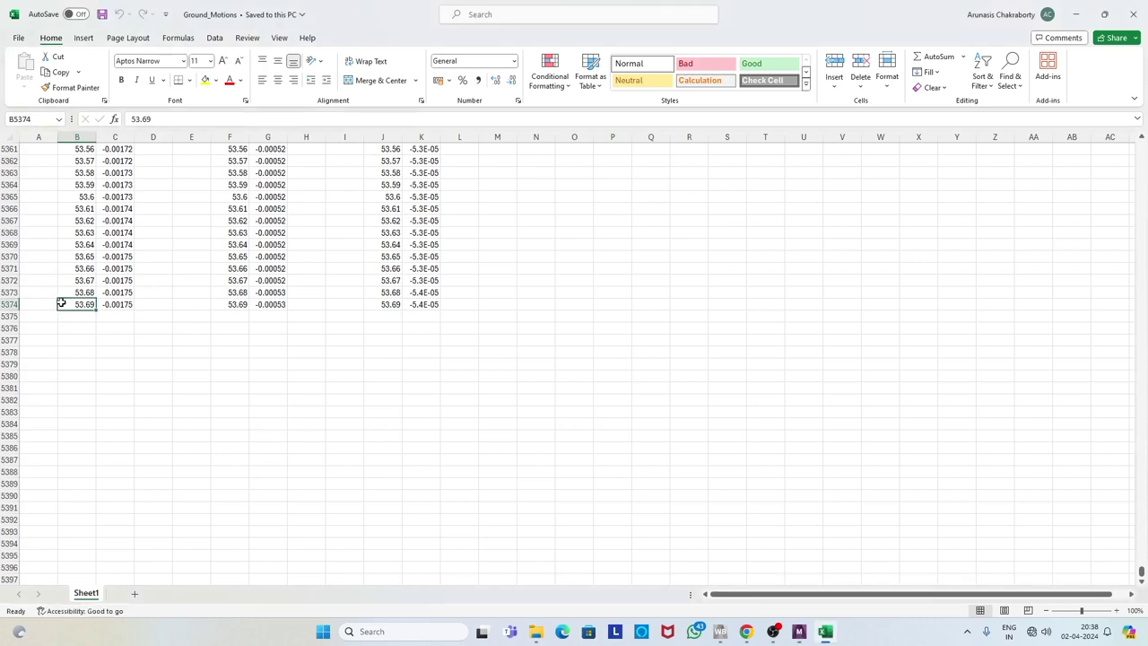
pyautogui.click(1076, 15)
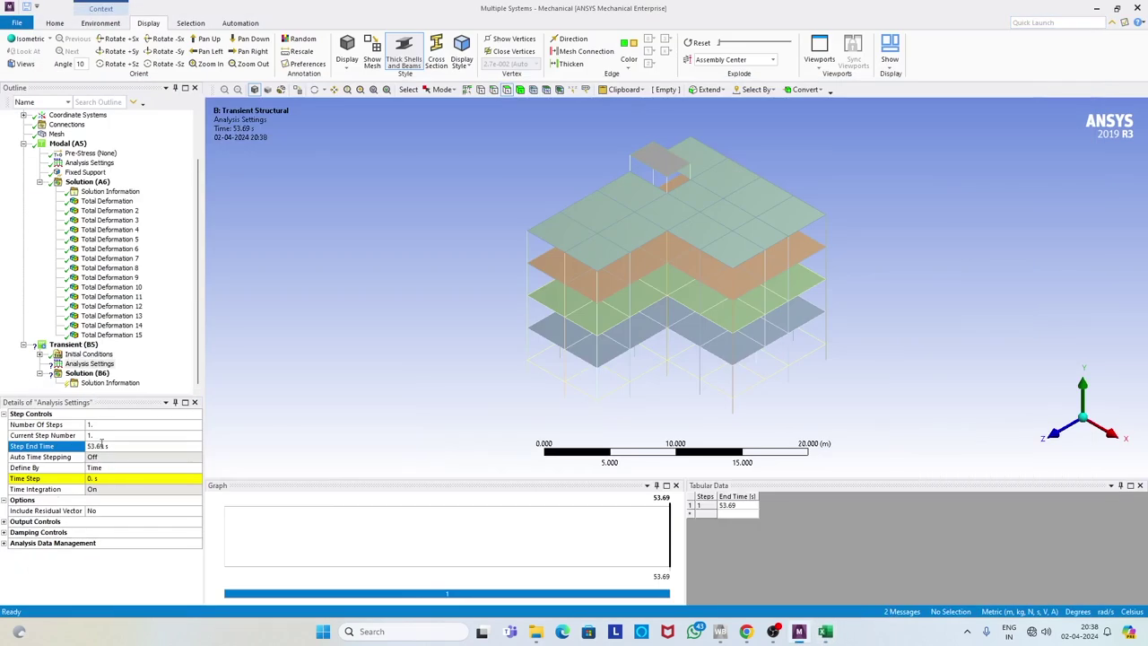
pyautogui.click(100, 478)
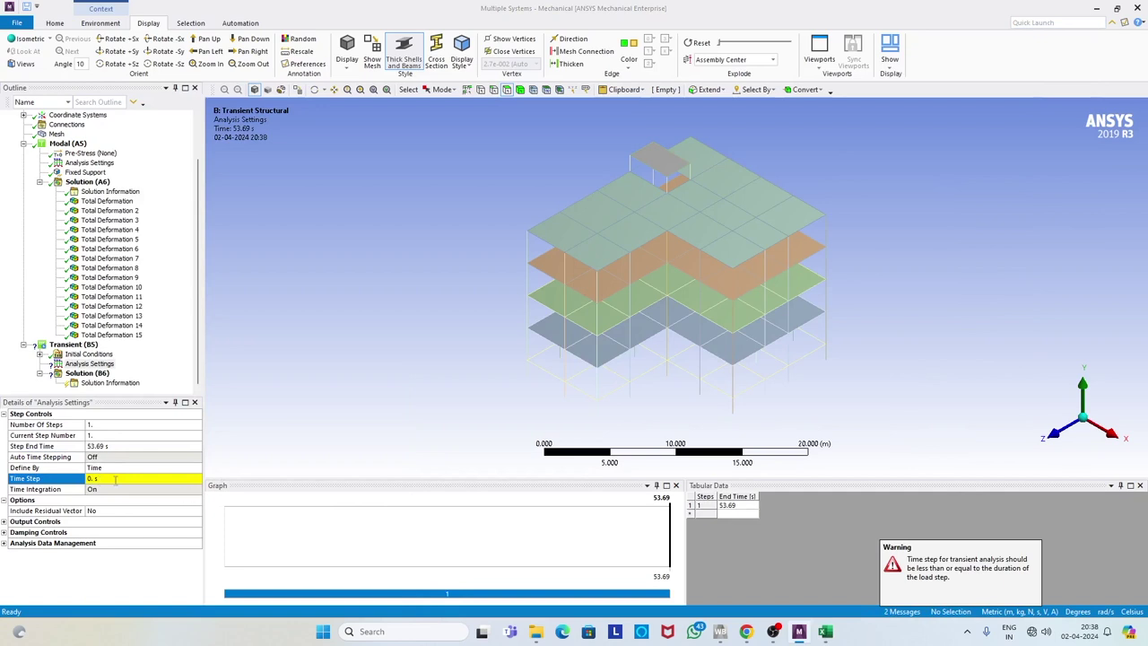
pyautogui.click(113, 480)
pyautogui.write('0.01')
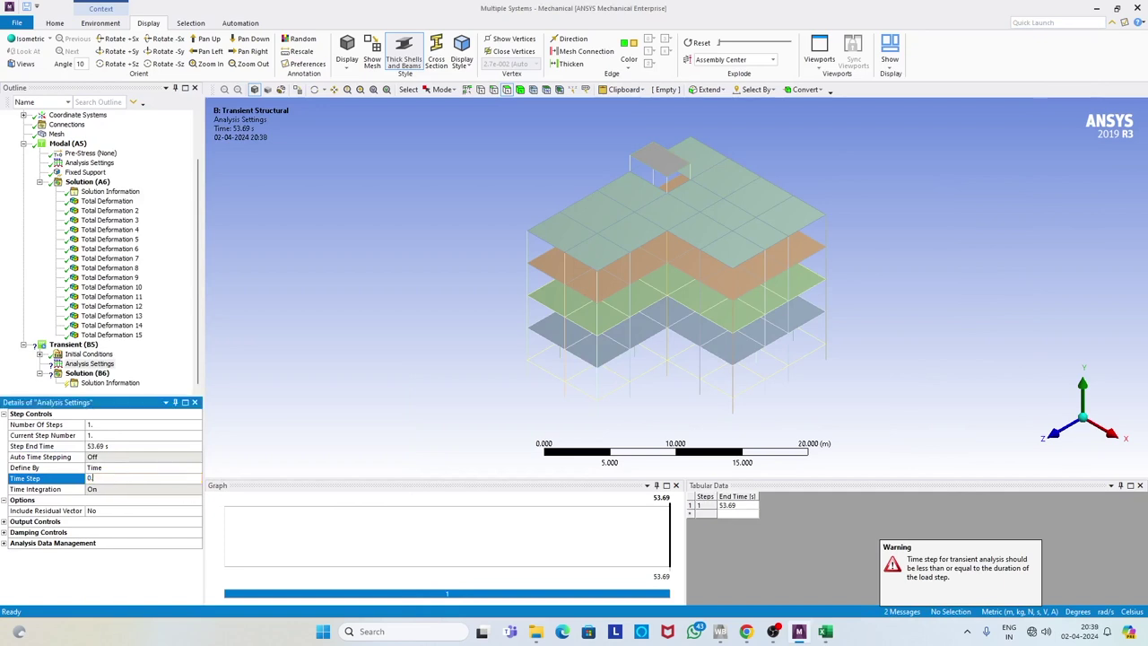
pyautogui.press('Return')
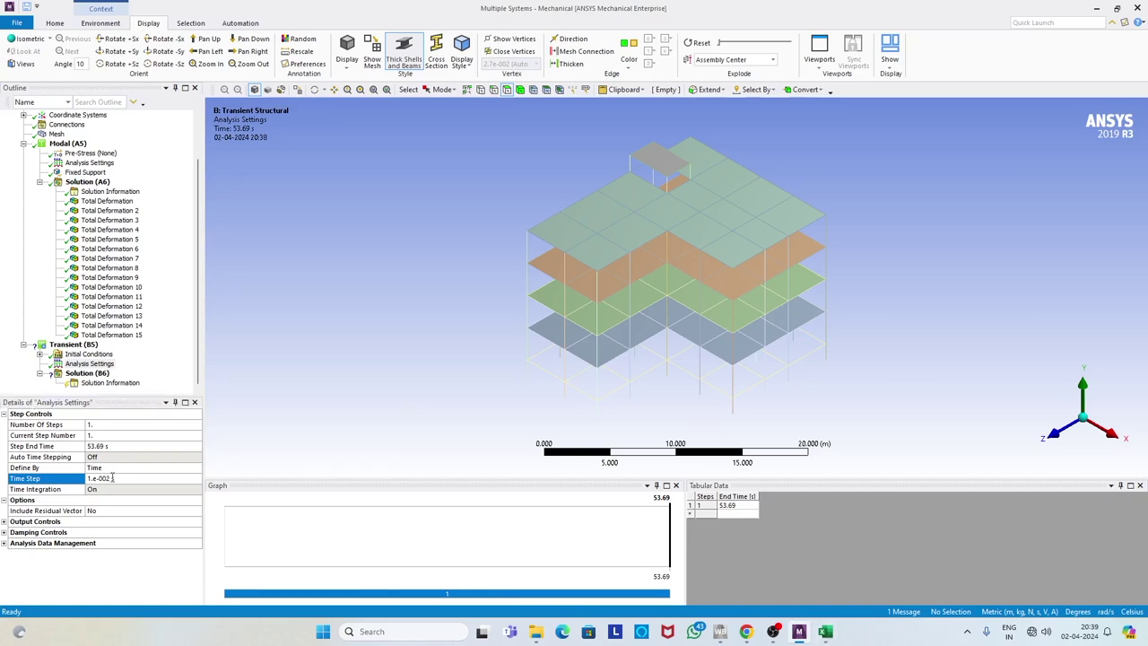
pyautogui.click(87, 346)
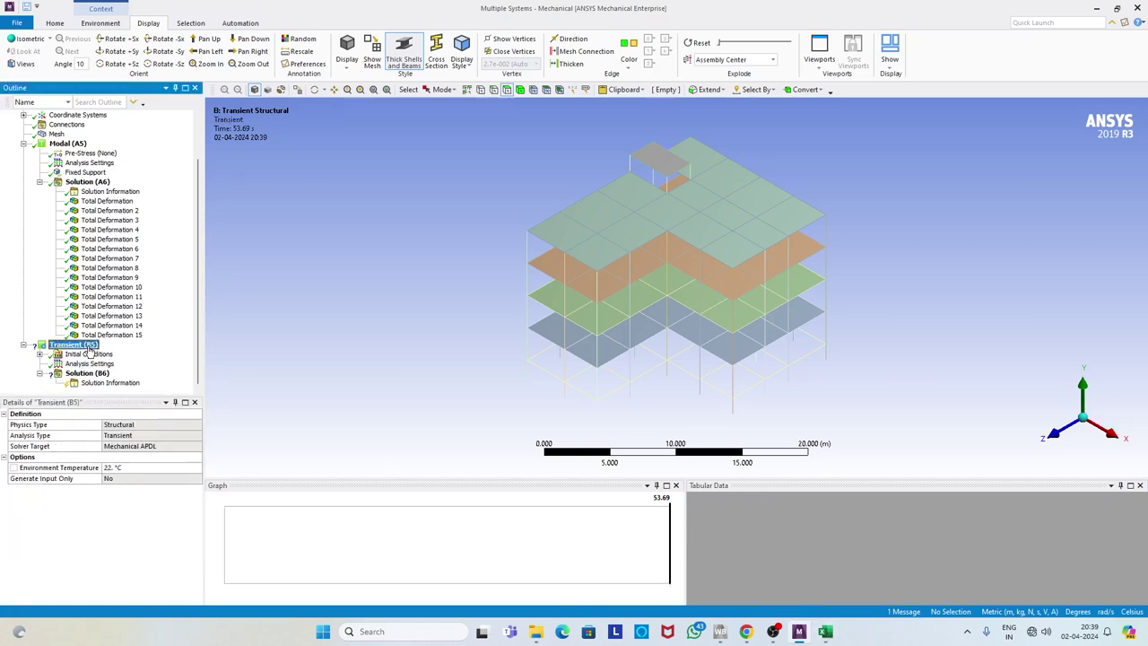
pyautogui.click(90, 364)
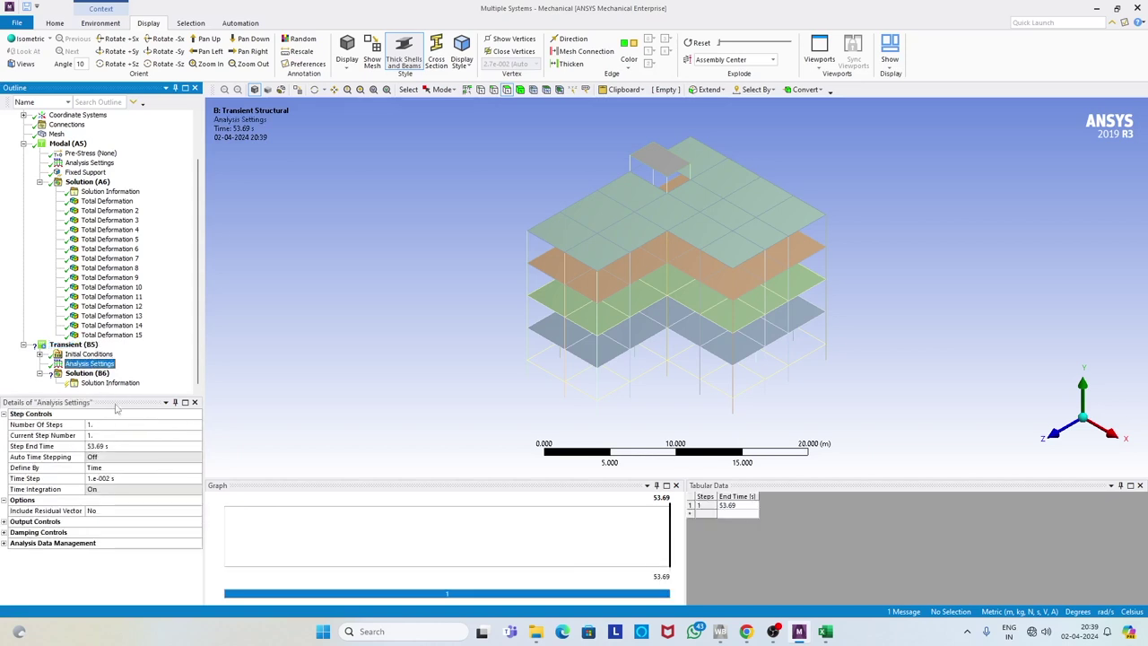
# Add Standard Earth Gravity to the Transient (B5) analysis and set its direction to -Y Direction
pyautogui.click(89, 347)
pyautogui.rightClick(90, 350)
pyautogui.moveTo(135, 351)
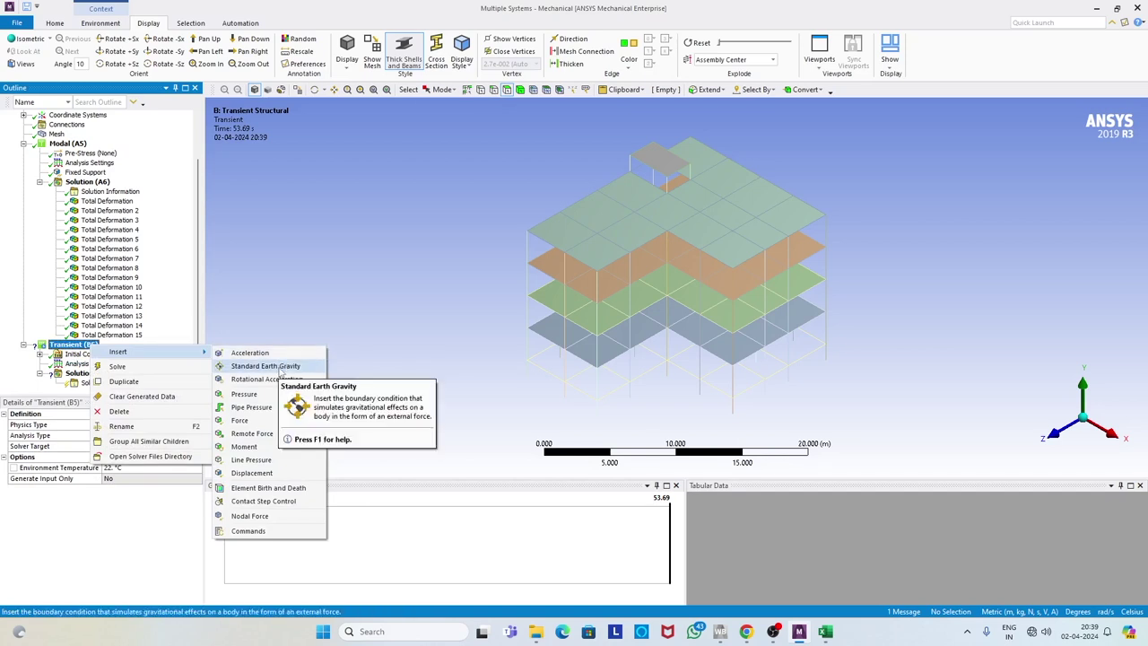
pyautogui.click(280, 368)
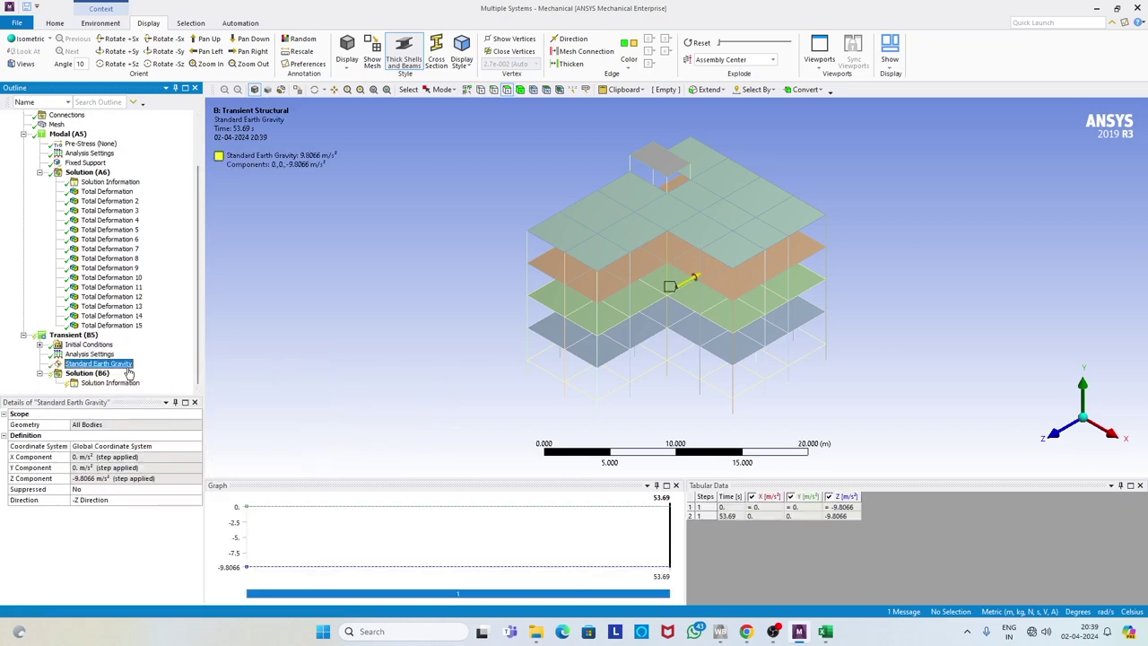
pyautogui.click(184, 499)
pyautogui.click(196, 501)
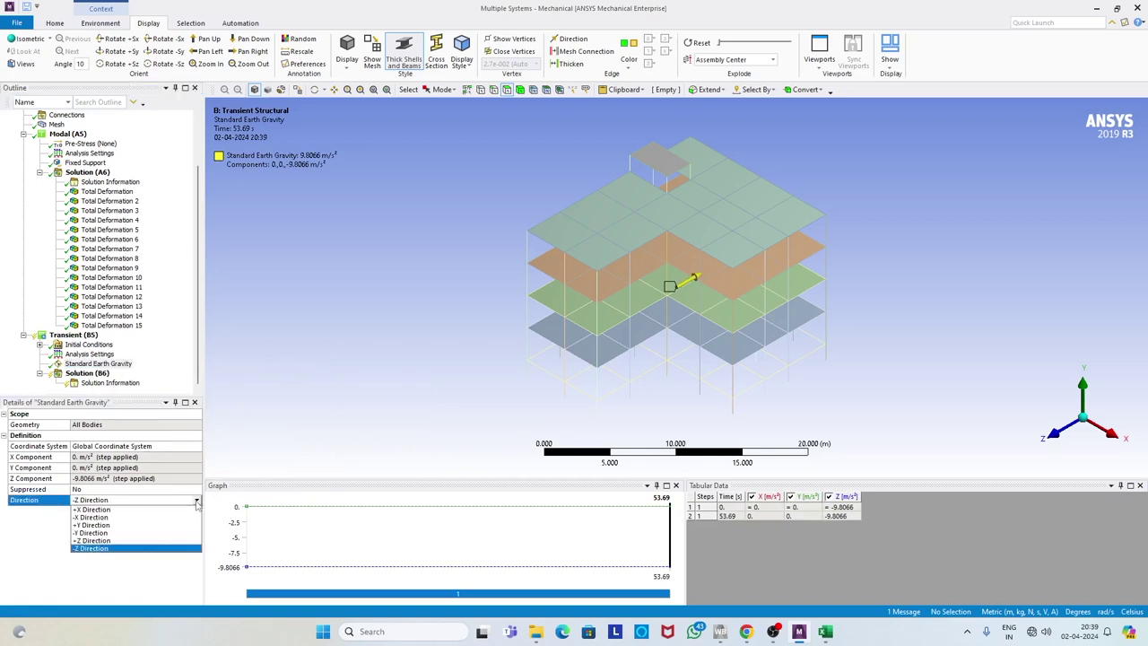
pyautogui.click(139, 534)
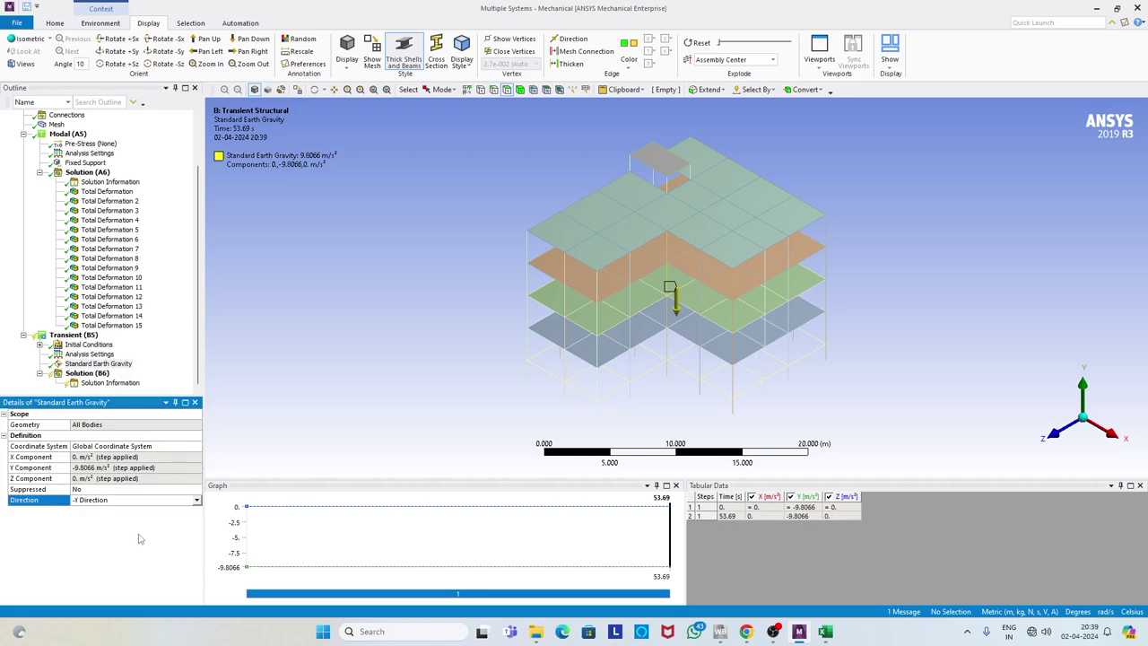
pyautogui.click(98, 364)
# Insert an Acceleration load under Transient (B5) and rename it Acceleration X
pyautogui.click(76, 335)
pyautogui.rightClick(81, 337)
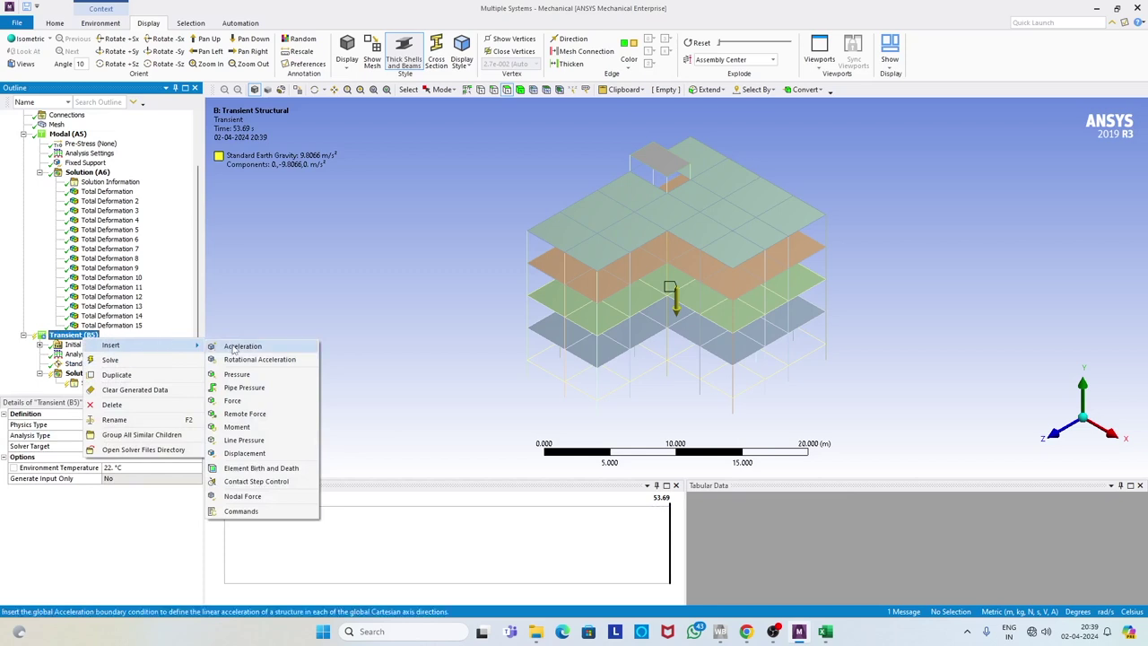
pyautogui.click(233, 348)
pyautogui.click(84, 363)
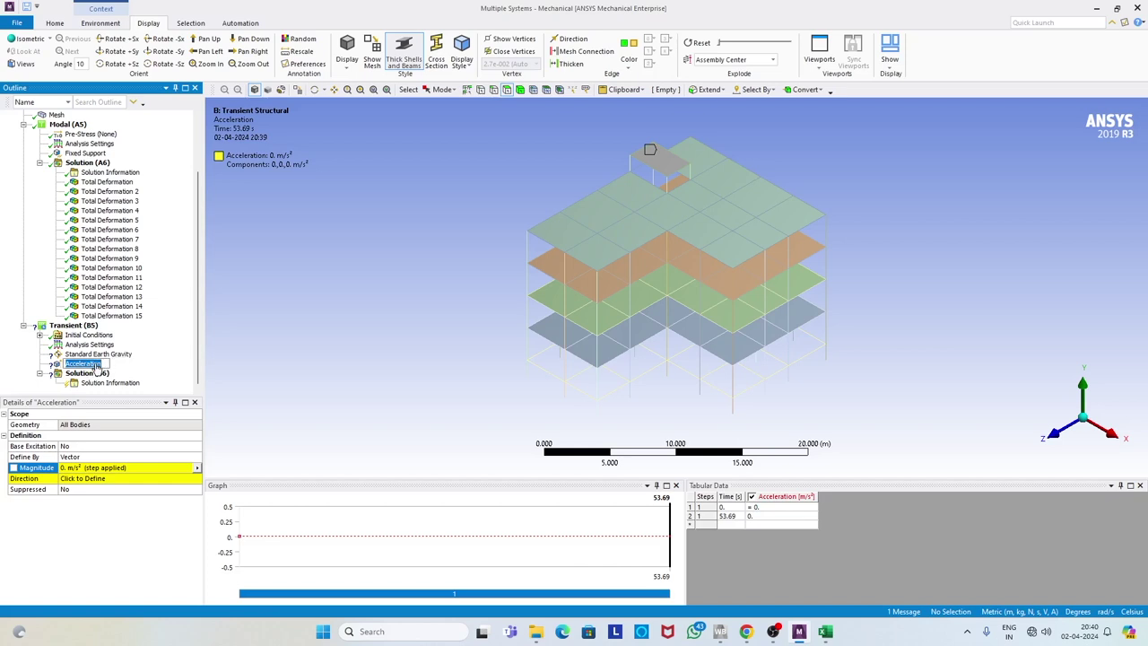
pyautogui.write('X')
pyautogui.press('Return')
# Set Base Excitation to Yes and Absolute Result to No for Acceleration X
pyautogui.click(198, 447)
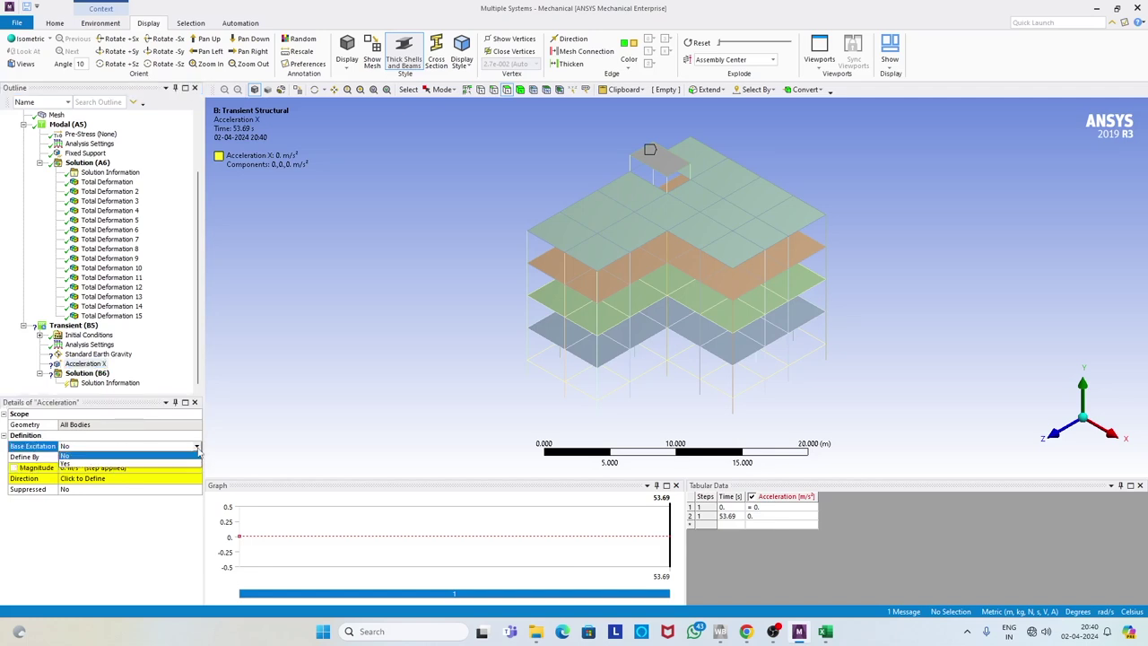
pyautogui.click(192, 463)
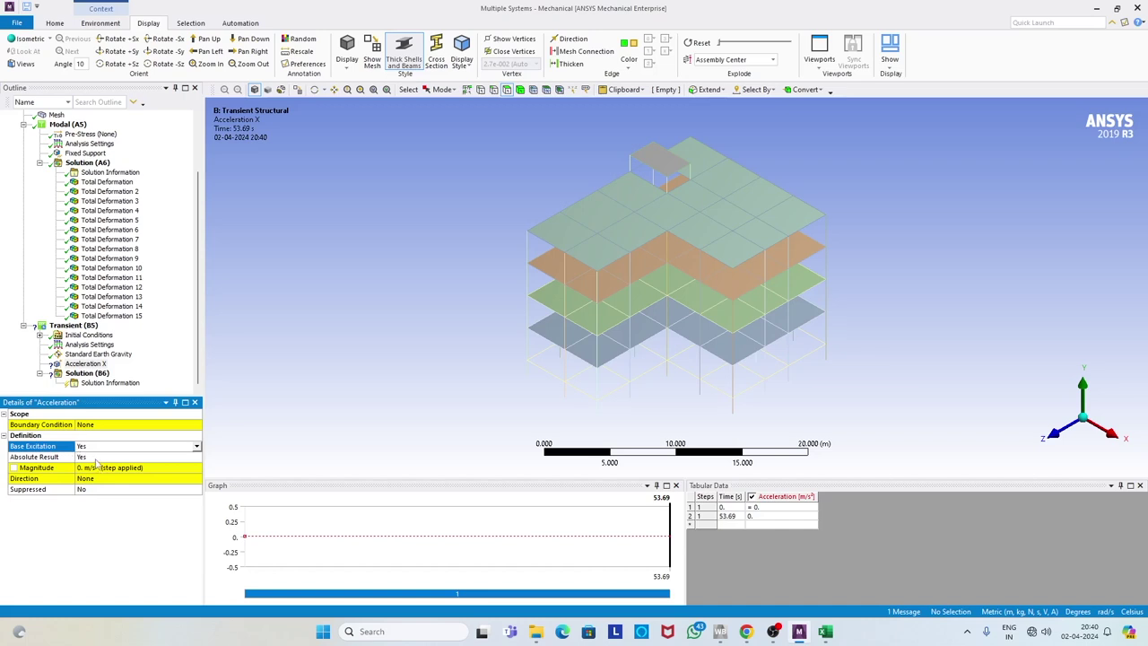
pyautogui.click(96, 456)
pyautogui.click(196, 459)
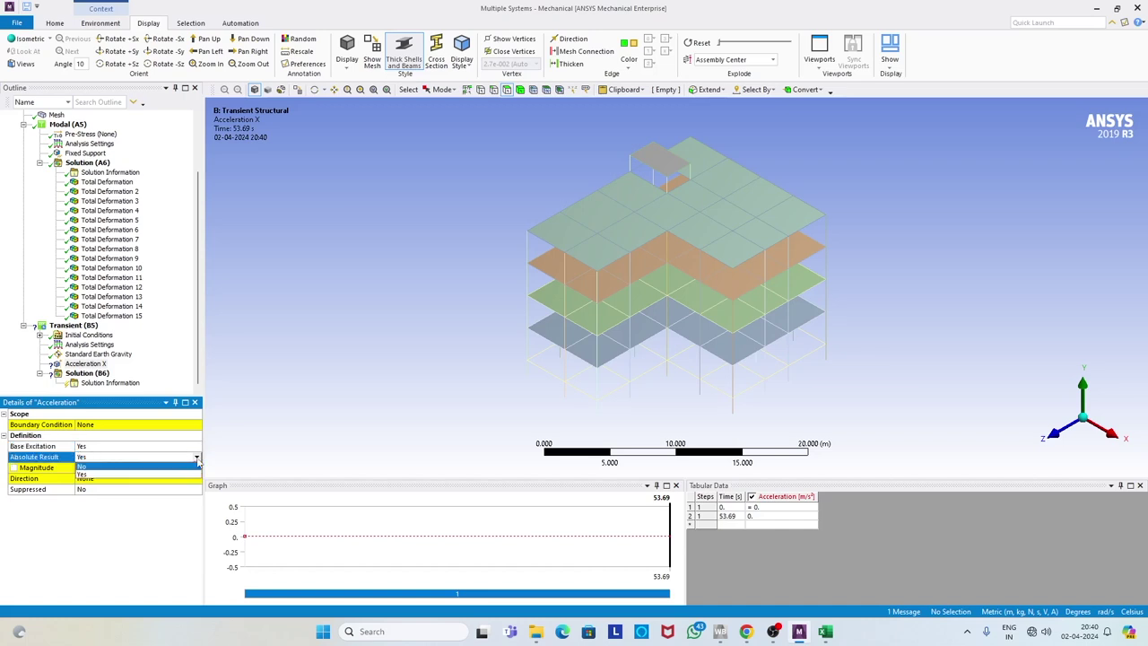
pyautogui.click(176, 473)
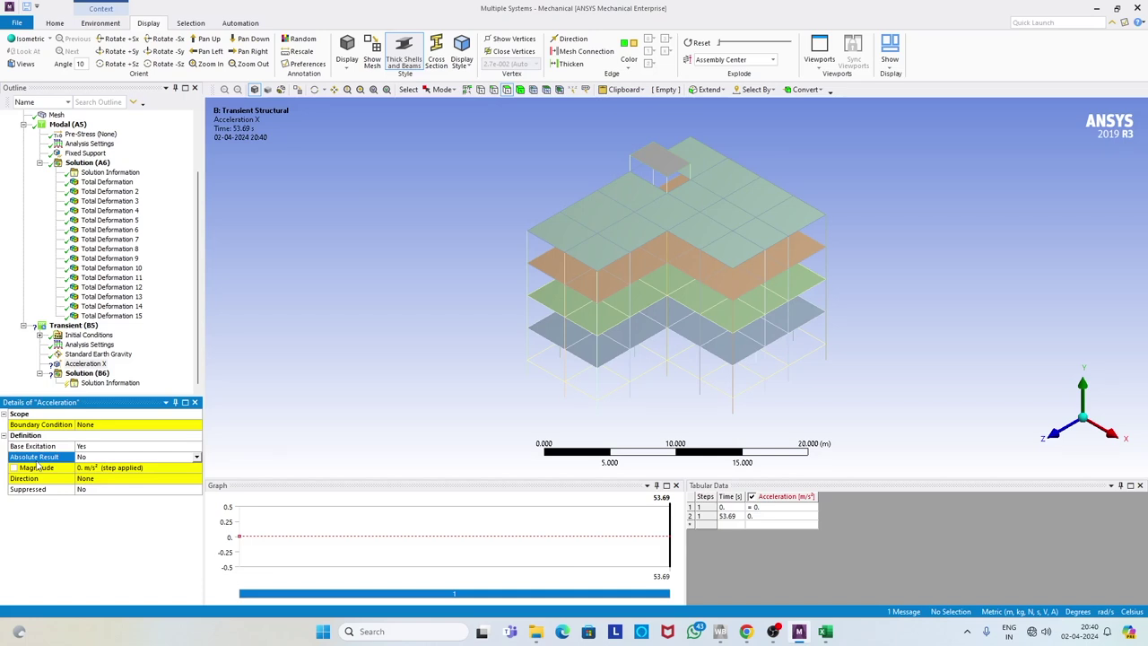
# Set the boundary condition of Acceleration X to All Fixed Supports and inspect the column bases in the model
pyautogui.click(144, 425)
pyautogui.click(196, 425)
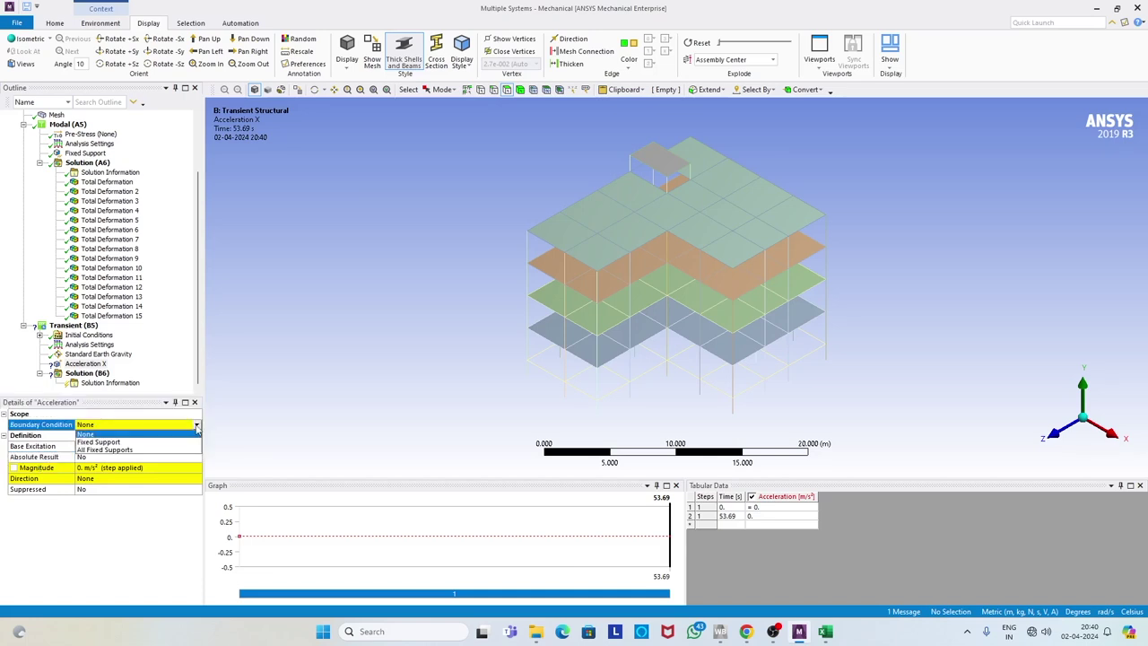
pyautogui.click(150, 450)
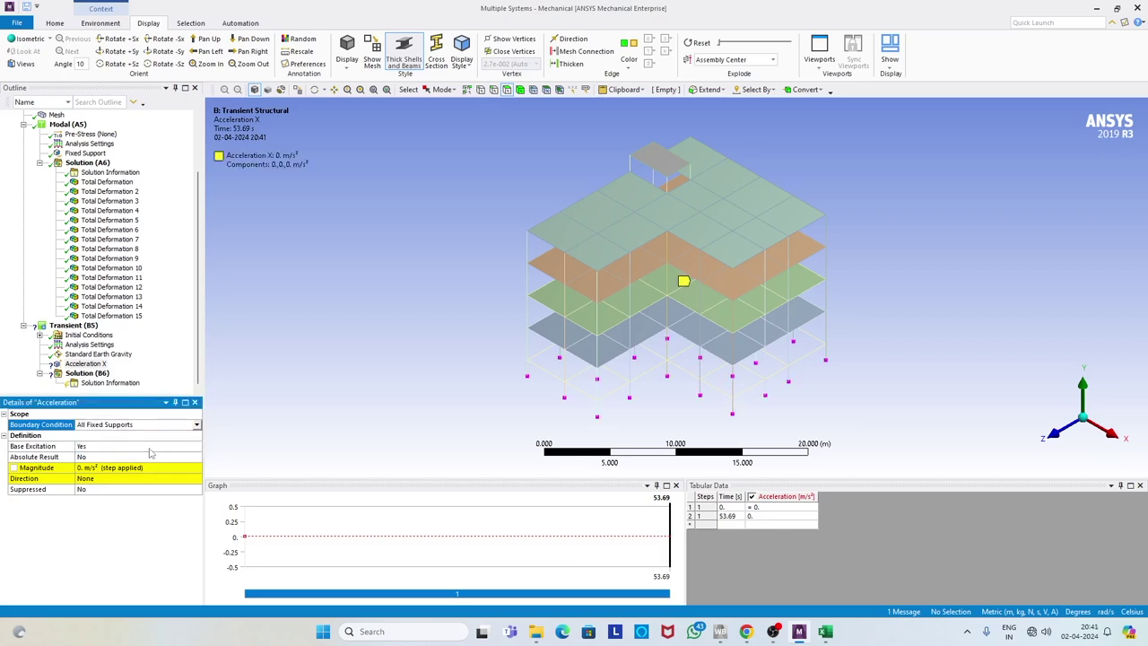
pyautogui.moveTo(473, 407); pyautogui.dragTo(460, 382, button='middle')
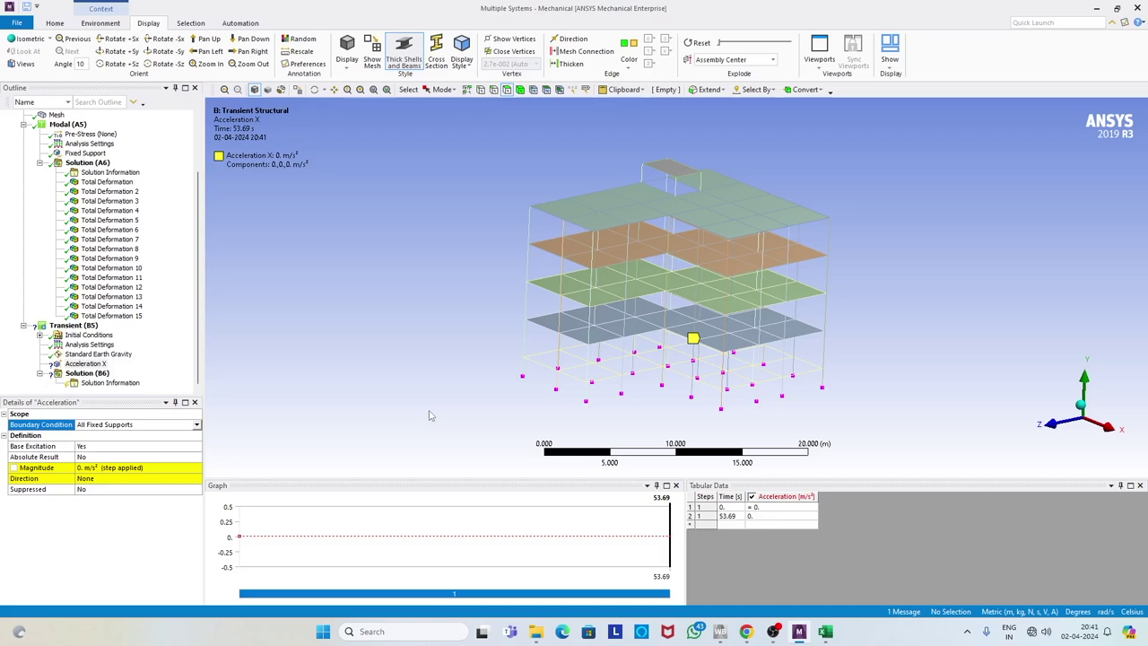
pyautogui.scroll(2, 428, 413)
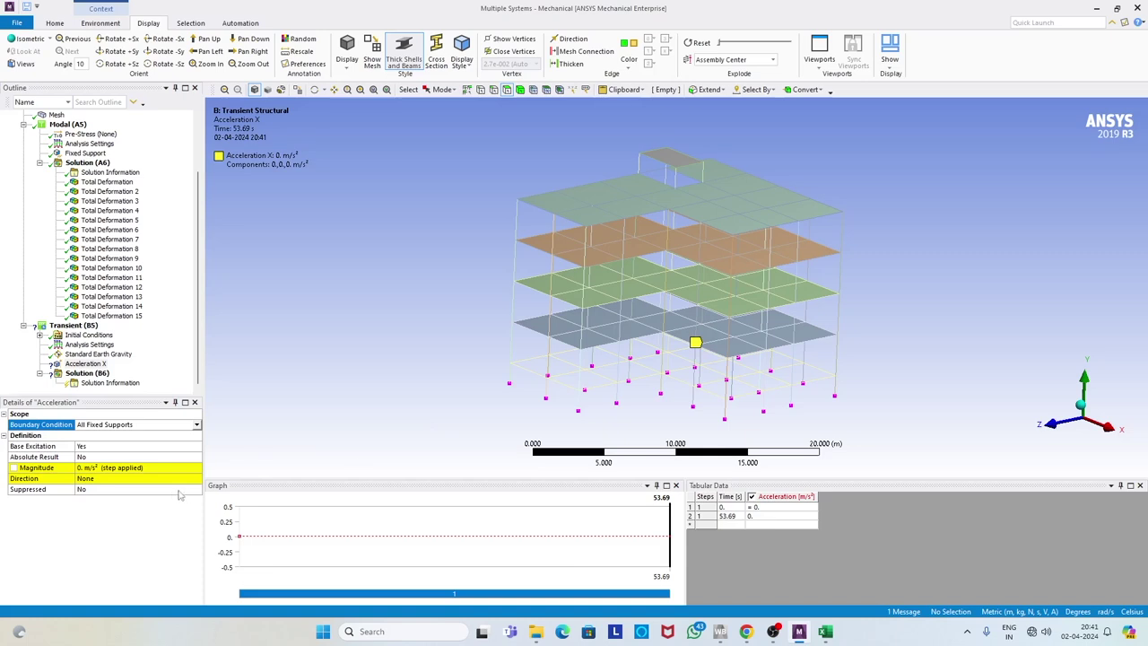
# Define the magnitude of Acceleration X as Tabular (Time) data
pyautogui.click(184, 468)
pyautogui.click(196, 470)
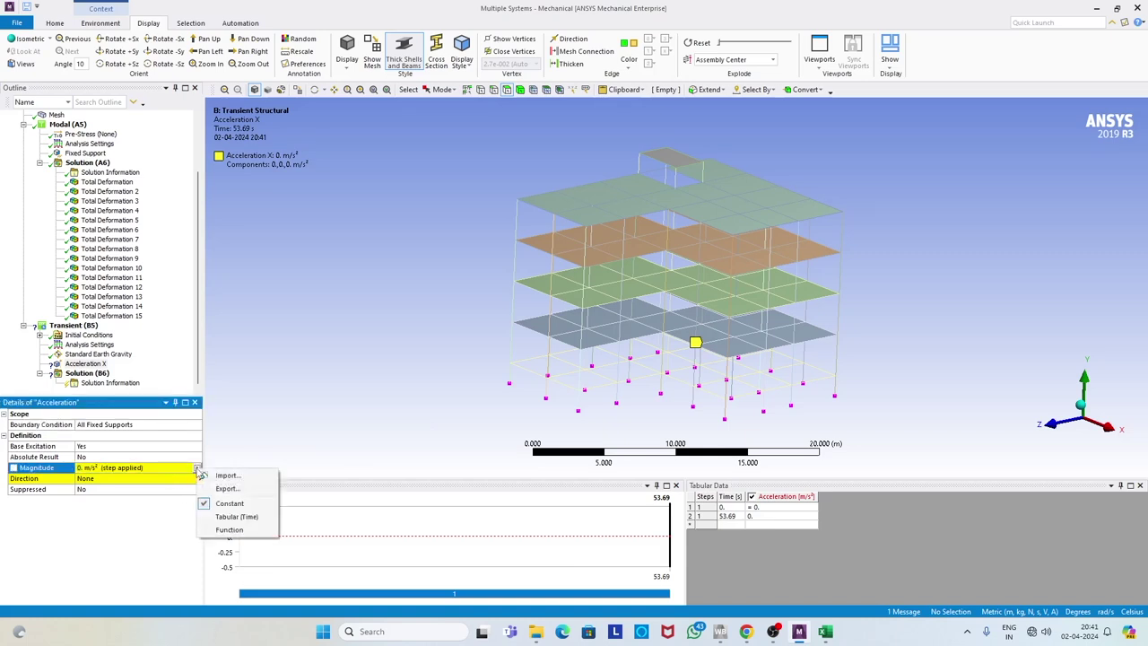
pyautogui.click(237, 517)
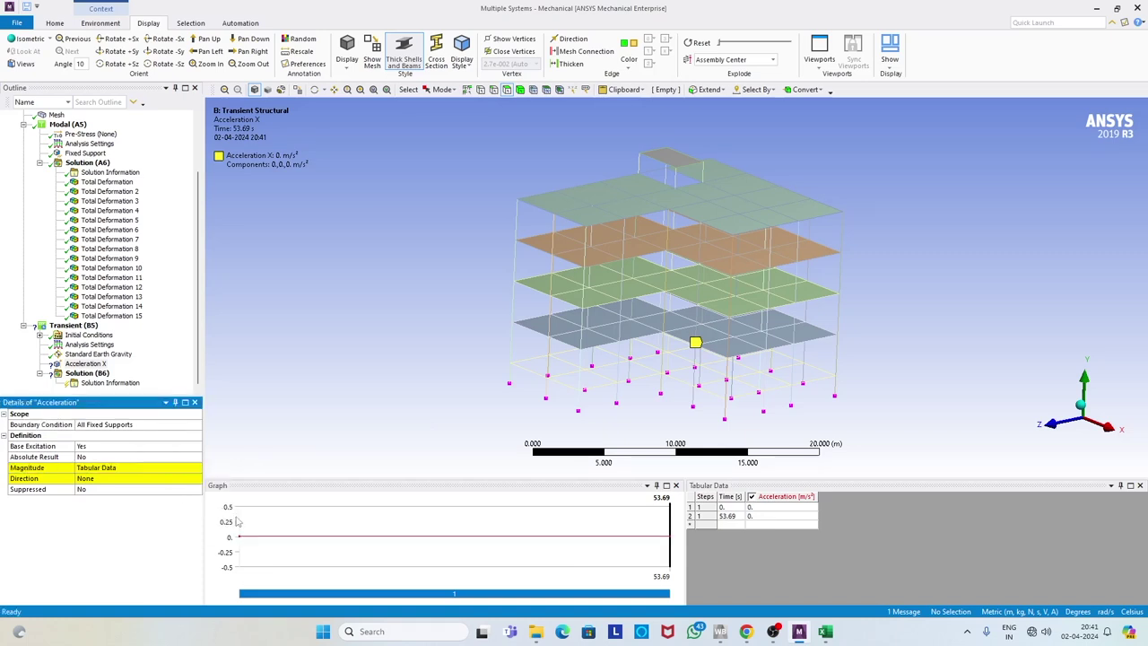
# Switch to the Ground_Motions workbook in Excel and copy the t and a_x data, cells B5 to C5374
pyautogui.moveTo(826, 633)
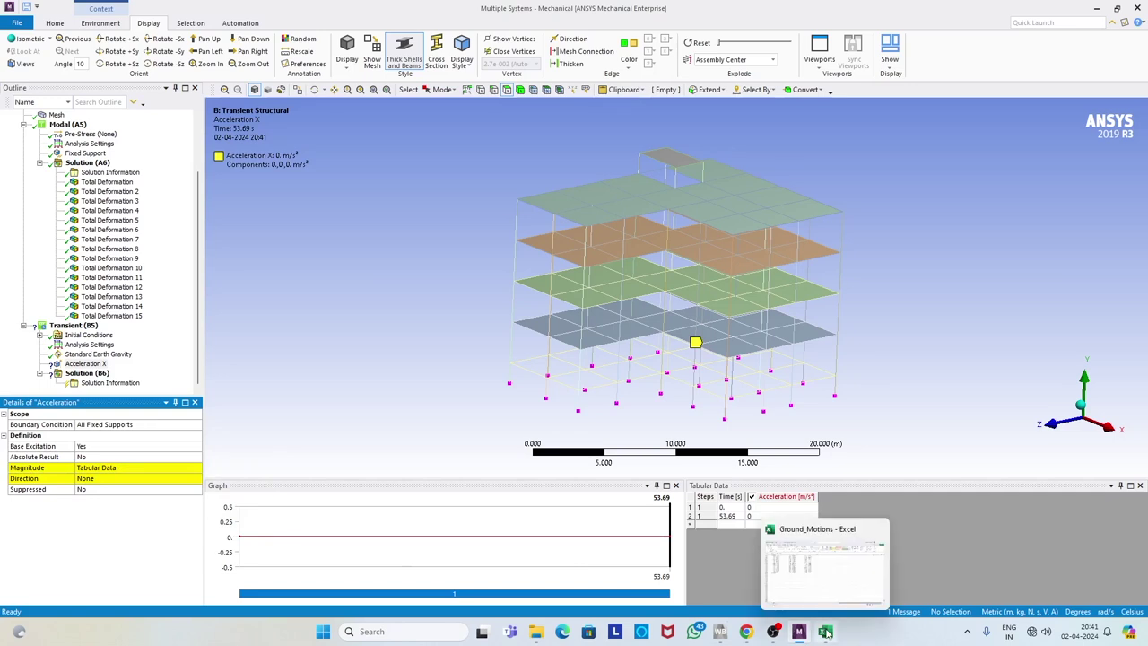
pyautogui.click(827, 633)
pyautogui.scroll(4, 475, 441)
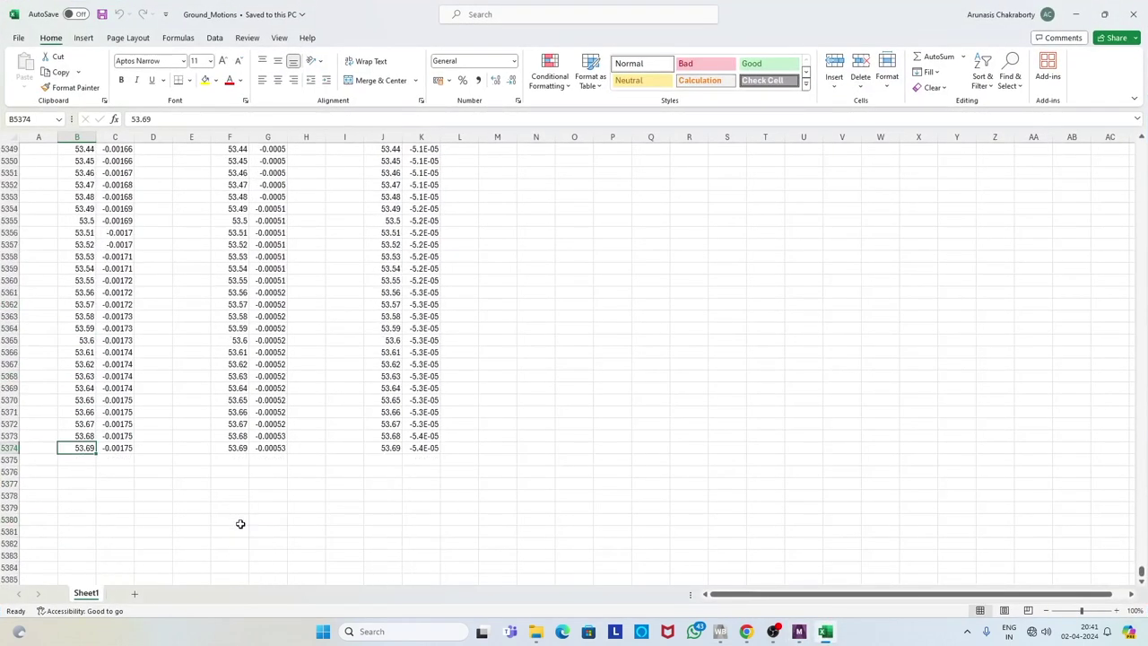
pyautogui.click(101, 460)
pyautogui.moveTo(87, 447); pyautogui.dragTo(117, 449)
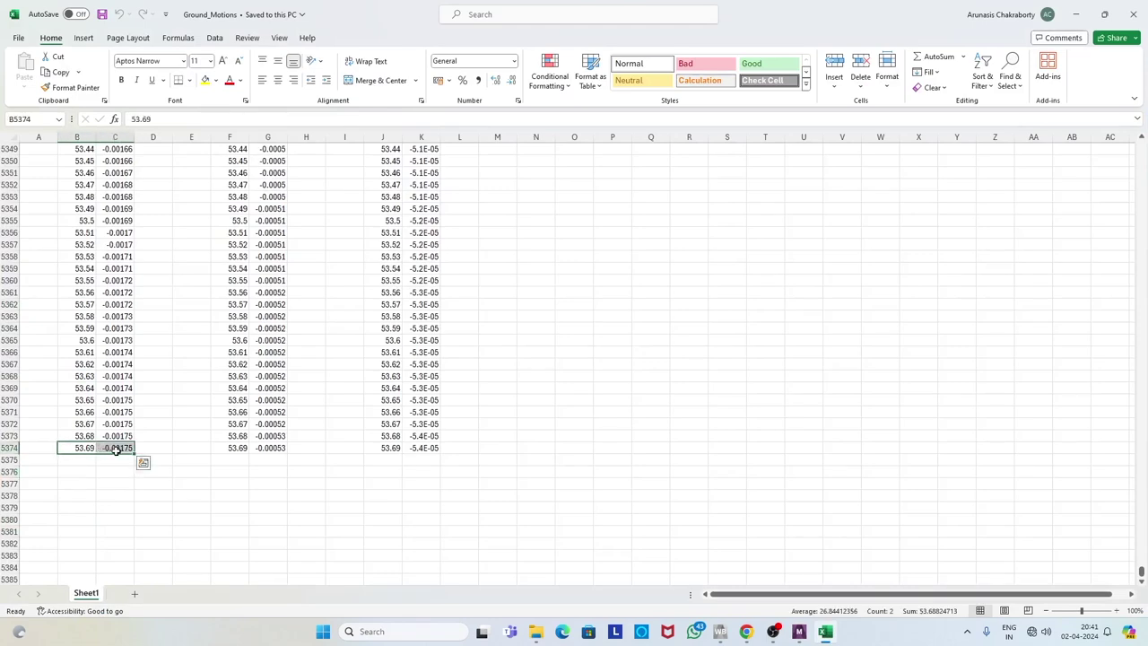
pyautogui.moveTo(1137, 570); pyautogui.dragTo(1140, 148)
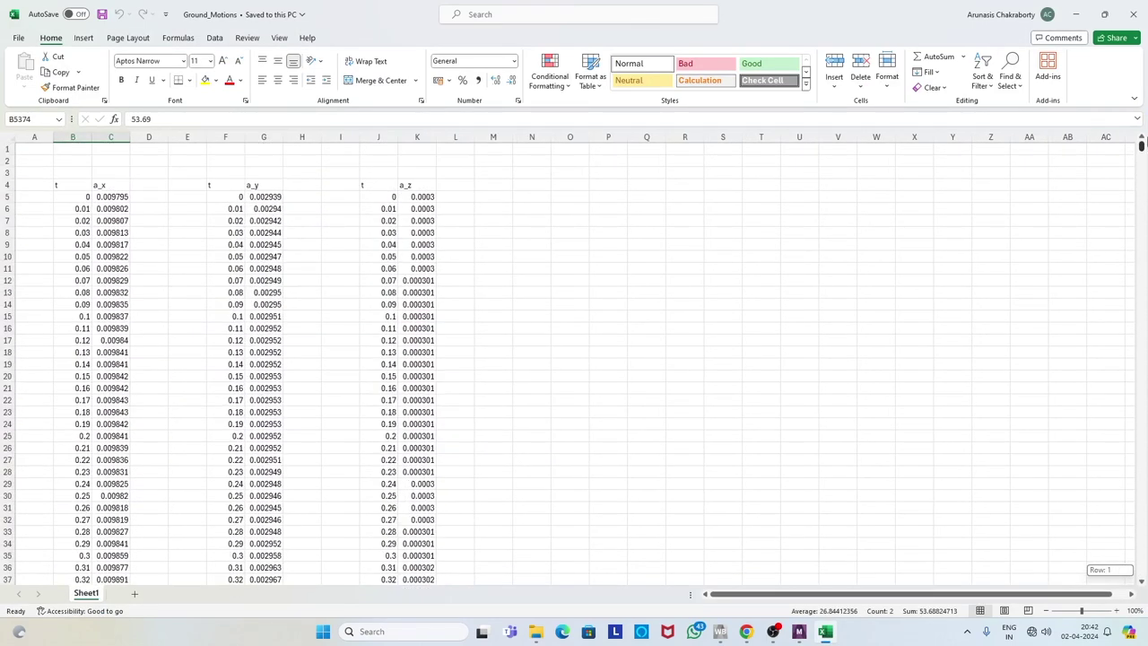
pyautogui.keyDown('shift'); pyautogui.click(67, 197); pyautogui.keyUp('shift')
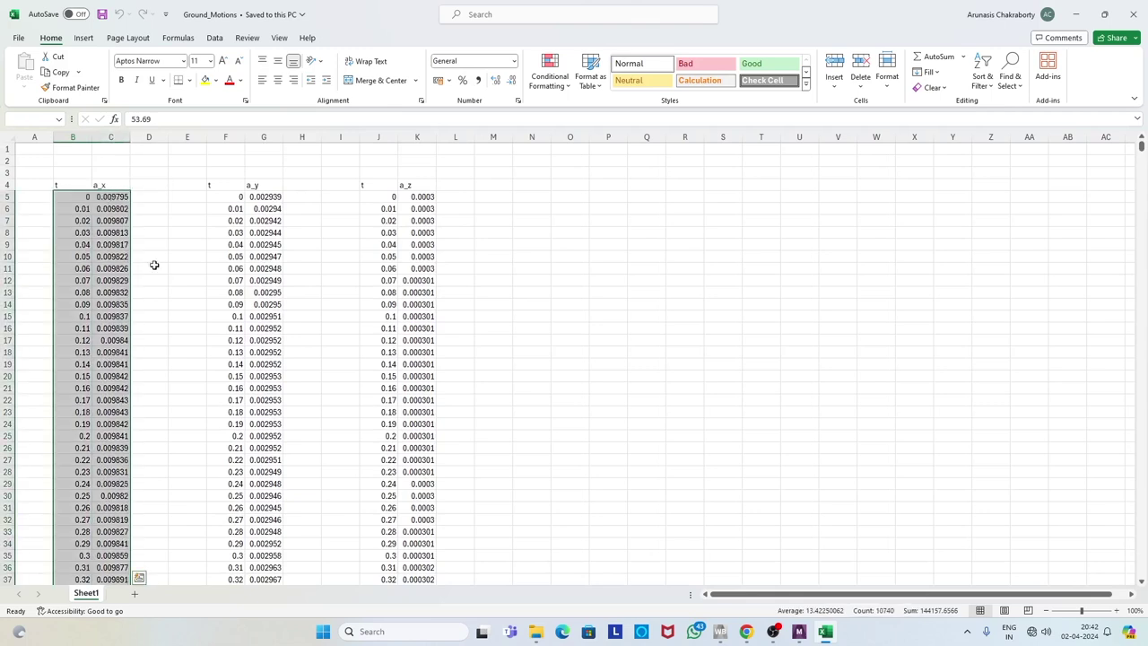
pyautogui.hotkey('ctrl', 'c')
pyautogui.click(139, 578)
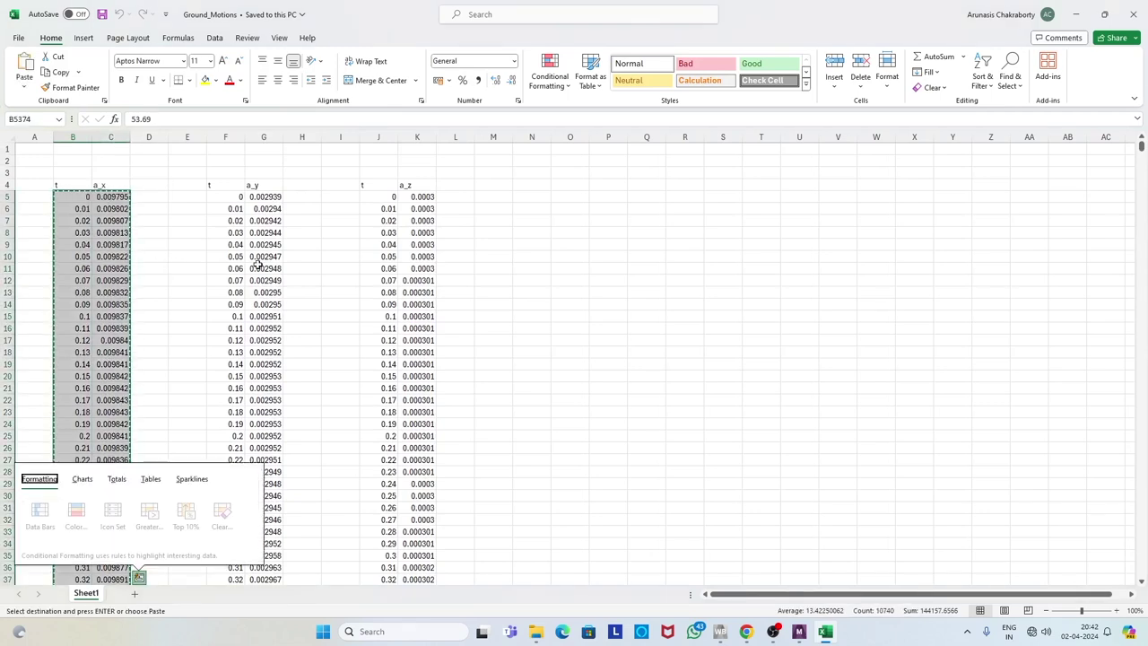
# Return to Mechanical and paste the copied t and a_x data into the Acceleration X table, starting at the first time cell
pyautogui.click(1076, 14)
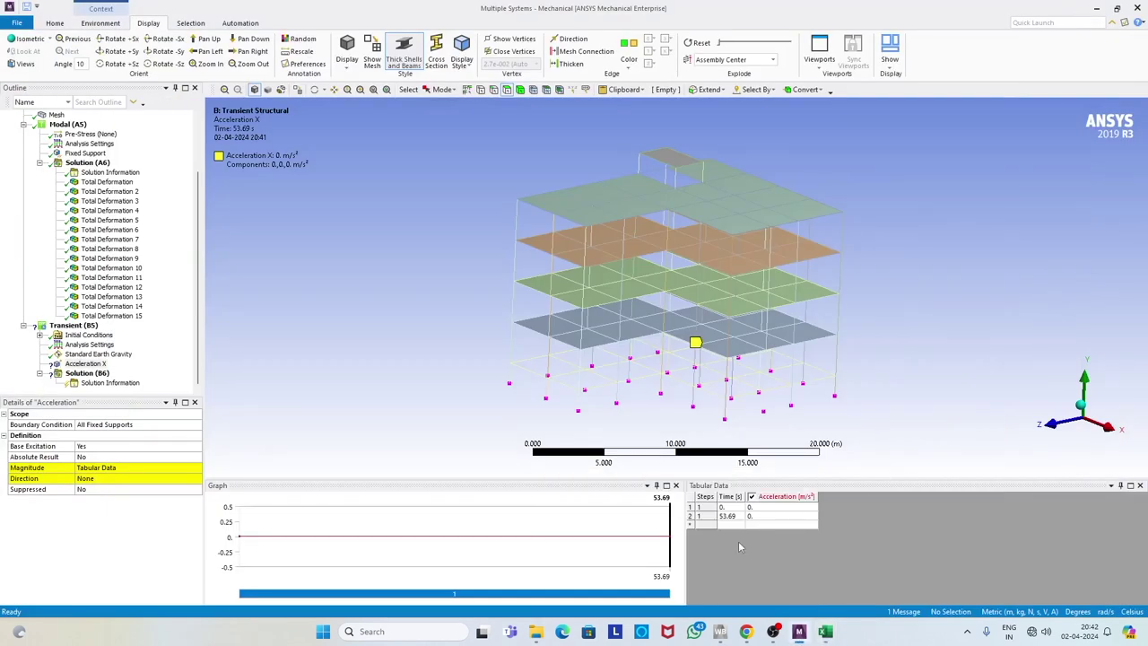
pyautogui.click(732, 508)
pyautogui.rightClick(733, 508)
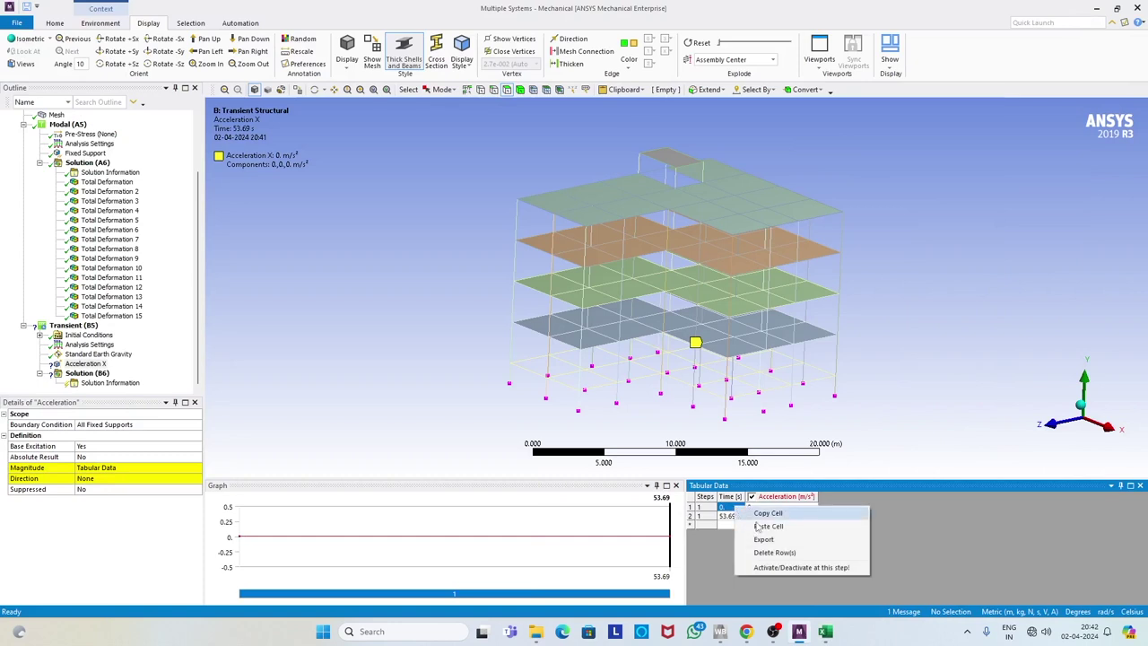
pyautogui.click(762, 527)
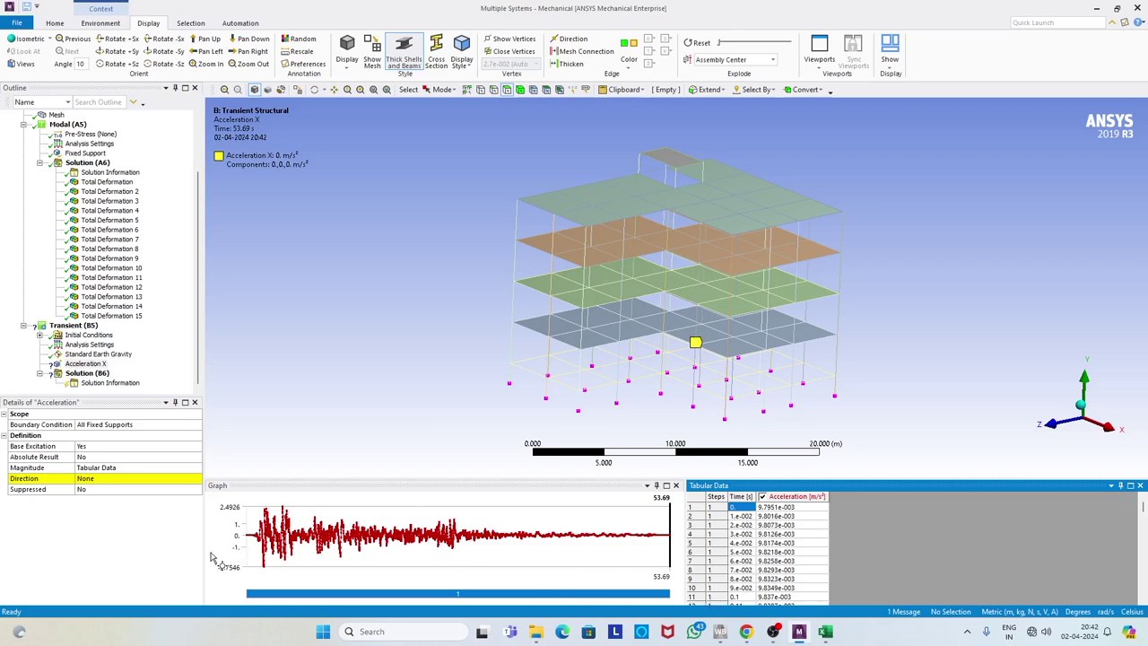
# Set the direction of Acceleration X to X Axis
pyautogui.click(143, 478)
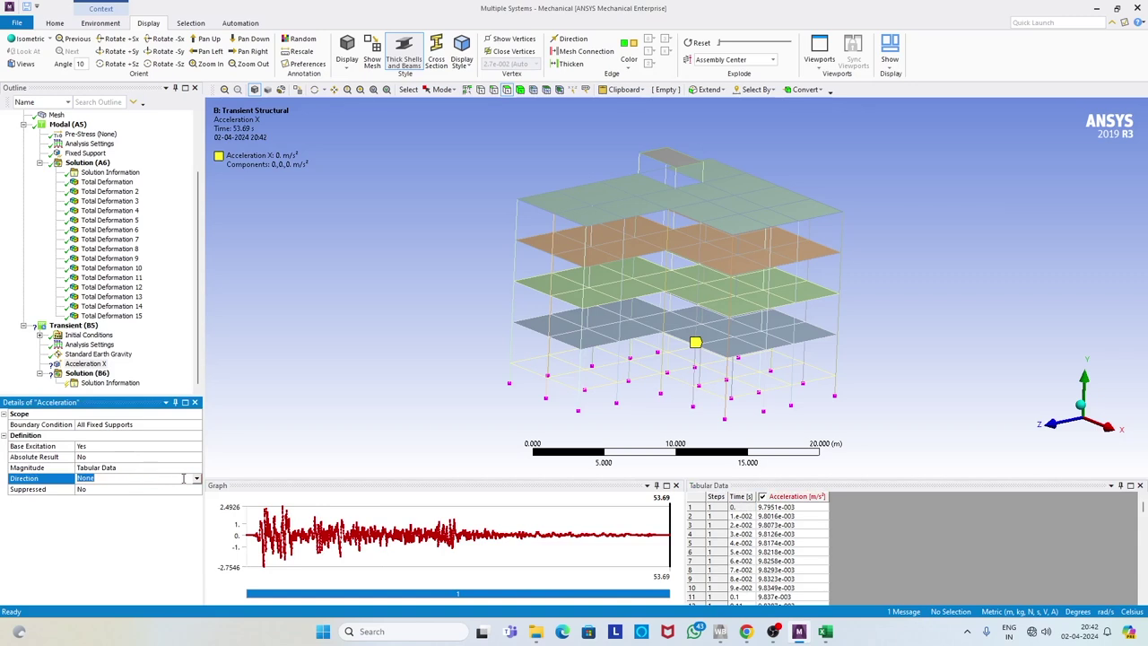
pyautogui.click(196, 479)
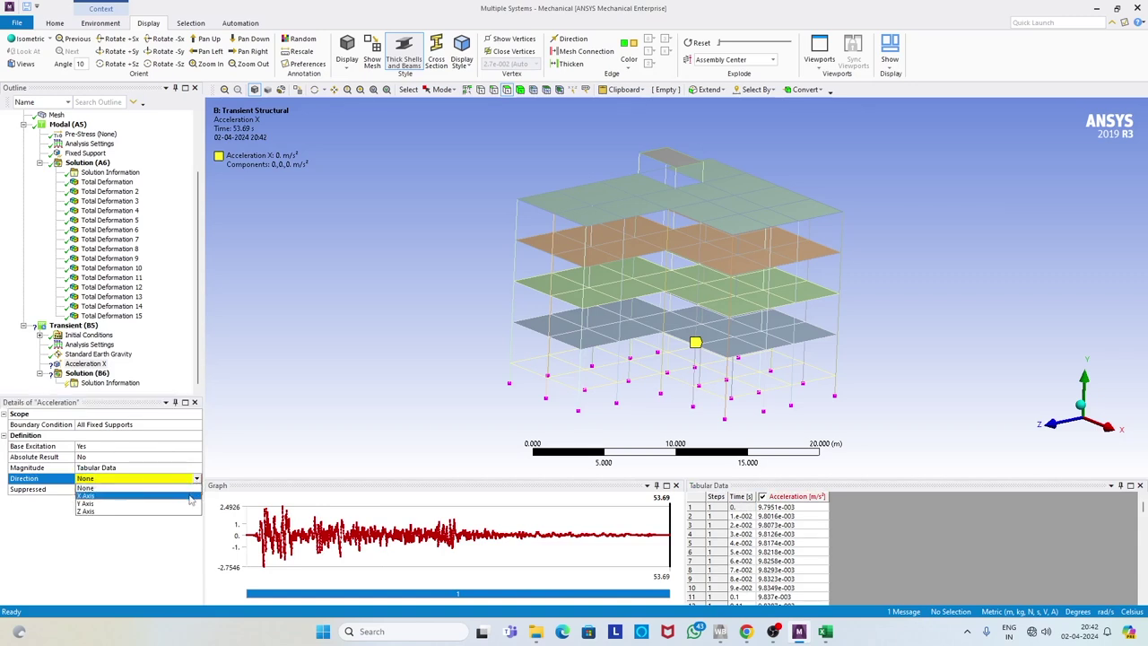
pyautogui.click(190, 496)
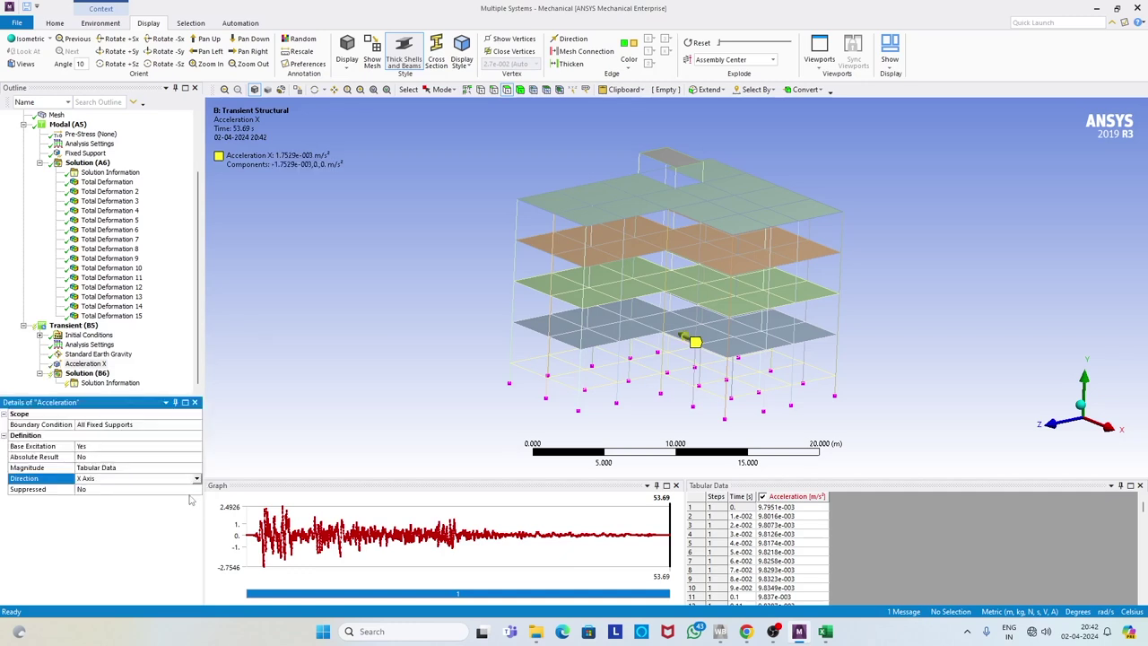
# Duplicate Acceleration X as a load named Acceleration Y with its direction set to Y Axis
pyautogui.click(90, 364)
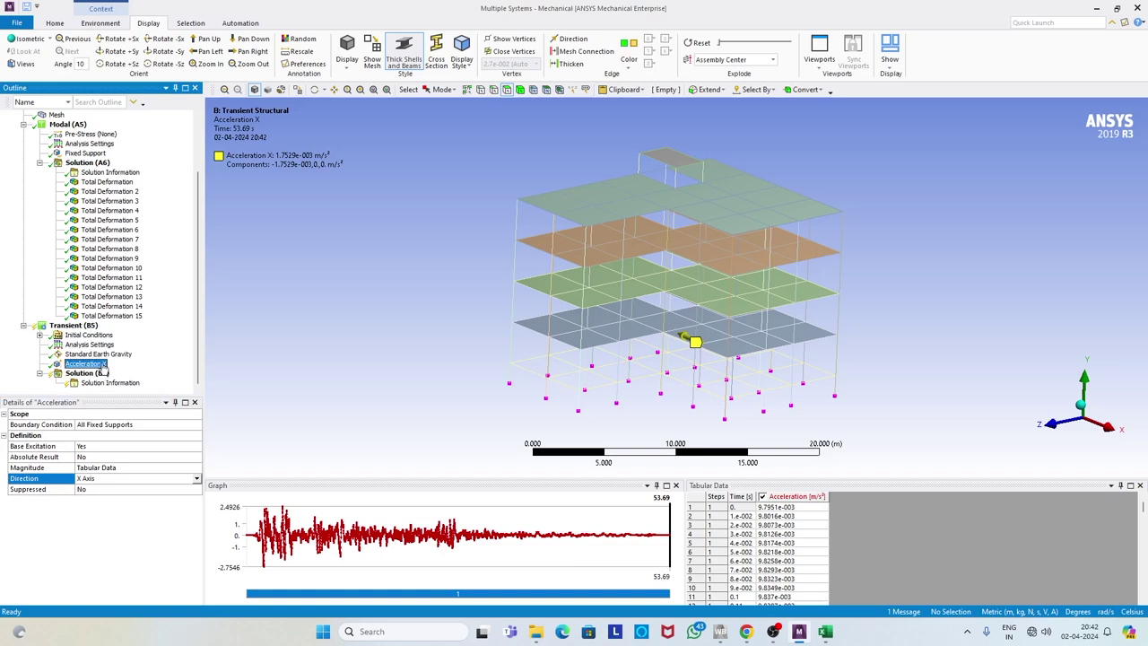
pyautogui.rightClick(104, 365)
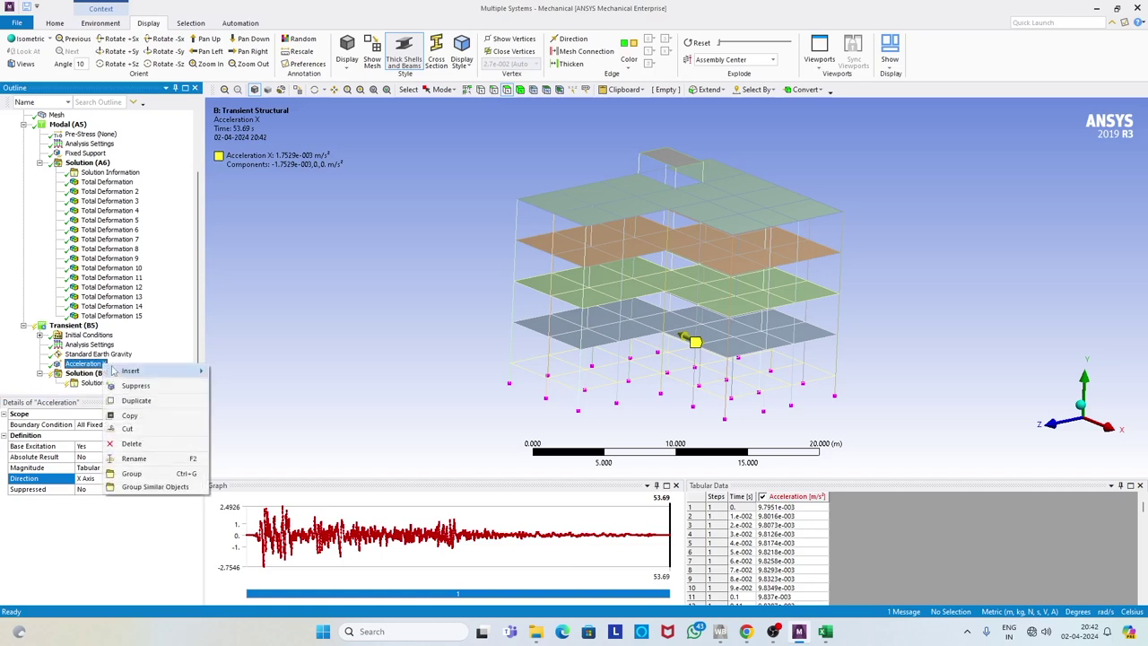
pyautogui.click(137, 400)
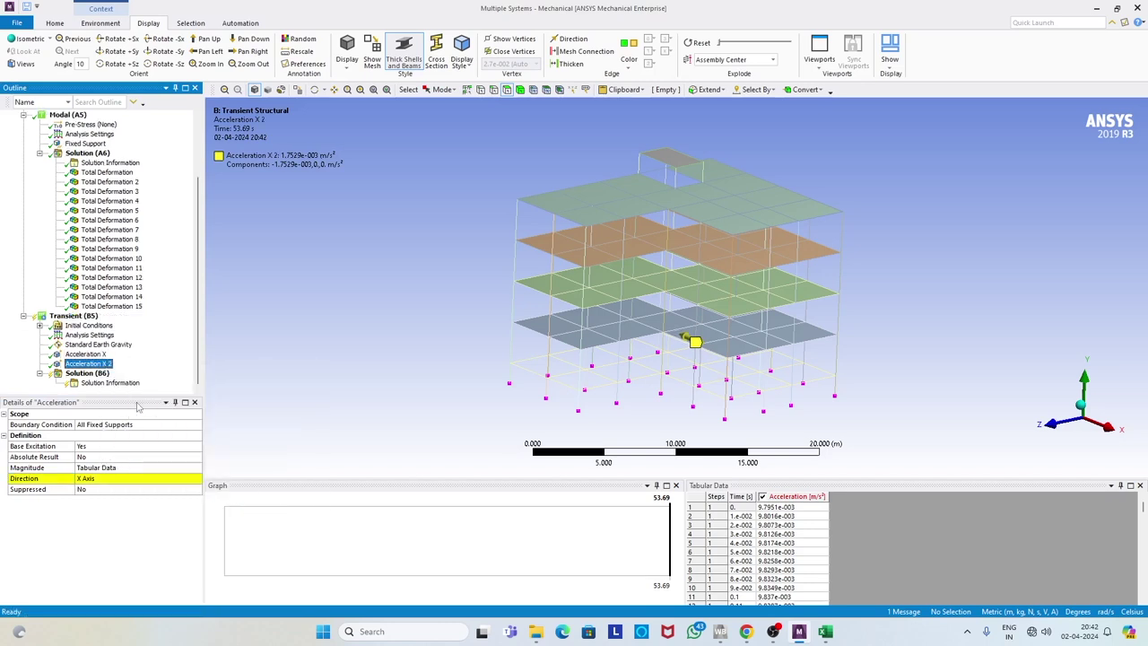
pyautogui.click(113, 364)
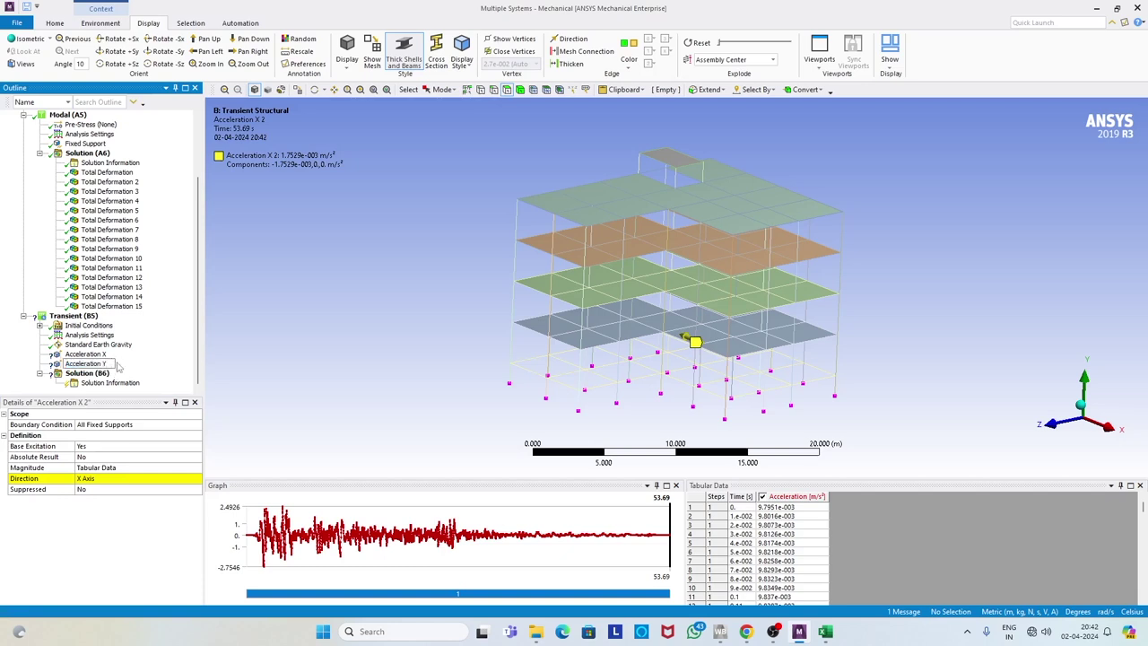
pyautogui.press('Return')
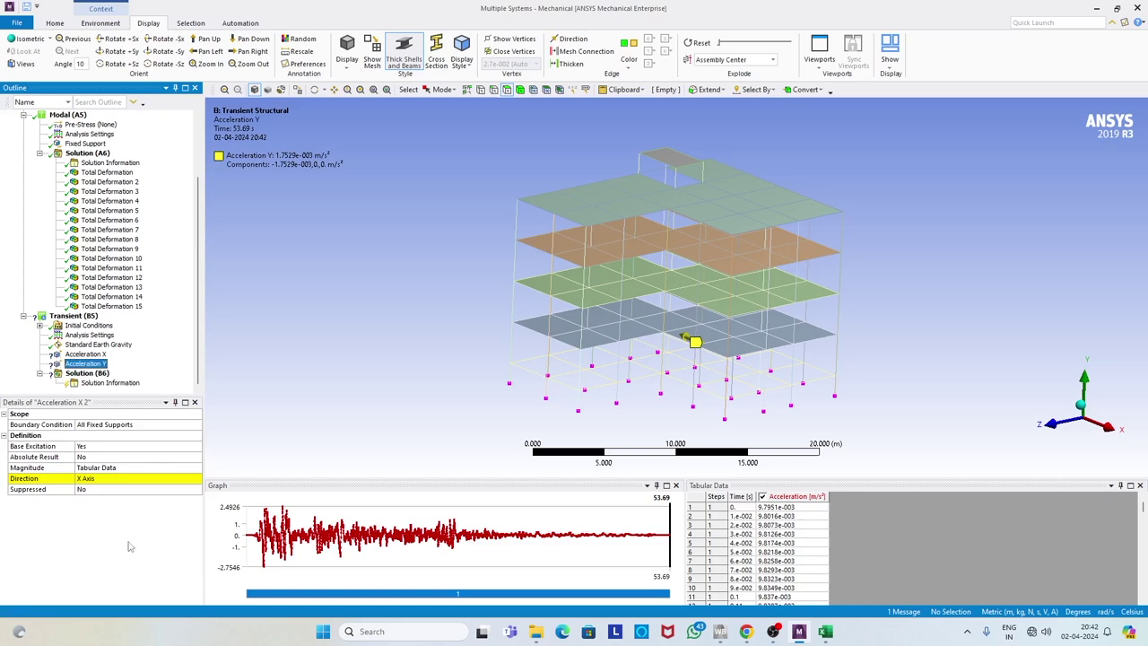
pyautogui.click(137, 482)
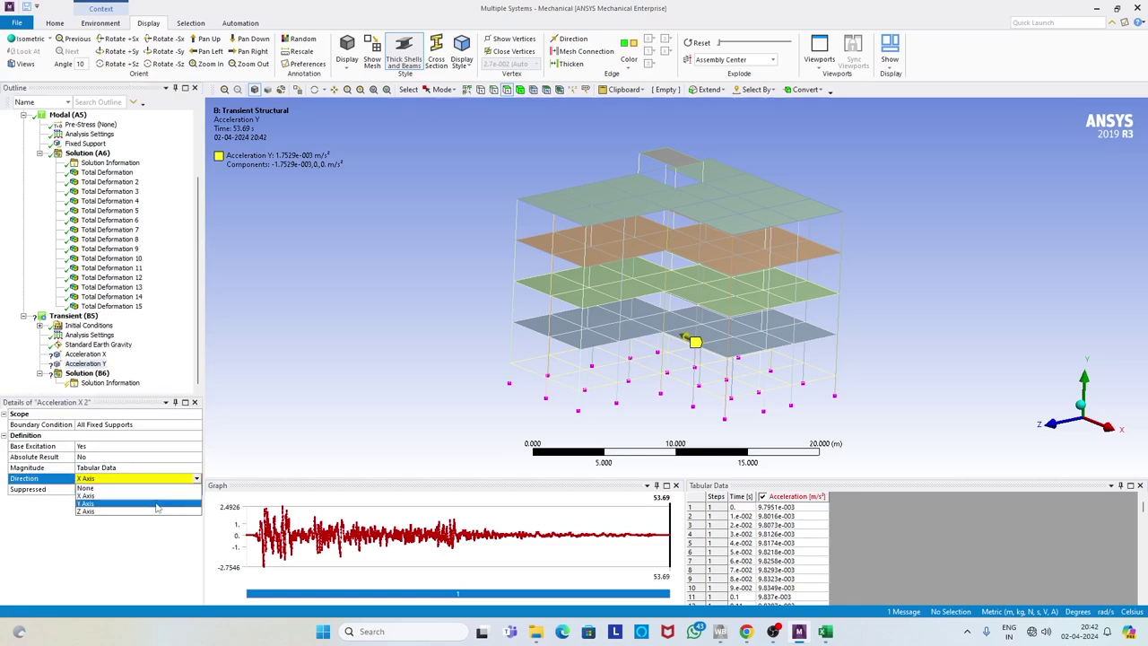
pyautogui.click(156, 504)
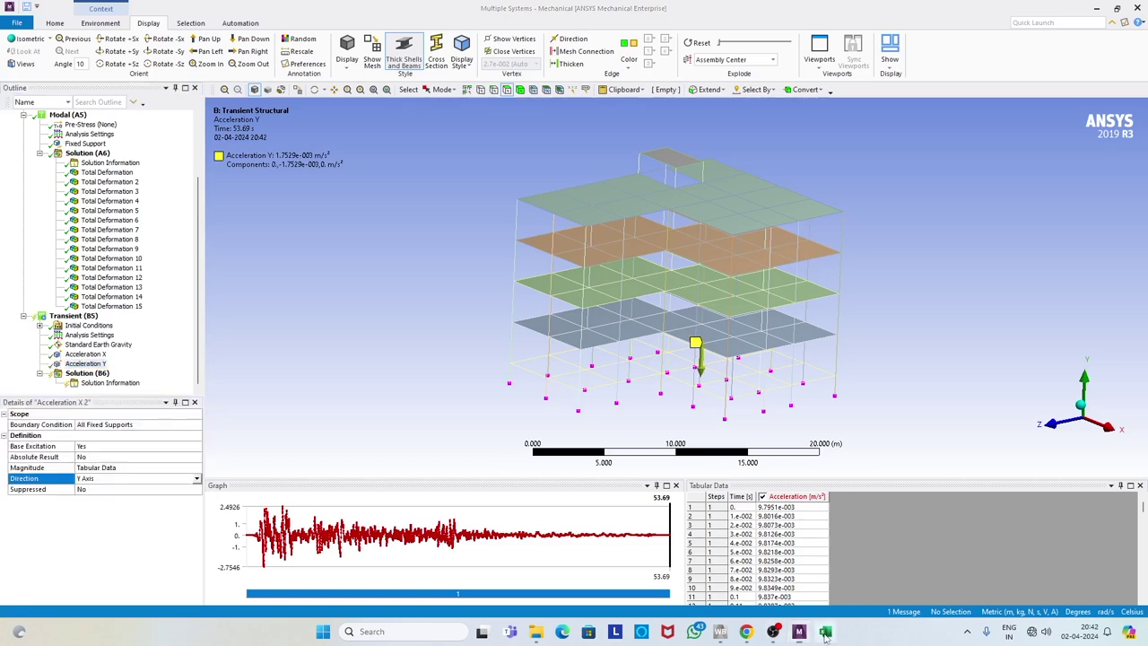
# Switch to the Ground_Motions workbook in Excel and copy the t and a_y data, cells F5 to G5374
pyautogui.click(825, 632)
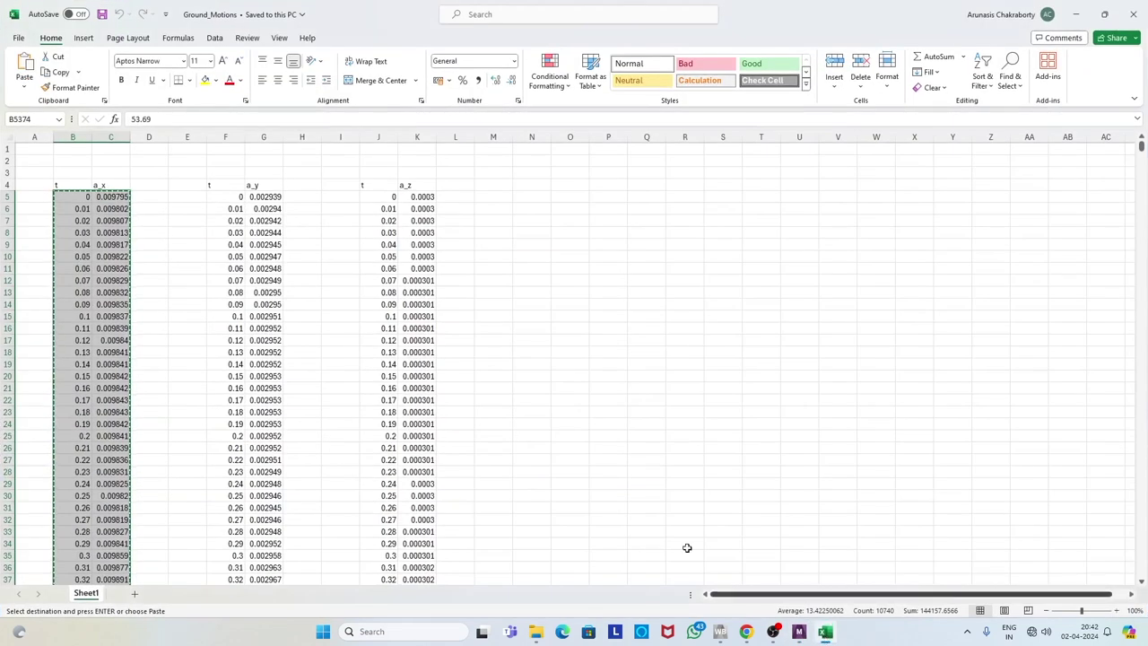
pyautogui.click(234, 196)
pyautogui.click(230, 223)
pyautogui.moveTo(235, 196); pyautogui.dragTo(255, 198)
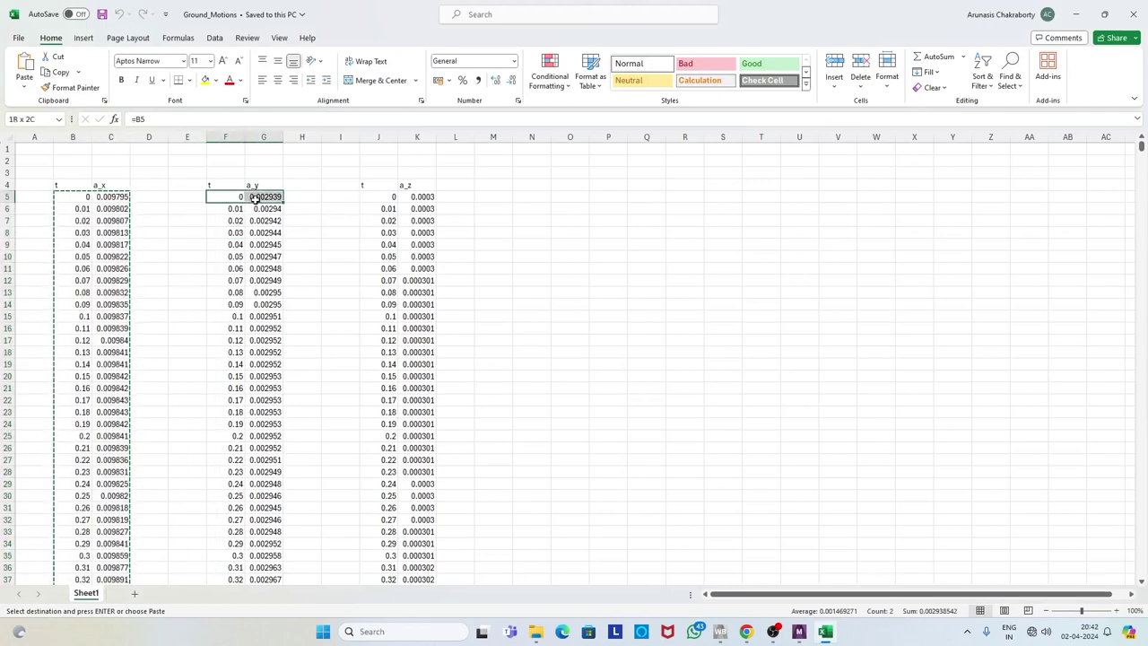
pyautogui.moveTo(1140, 148); pyautogui.dragTo(1140, 573)
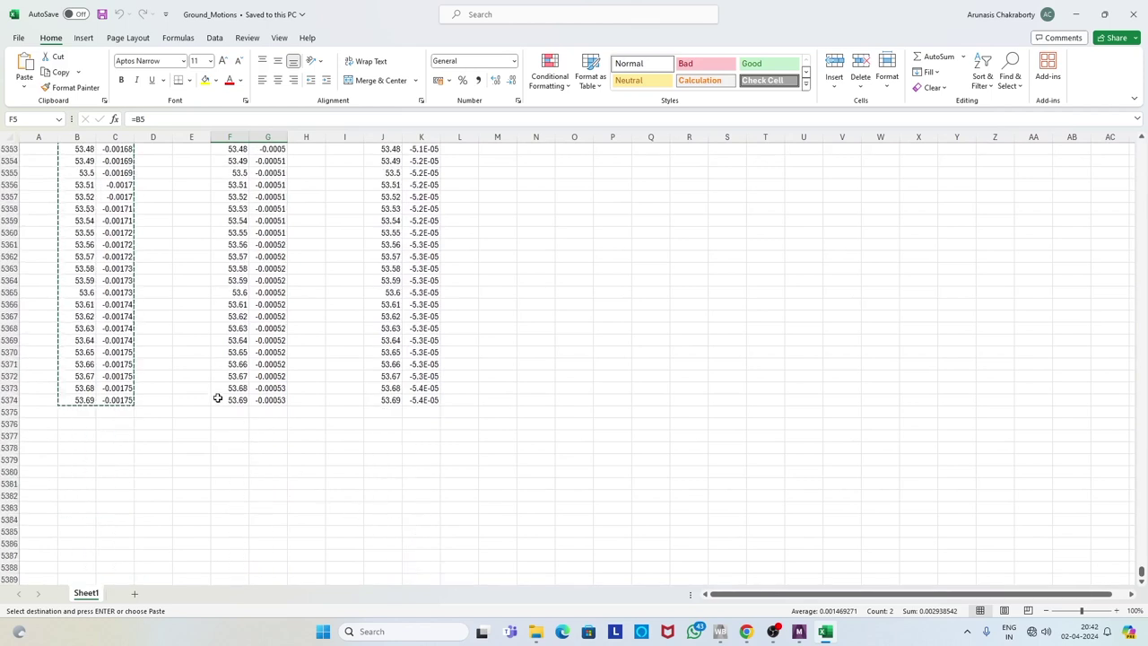
pyautogui.keyDown('shift'); pyautogui.click(235, 399); pyautogui.keyUp('shift')
pyautogui.hotkey('ctrl', 'v')
pyautogui.hotkey('ctrl', 'c')
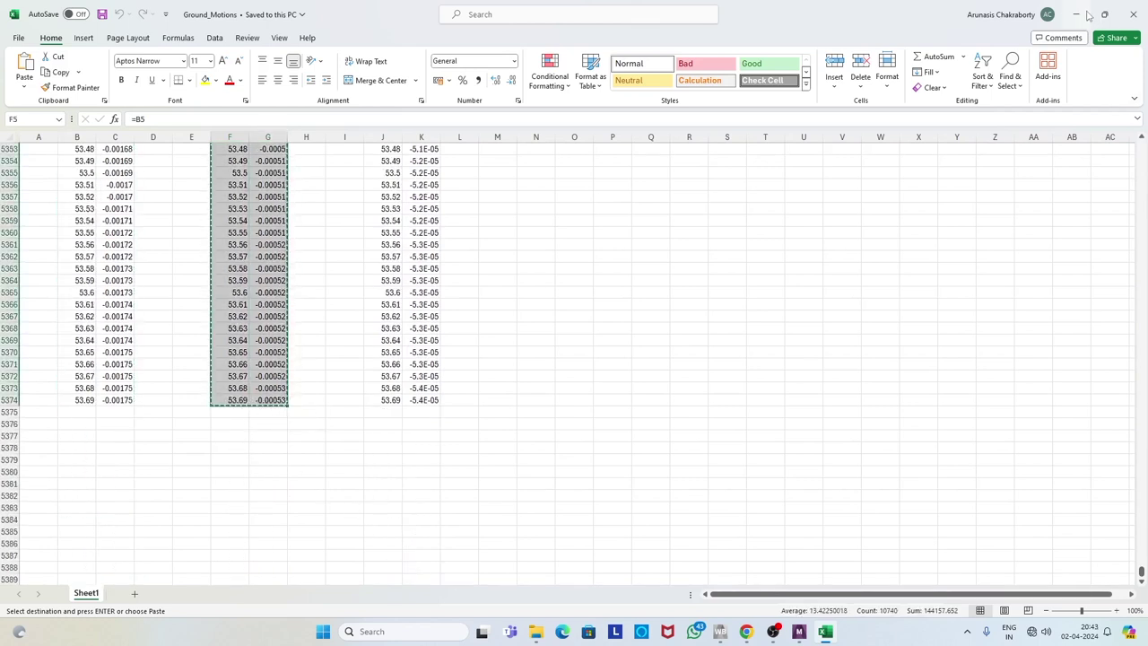
# Return to Mechanical and paste the copied t and a_y data into the Acceleration Y table, starting at the first time cell
pyautogui.click(1080, 15)
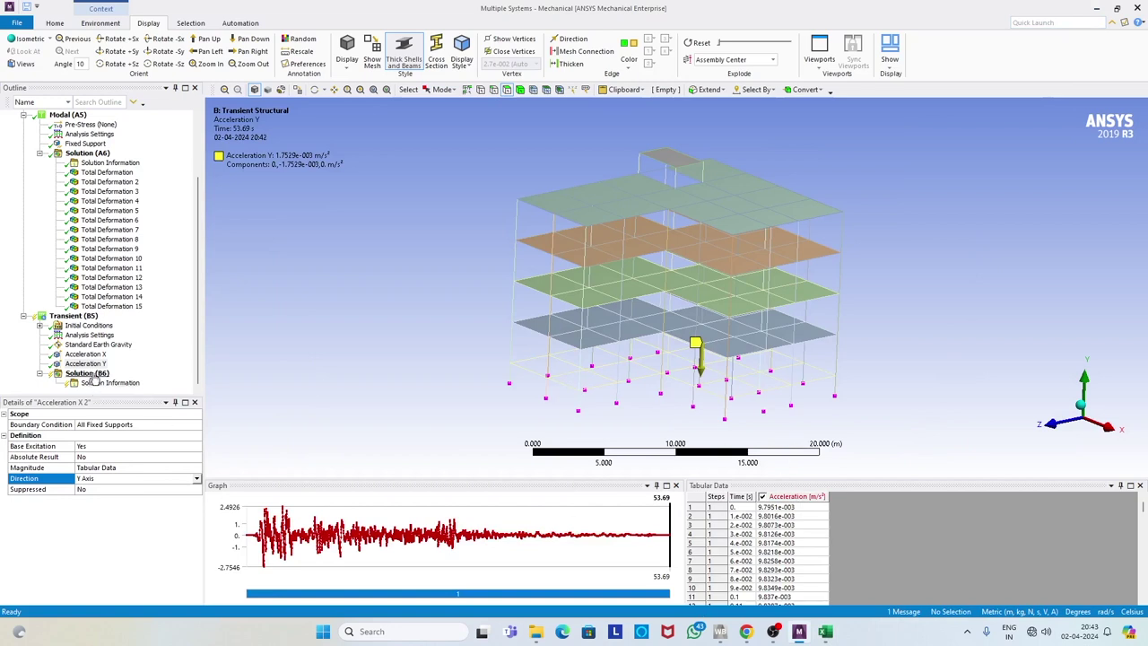
pyautogui.click(735, 507)
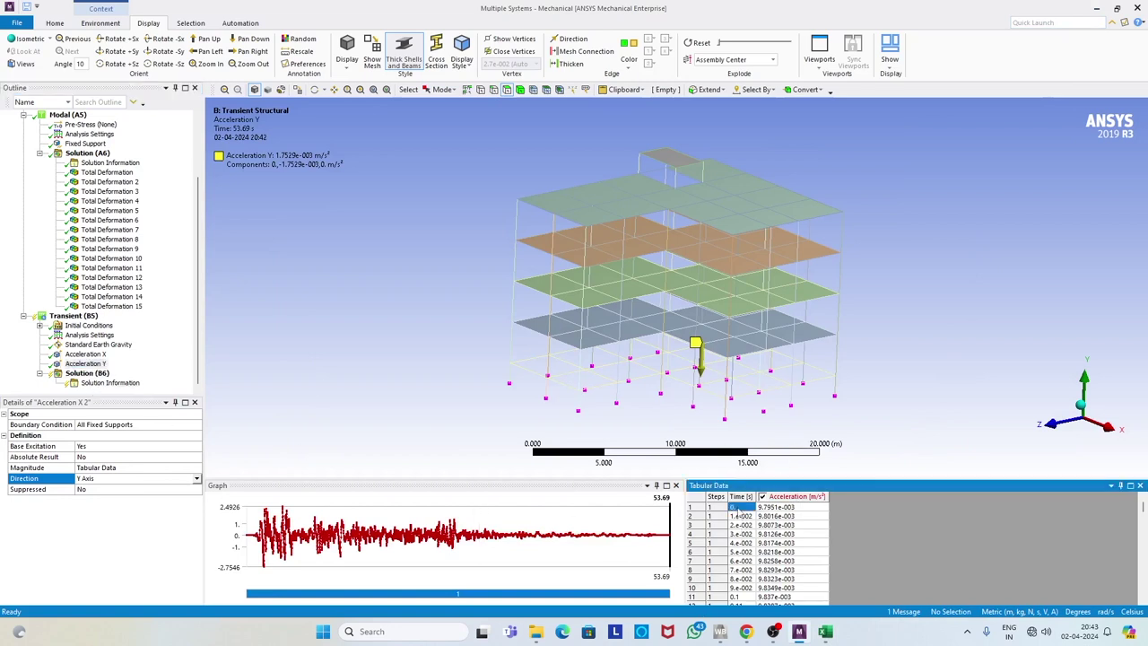
pyautogui.rightClick(736, 509)
pyautogui.click(767, 532)
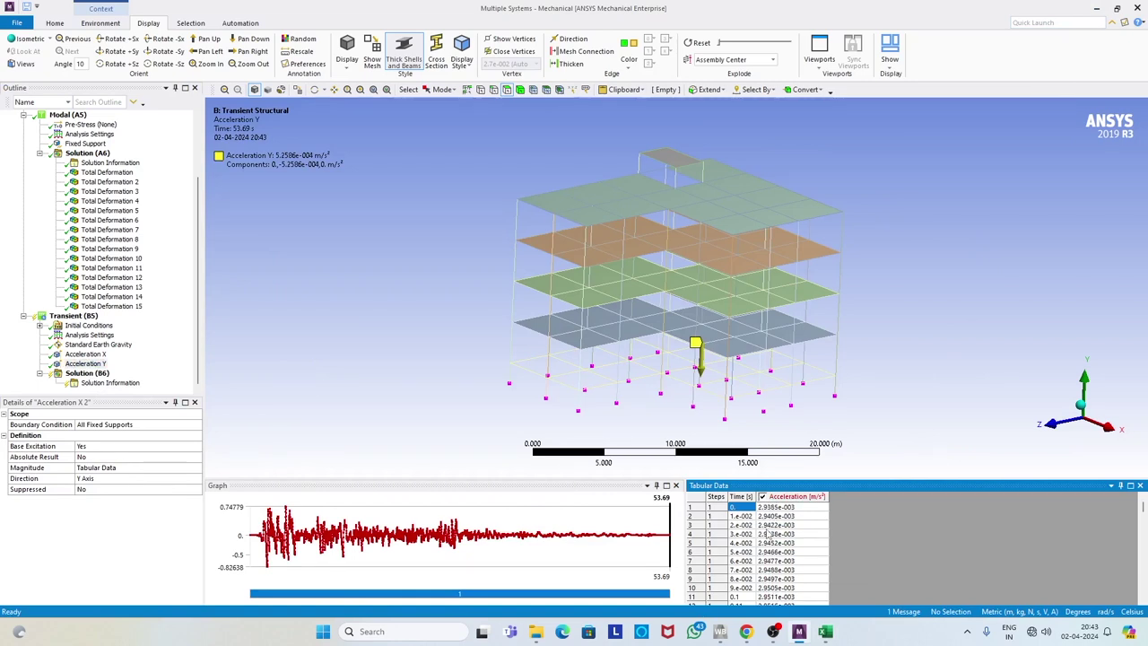
# Duplicate the Acceleration Y load and set the direction of the copy to Z Axis
pyautogui.click(100, 355)
pyautogui.click(99, 363)
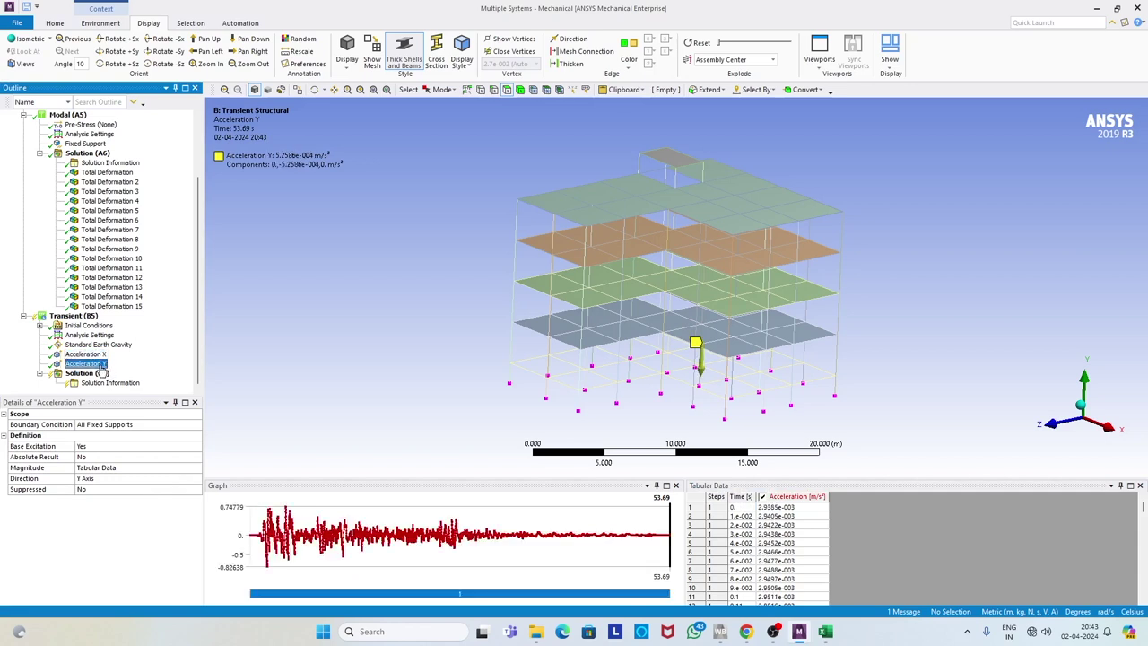
pyautogui.rightClick(101, 367)
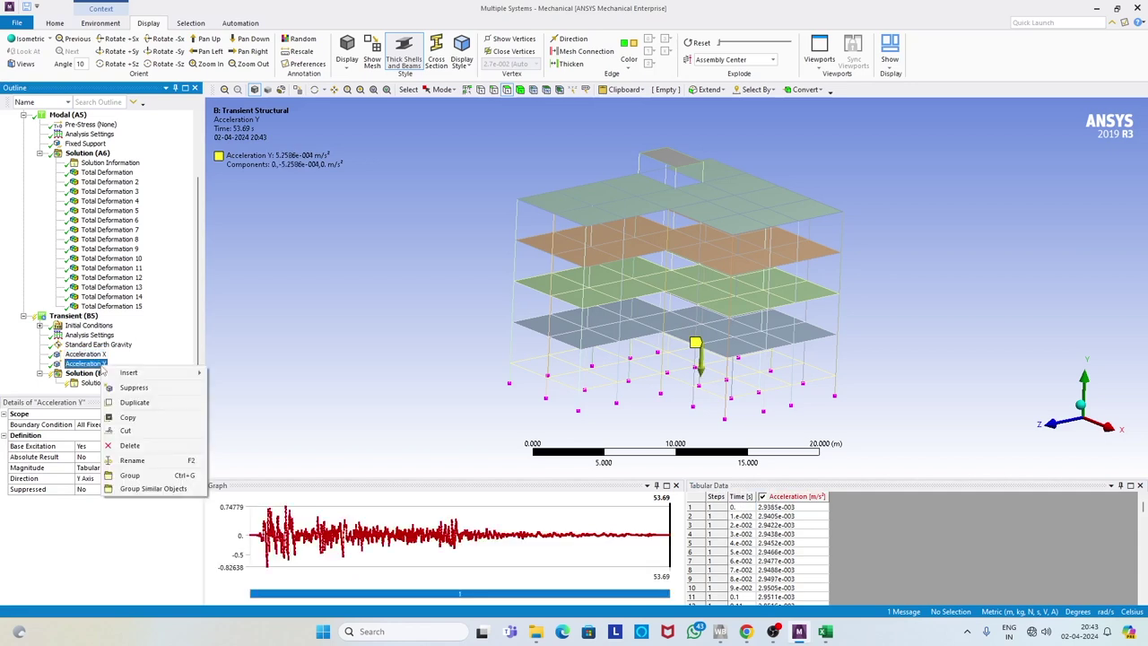
pyautogui.click(139, 404)
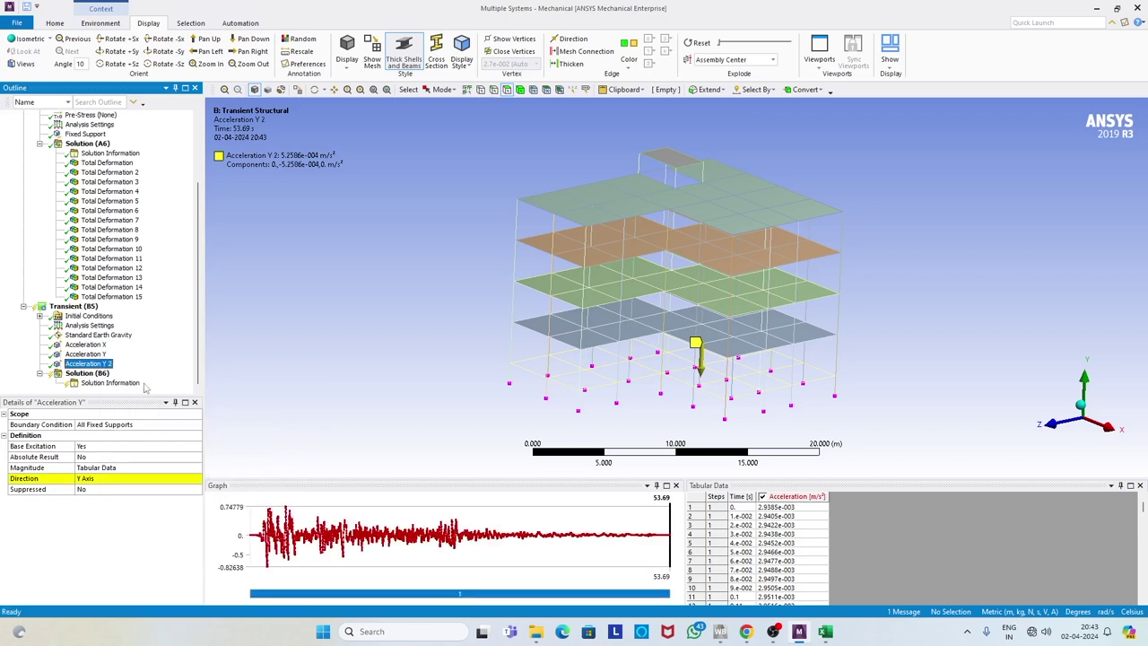
pyautogui.click(109, 365)
pyautogui.click(148, 479)
pyautogui.click(196, 480)
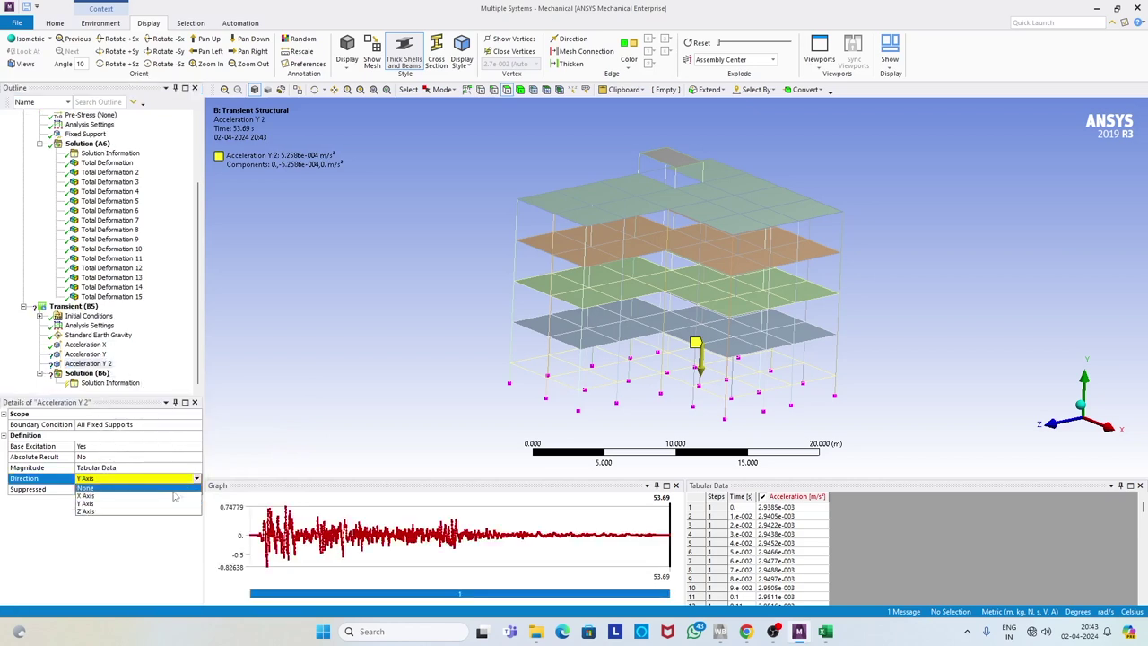
pyautogui.click(134, 510)
# Rename the duplicated acceleration load as Acceleration Z
pyautogui.click(99, 364)
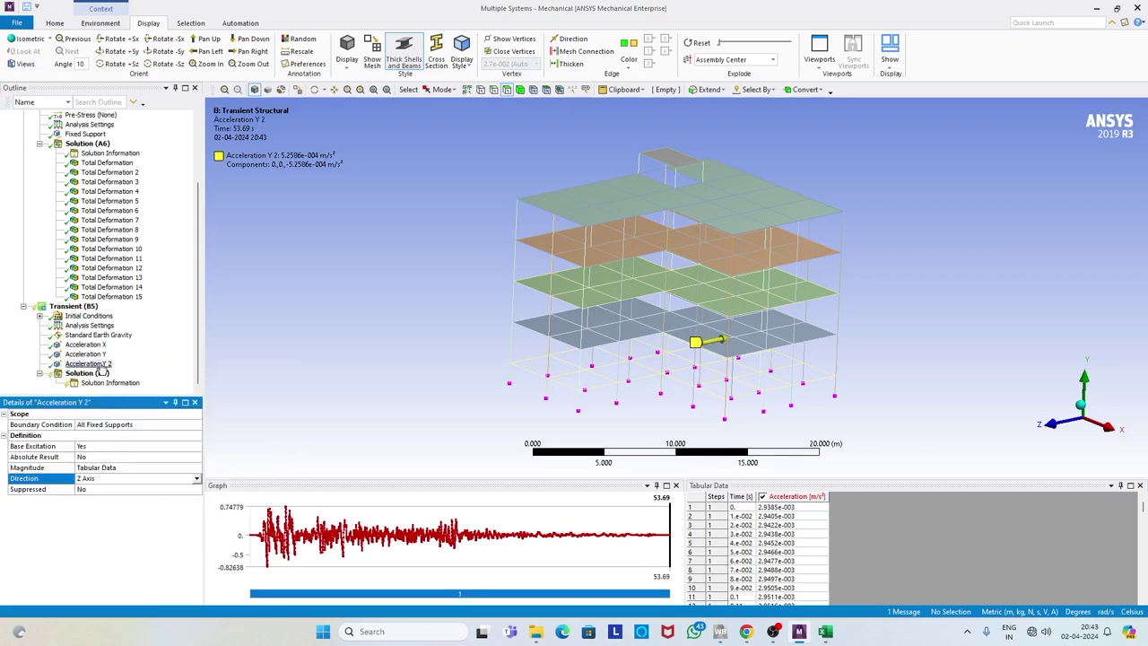
pyautogui.click(102, 366)
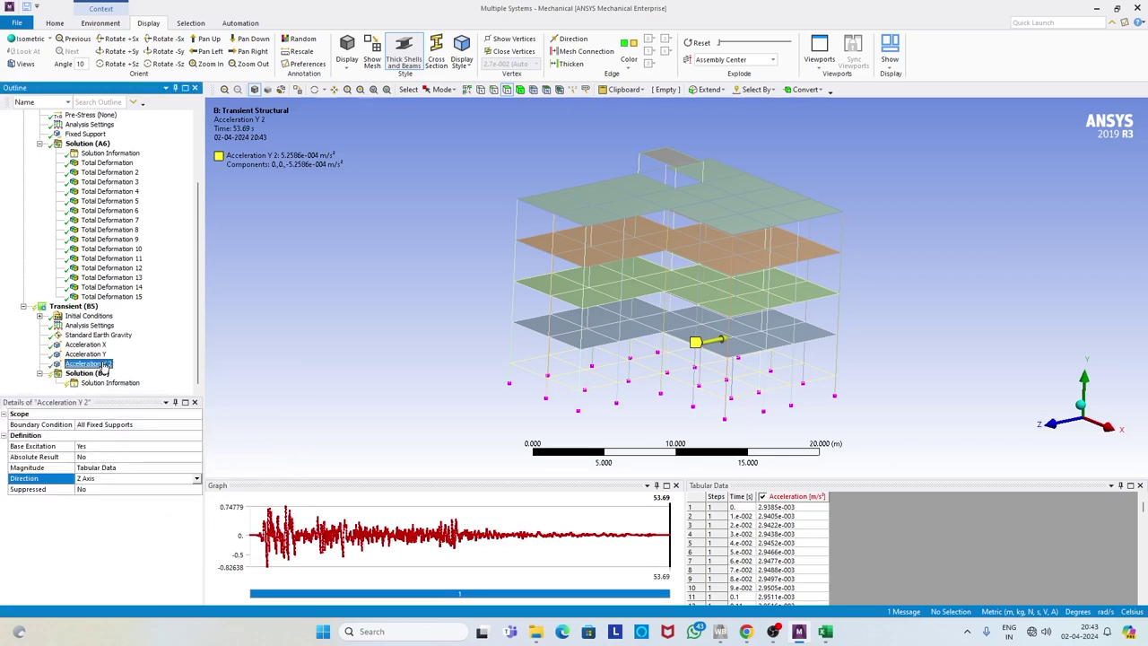
pyautogui.click(104, 367)
pyautogui.press('End')
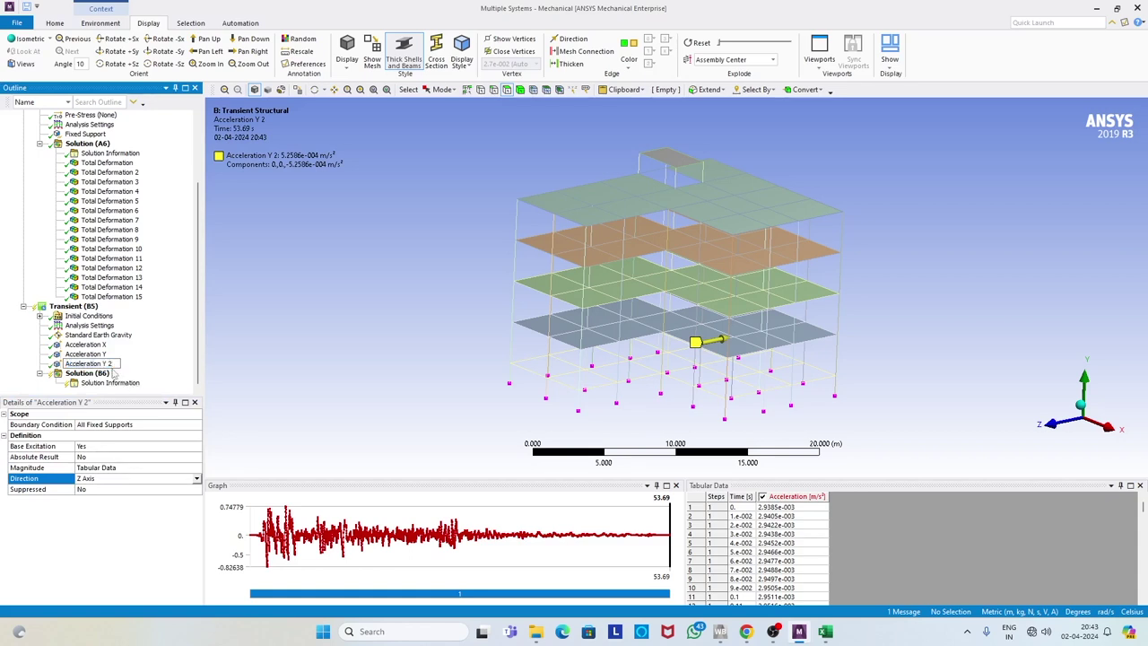
pyautogui.write('Z')
pyautogui.press('Return')
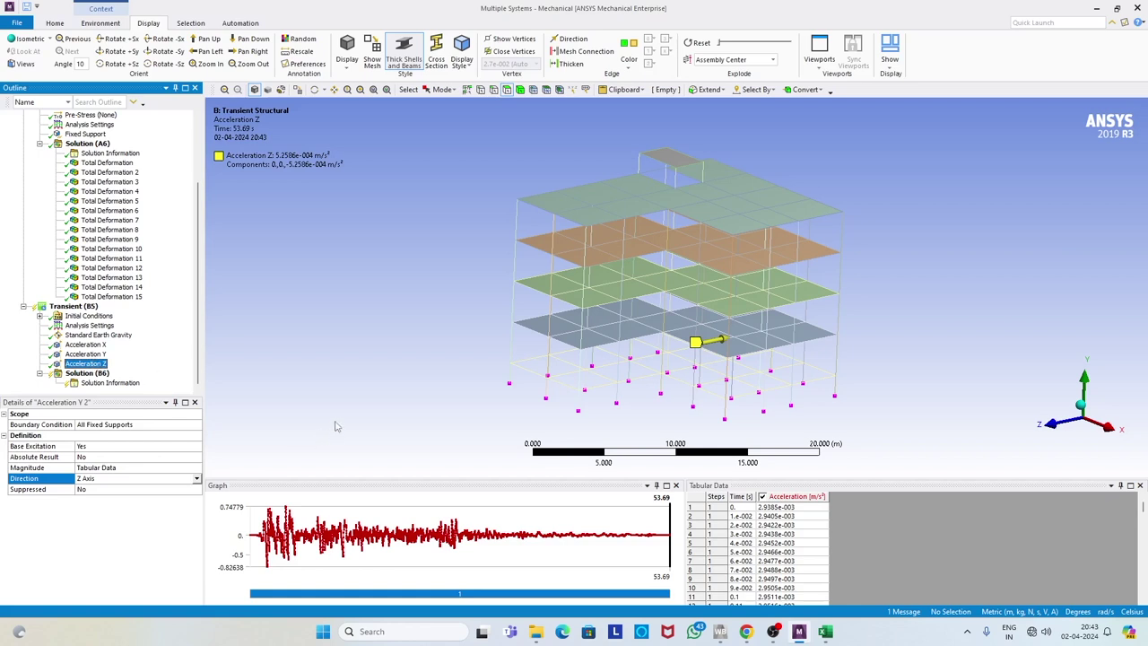
# Switch to the Ground_Motions workbook in Excel and copy the t and a_z data, cells J5 to K5374
pyautogui.click(806, 561)
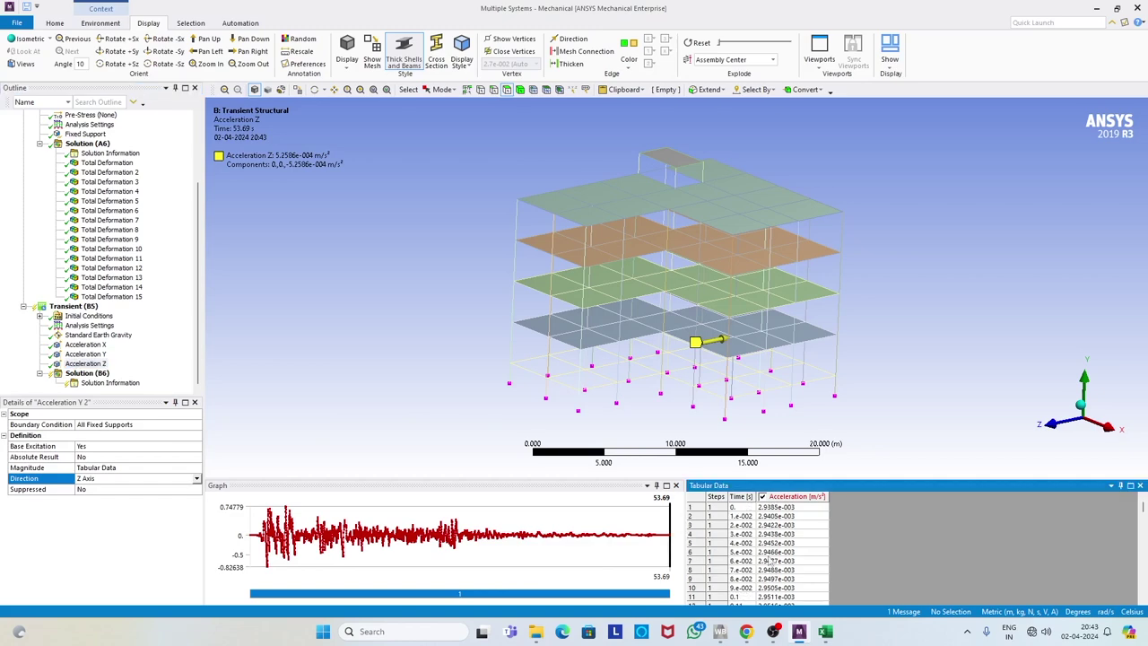
pyautogui.click(825, 631)
pyautogui.scroll(20, 481, 370)
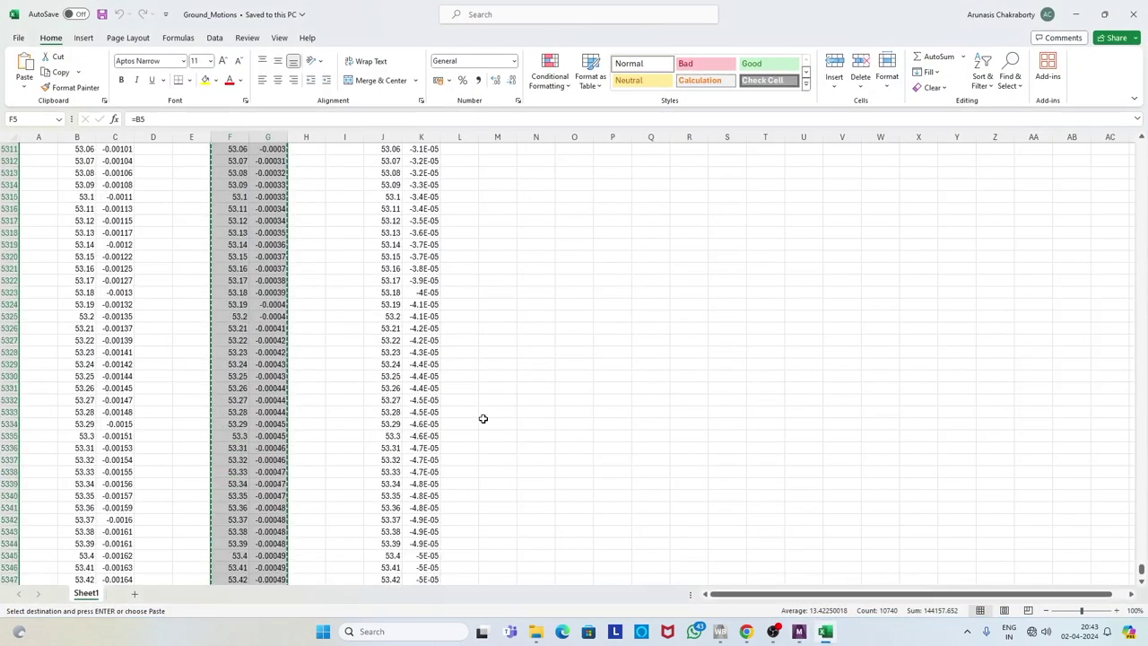
pyautogui.moveTo(1140, 561); pyautogui.dragTo(1105, 136)
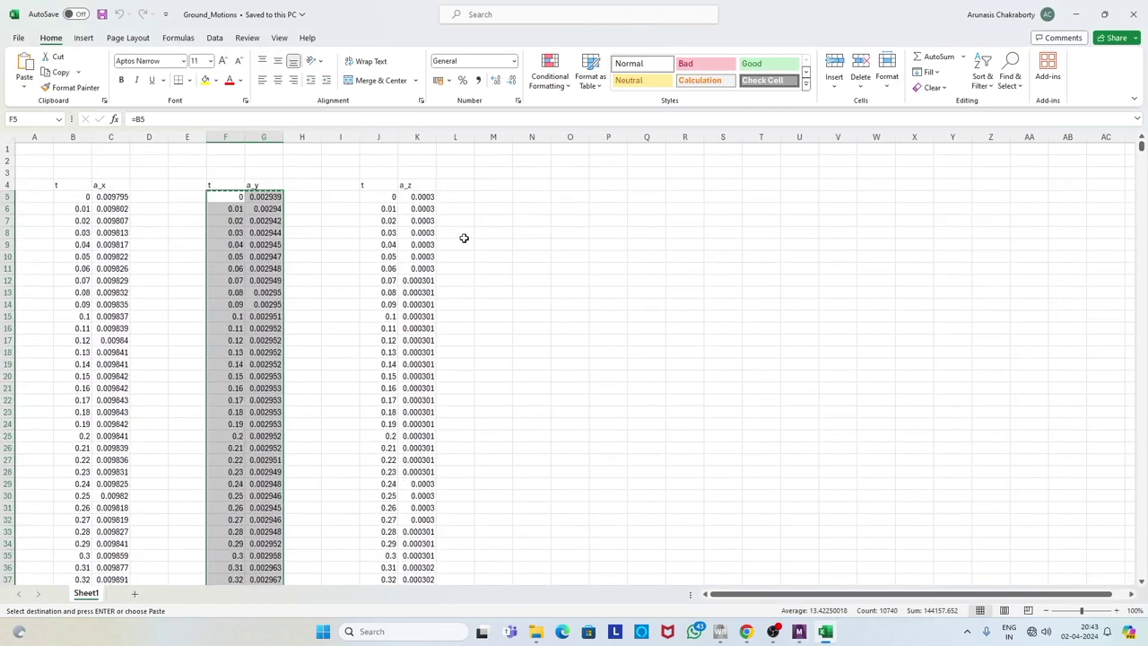
pyautogui.click(389, 195)
pyautogui.click(475, 223)
pyautogui.moveTo(391, 199); pyautogui.dragTo(408, 195)
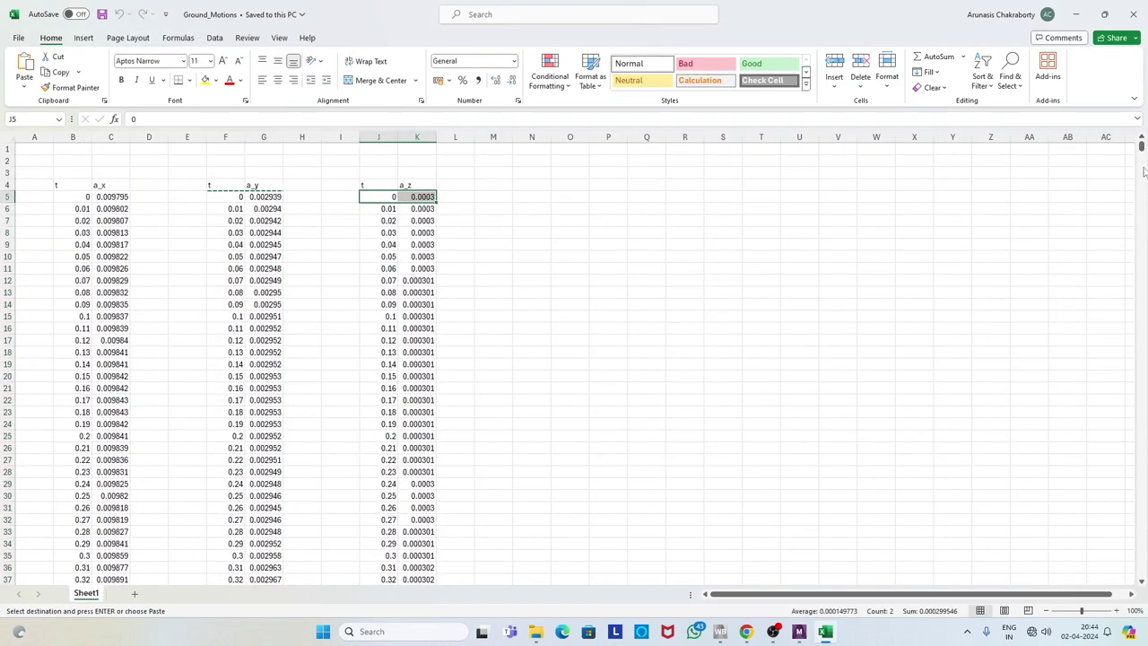
pyautogui.moveTo(1140, 145); pyautogui.dragTo(1133, 589)
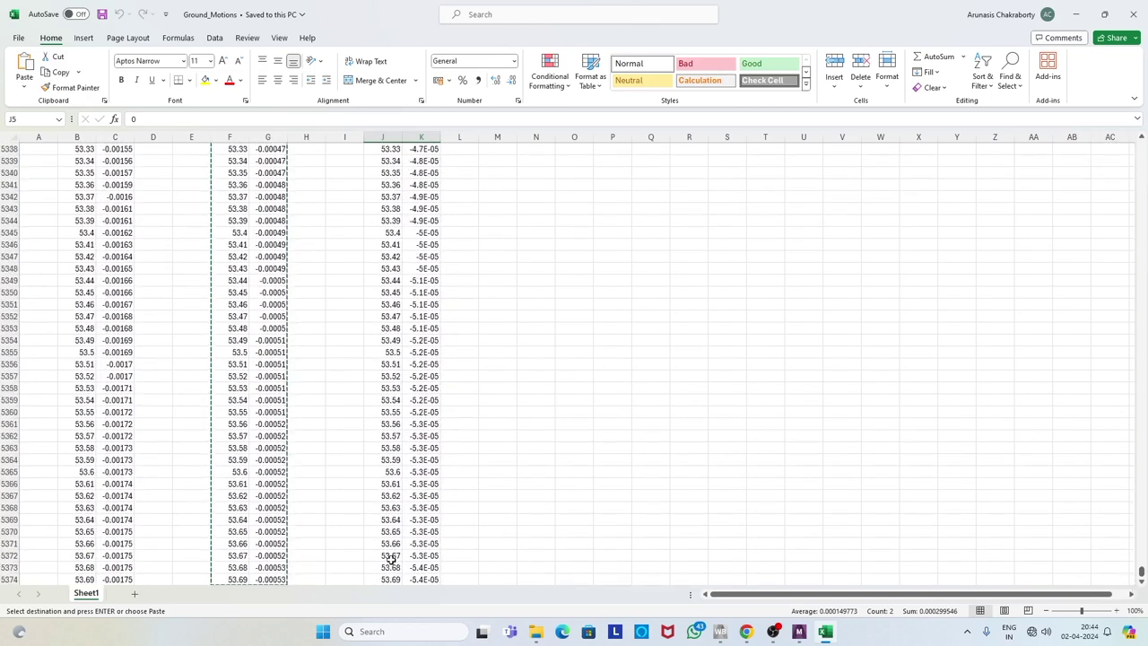
pyautogui.scroll(-3, 385, 500)
pyautogui.keyDown('shift'); pyautogui.moveTo(382, 473); pyautogui.dragTo(425, 477); pyautogui.keyUp('shift')
pyautogui.hotkey('ctrl', 'c')
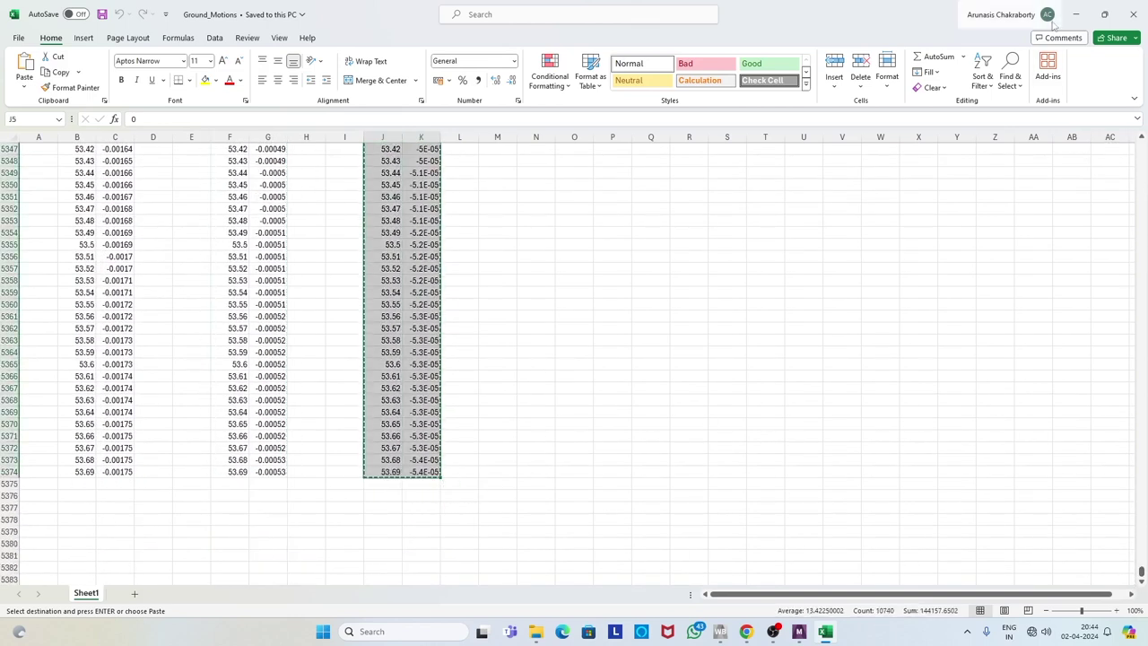
# Return to Mechanical and paste the copied t and a_z data into the Acceleration Z table, starting at the first time cell
pyautogui.hotkey('alt', 'Tab')
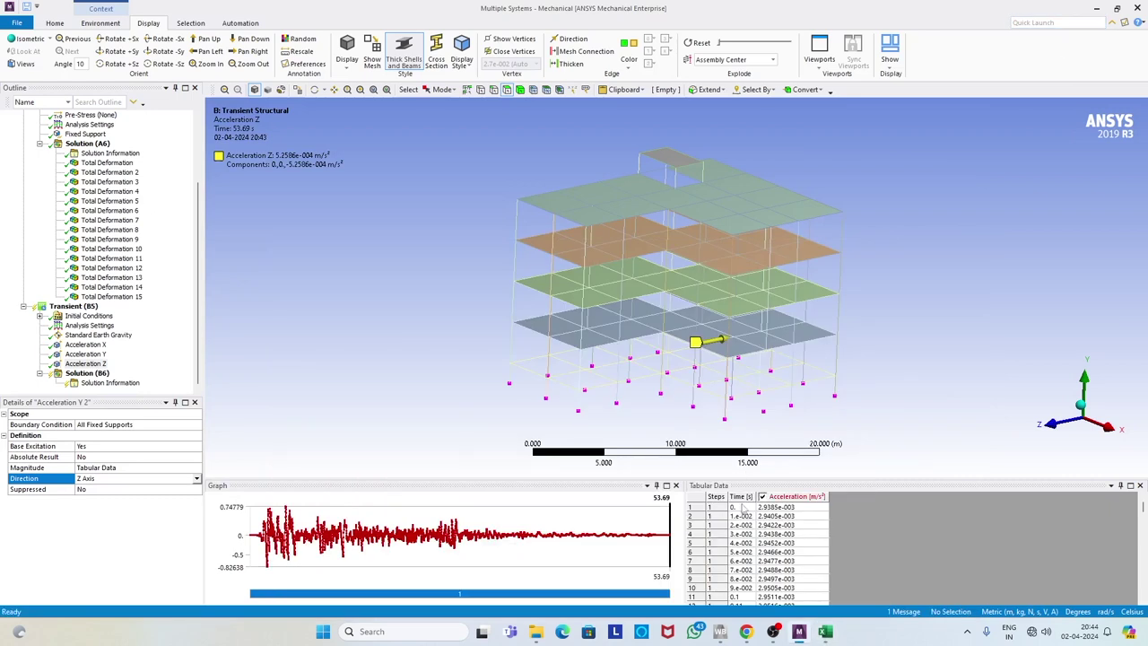
pyautogui.click(743, 509)
pyautogui.rightClick(743, 508)
pyautogui.click(771, 524)
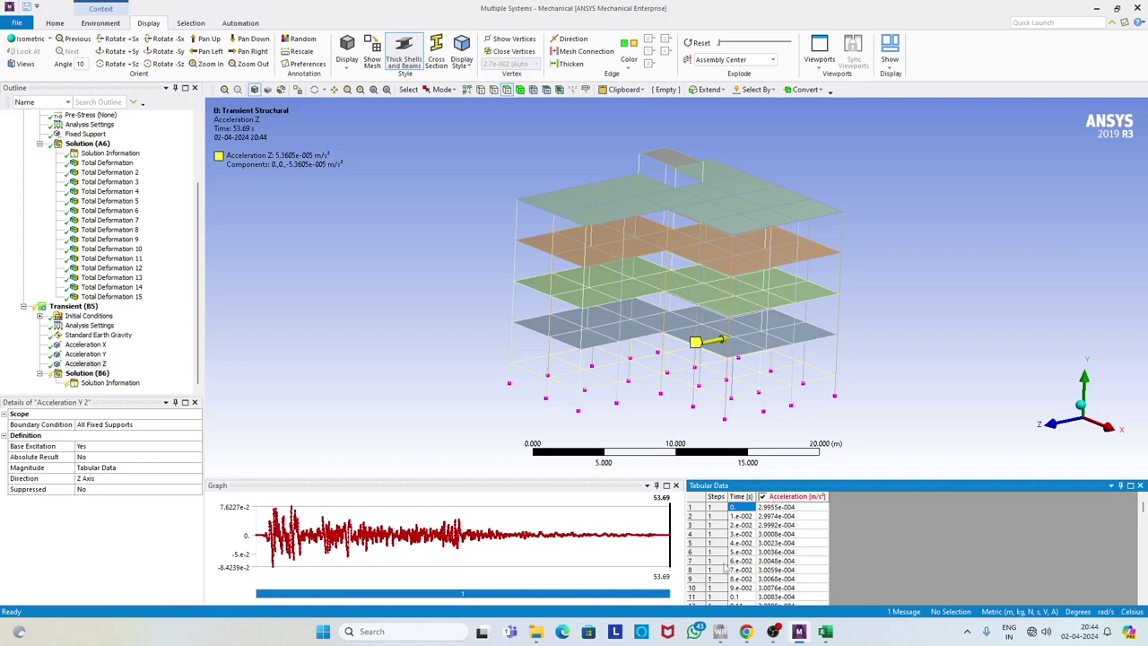
# Set the damping ratio to 0.05 in the Damping Controls of the transient Analysis Settings
pyautogui.click(81, 373)
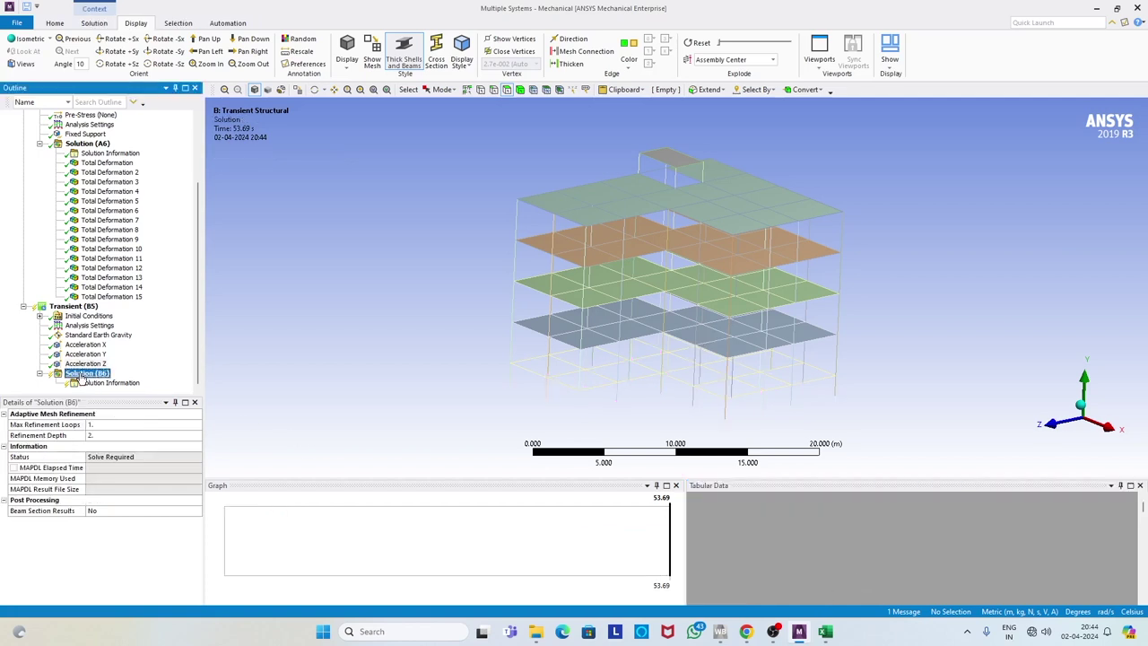
pyautogui.rightClick(81, 374)
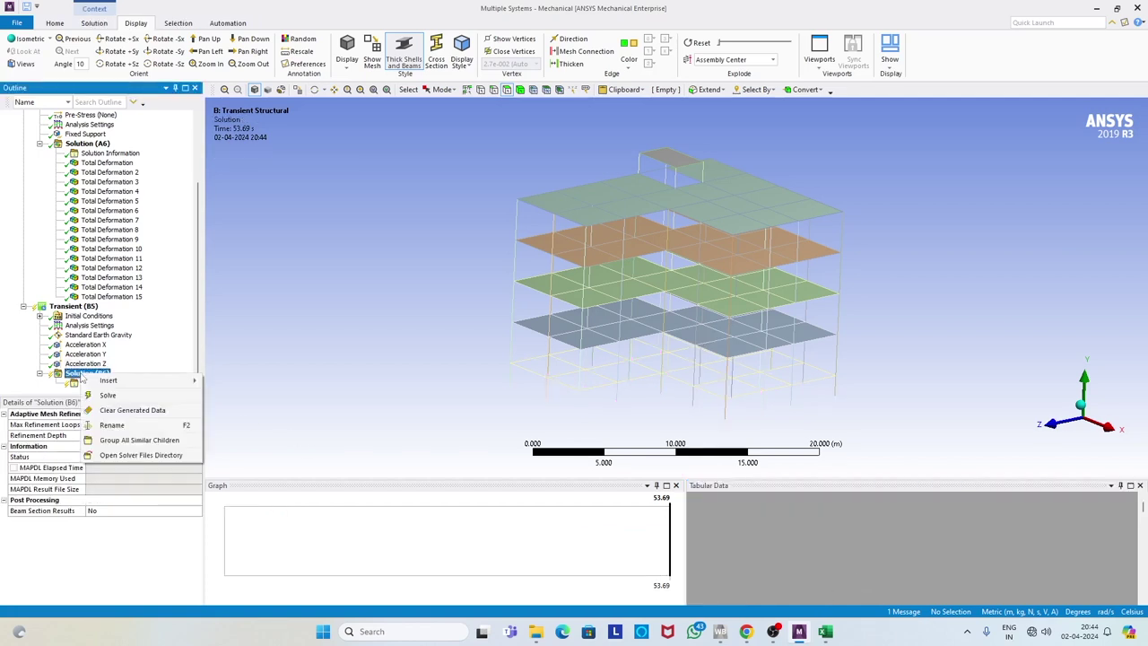
pyautogui.click(89, 334)
pyautogui.click(90, 335)
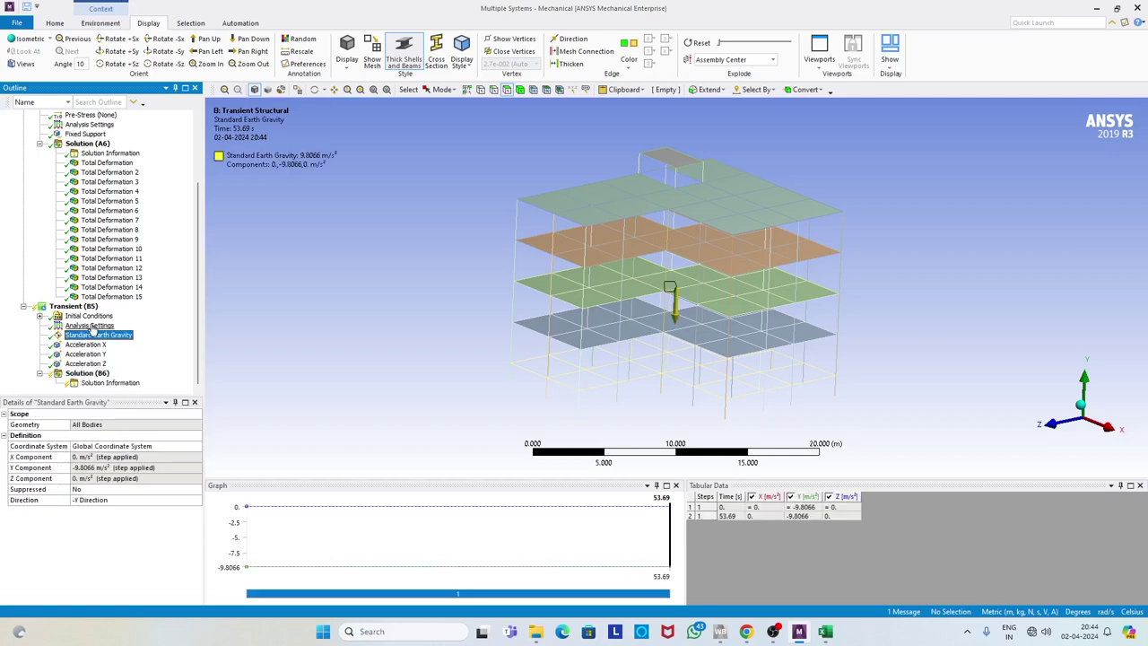
pyautogui.click(91, 325)
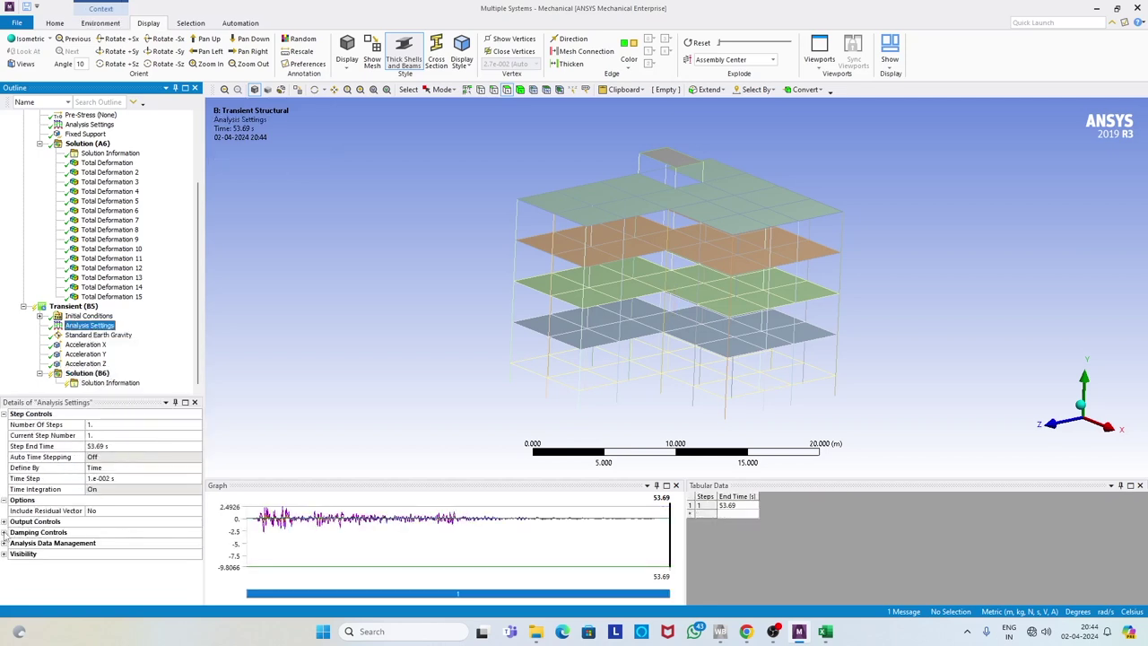
pyautogui.click(5, 533)
pyautogui.scroll(-1, 94, 532)
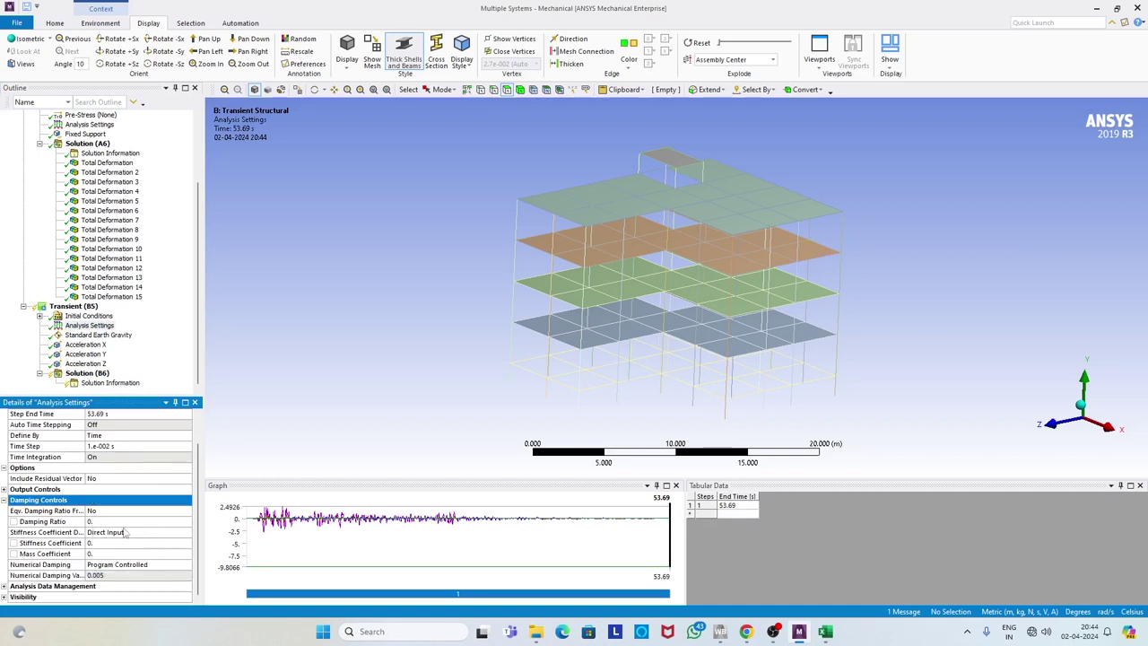
pyautogui.click(111, 575)
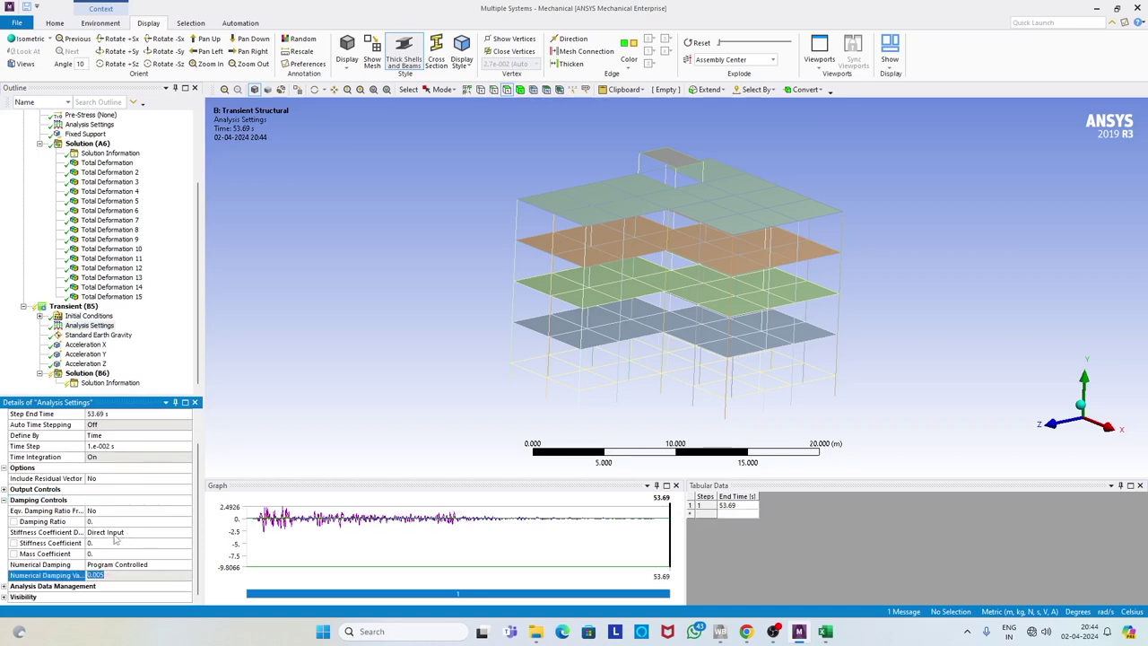
pyautogui.click(4, 490)
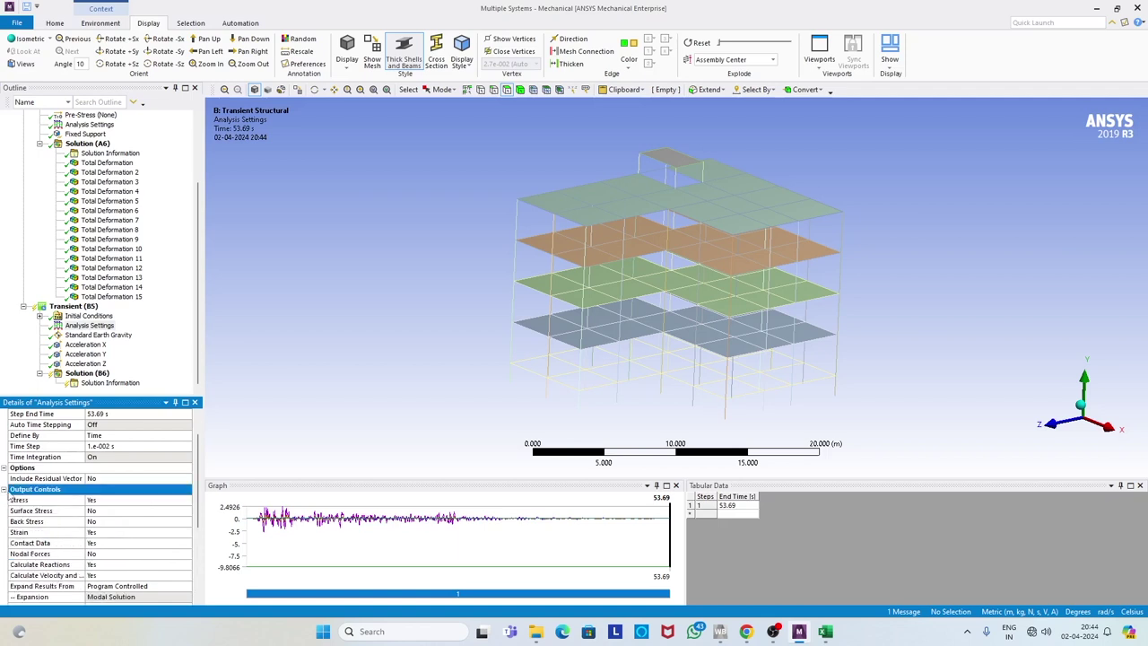
pyautogui.click(4, 490)
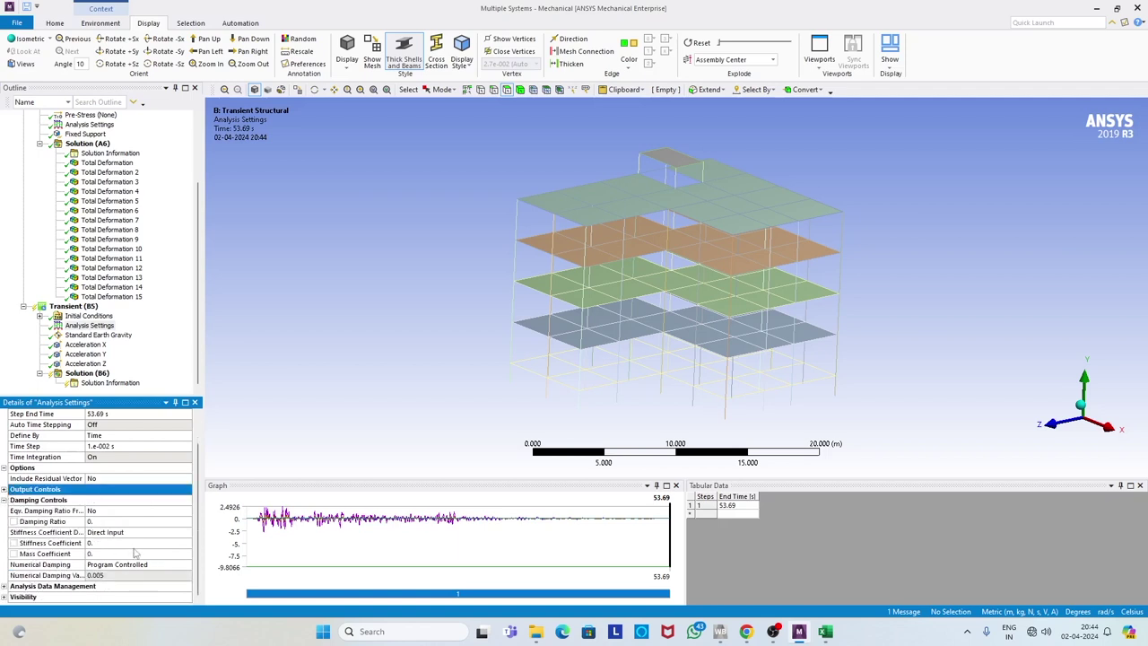
pyautogui.click(107, 521)
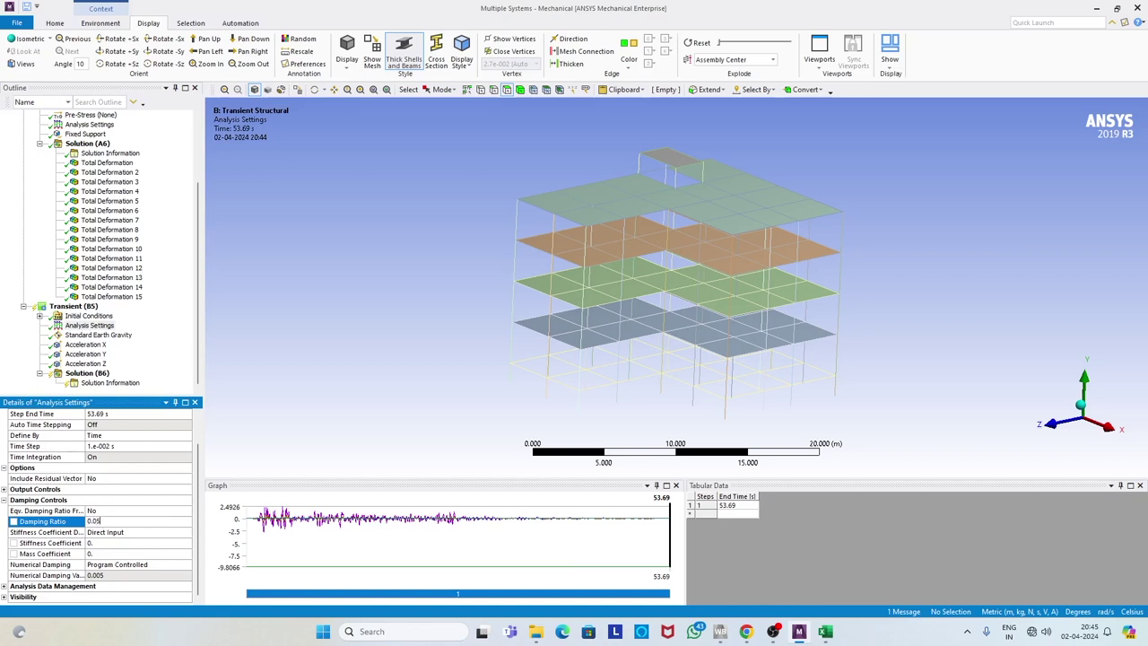
pyautogui.press('Return')
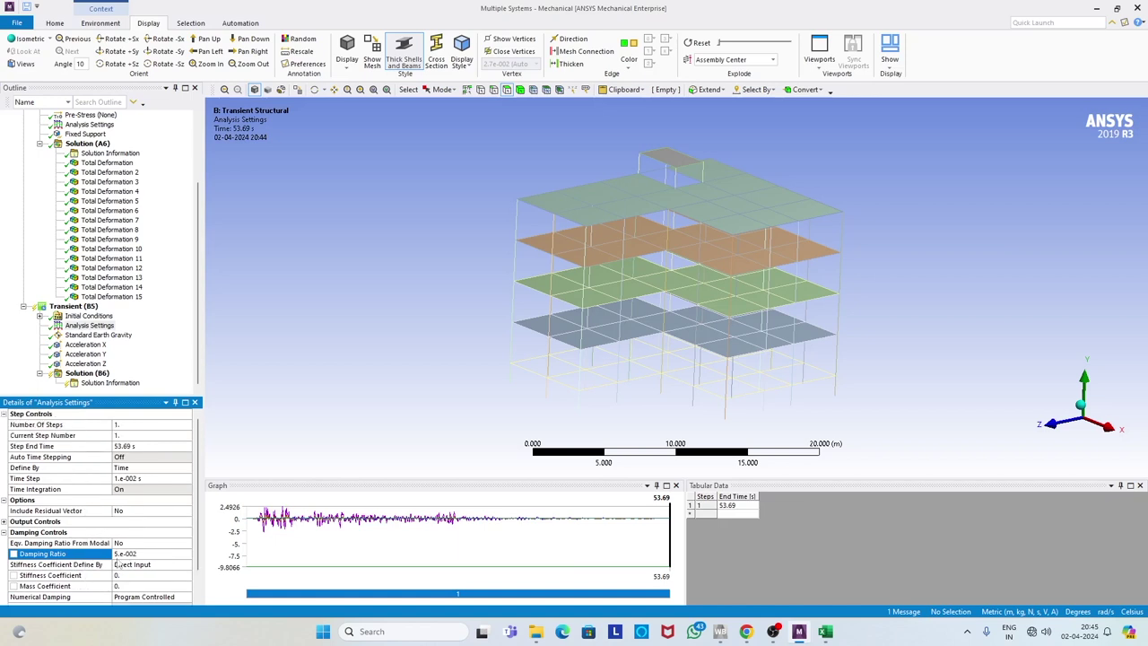
pyautogui.scroll(-1, 119, 570)
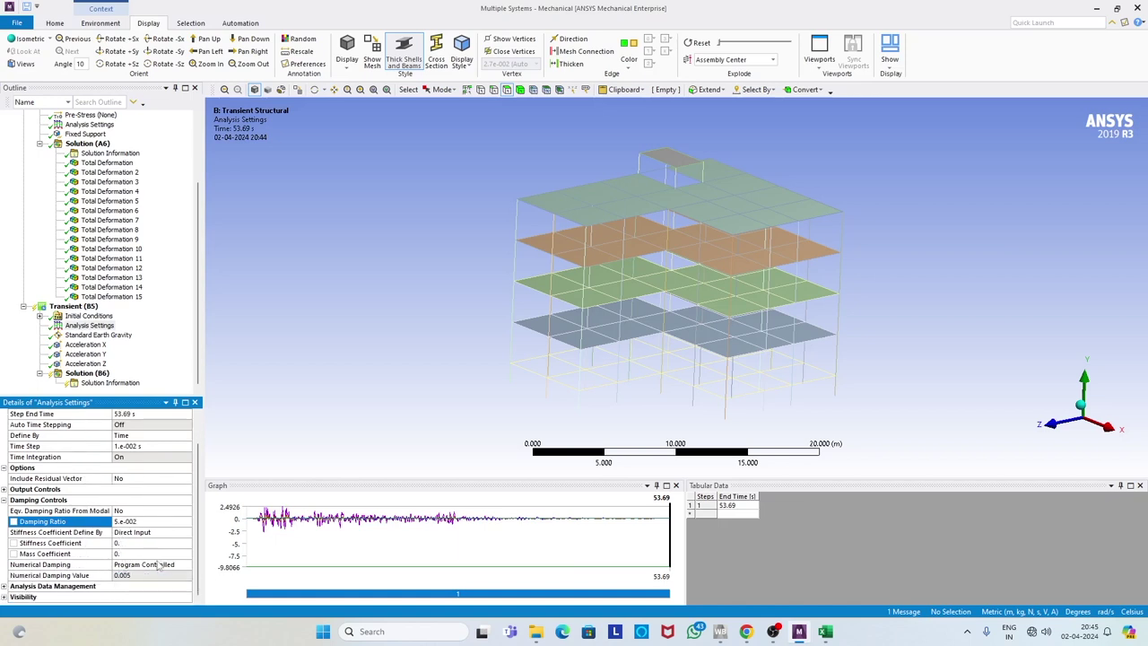
pyautogui.click(4, 500)
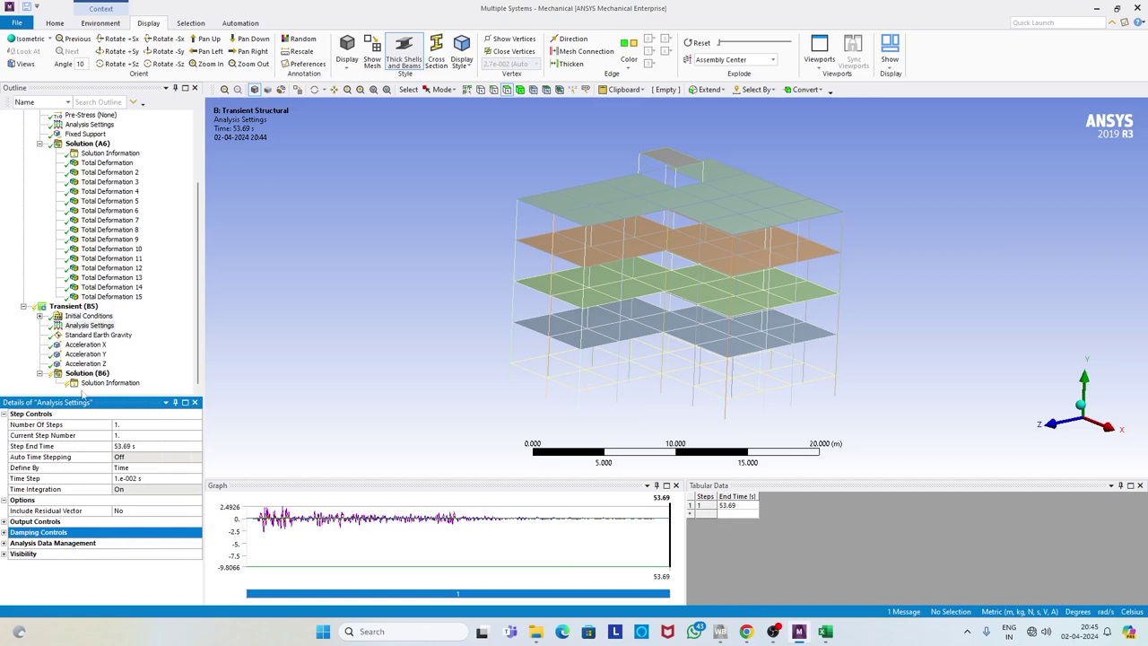
# Insert a Total Deformation result under the transient Solution (B6)
pyautogui.click(96, 376)
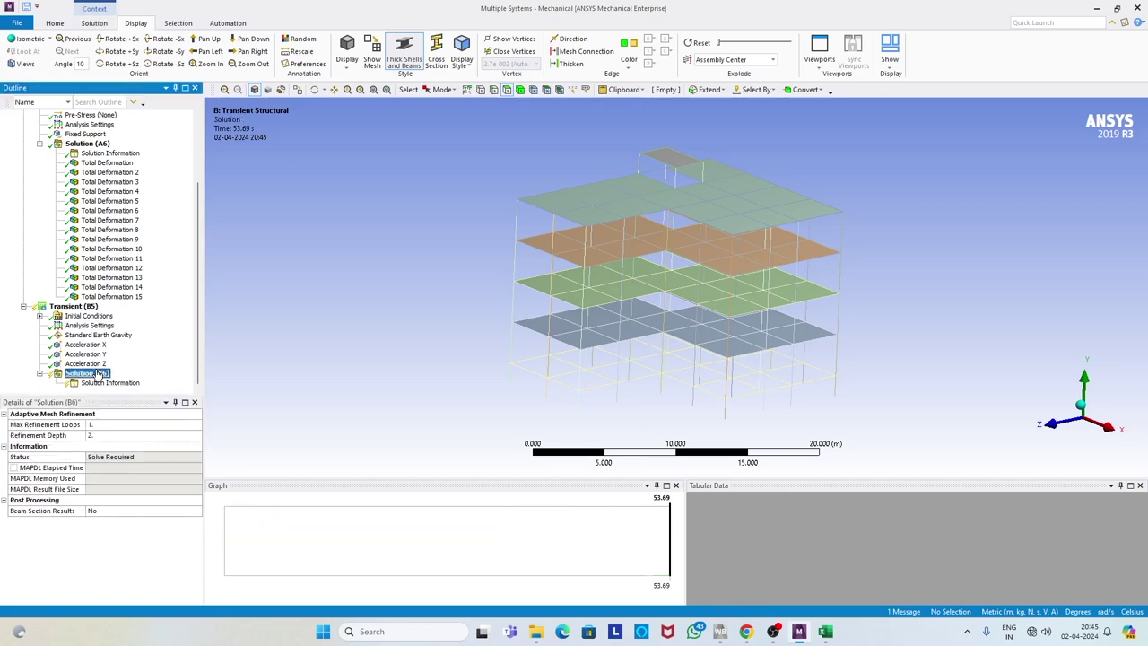
pyautogui.rightClick(97, 376)
pyautogui.moveTo(150, 379)
pyautogui.moveTo(278, 380)
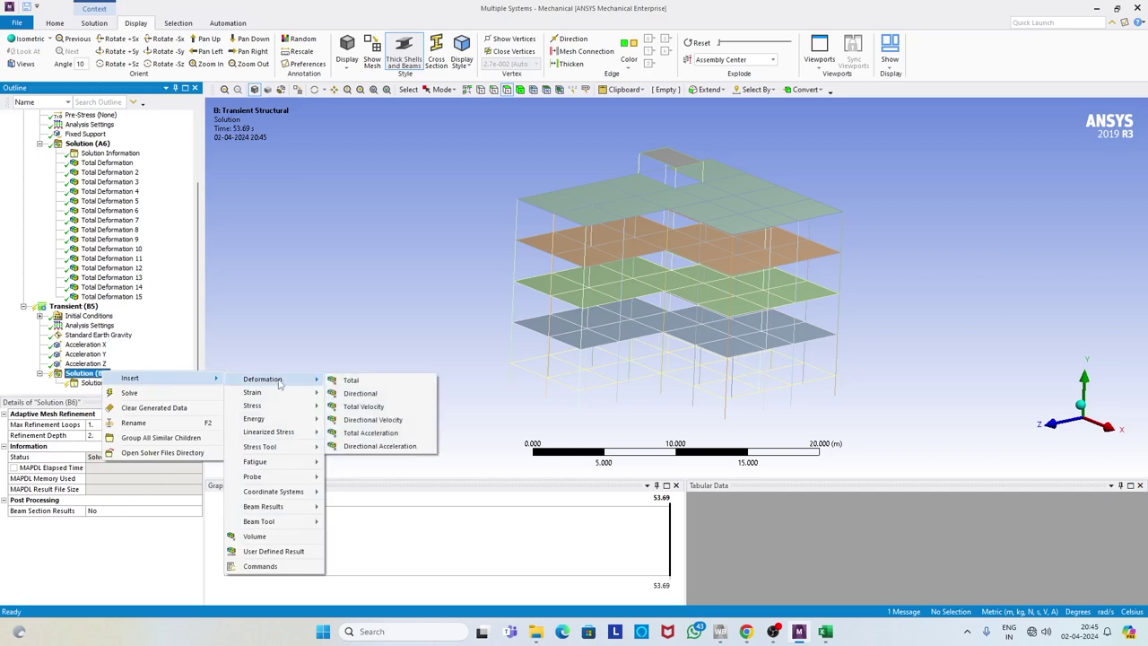
pyautogui.click(348, 381)
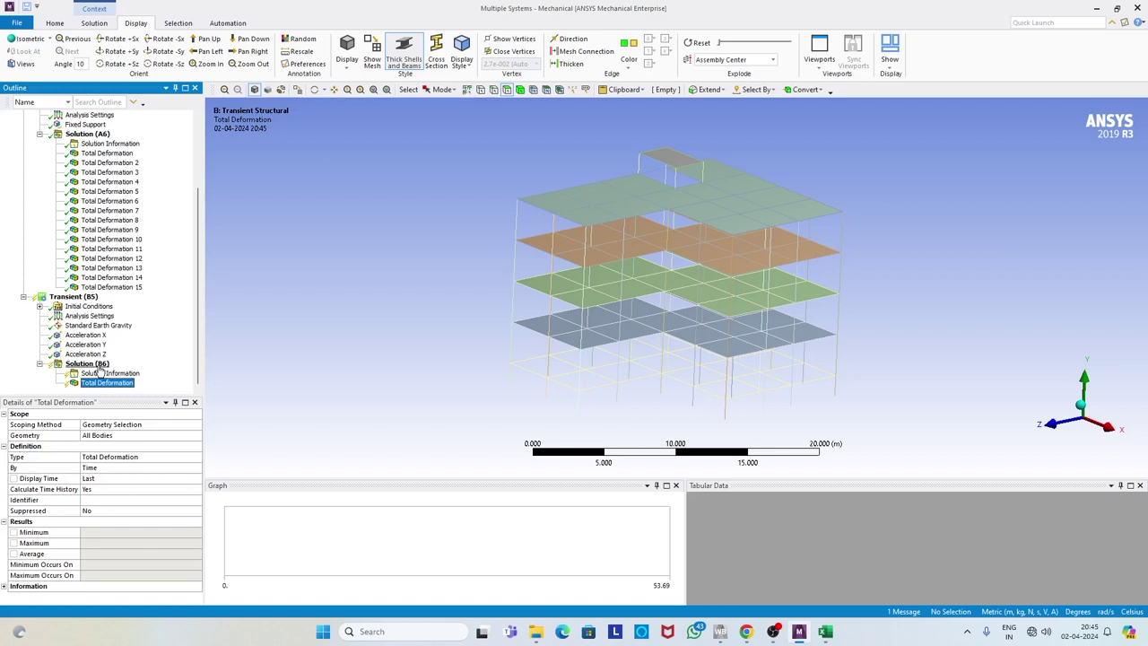
# Add a second Total Deformation result to the transient Solution (B6)
pyautogui.click(98, 366)
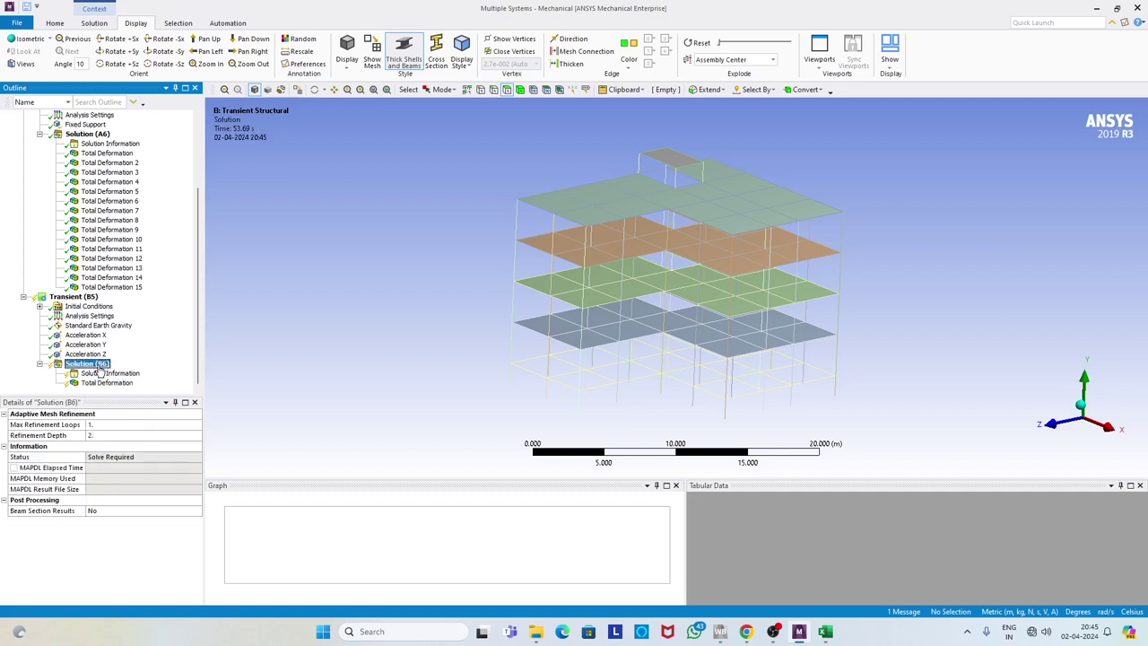
pyautogui.rightClick(98, 369)
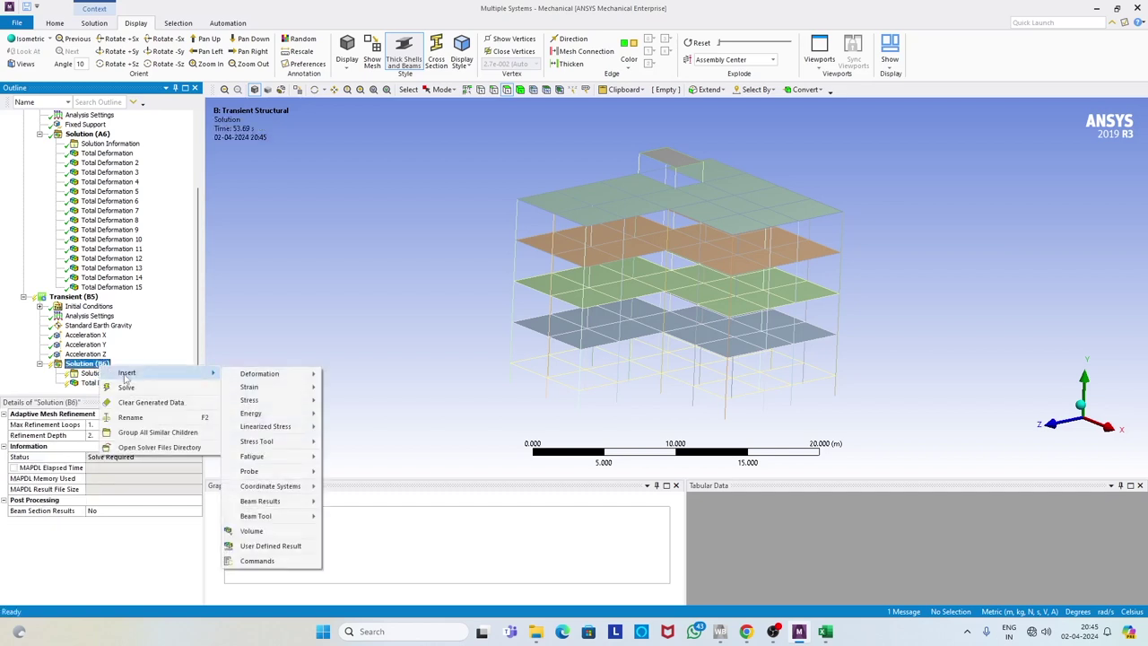
pyautogui.moveTo(260, 375)
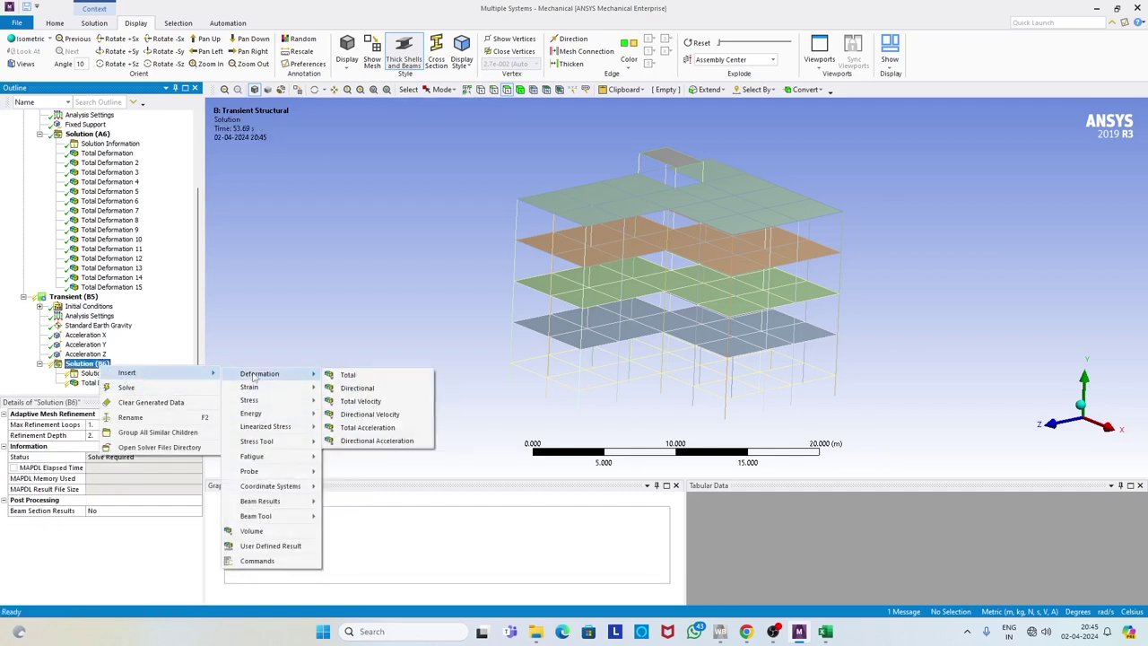
pyautogui.click(352, 378)
pyautogui.click(135, 384)
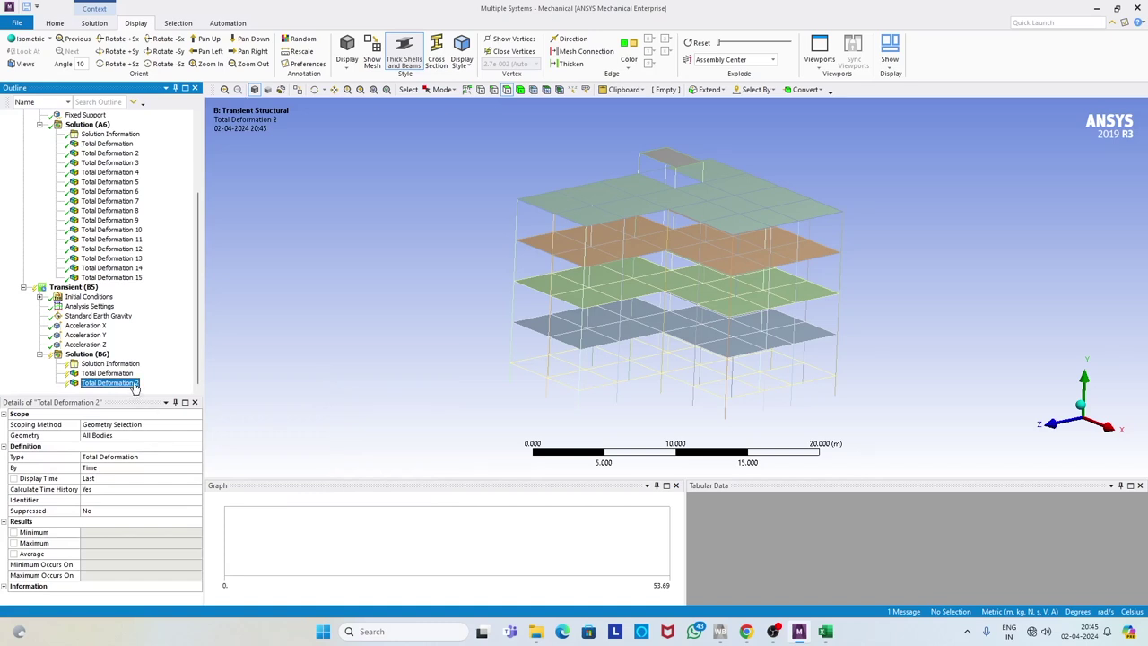
pyautogui.click(180, 381)
# Show the mesh and scope Total Deformation 2 to the main roof's corner node, ID 1038 at (14.5, 13.5, 0) m
pyautogui.moveTo(599, 211); pyautogui.dragTo(573, 204)
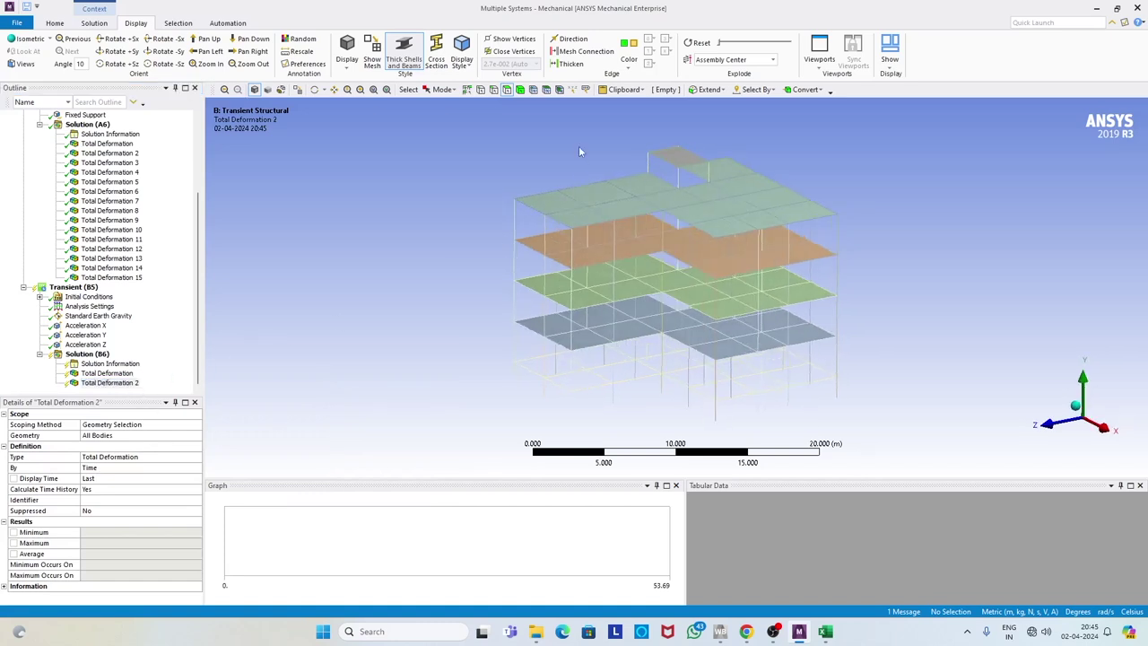
pyautogui.click(533, 89)
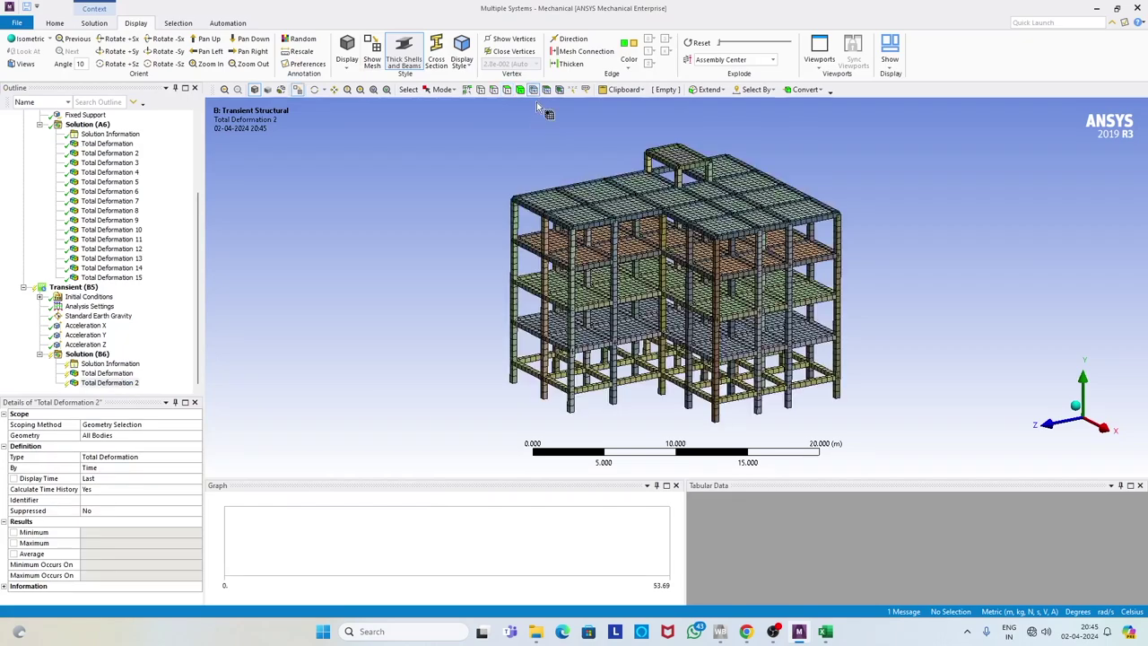
pyautogui.scroll(5, 839, 211)
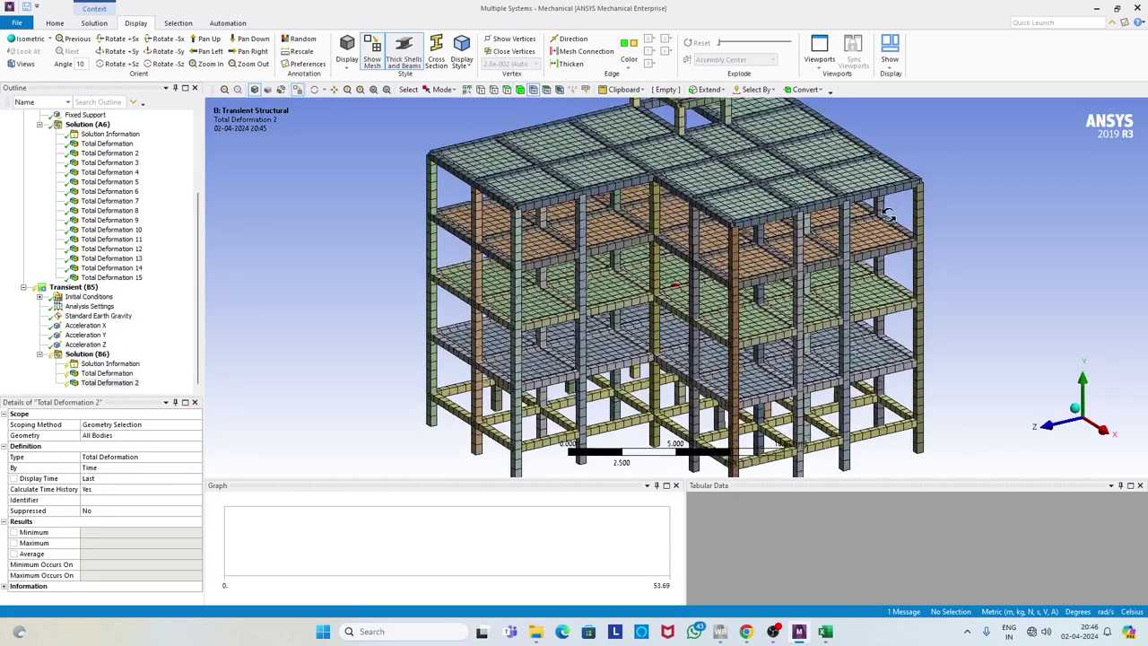
pyautogui.scroll(3, 912, 208)
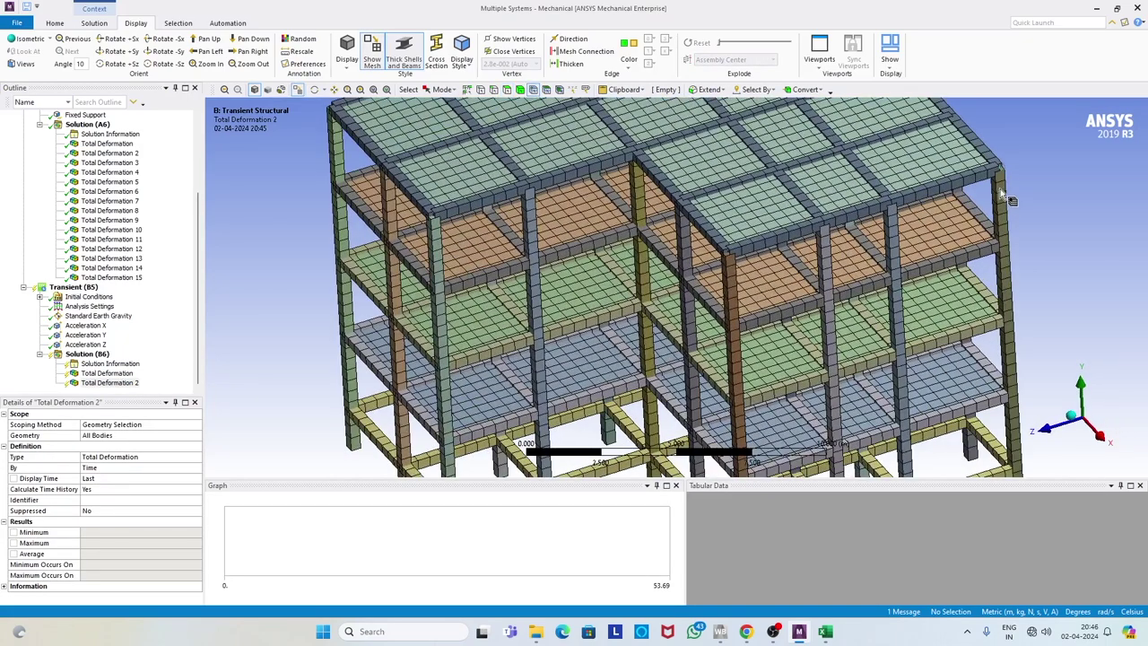
pyautogui.click(1000, 164)
pyautogui.moveTo(1000, 164); pyautogui.dragTo(1022, 234, button='middle')
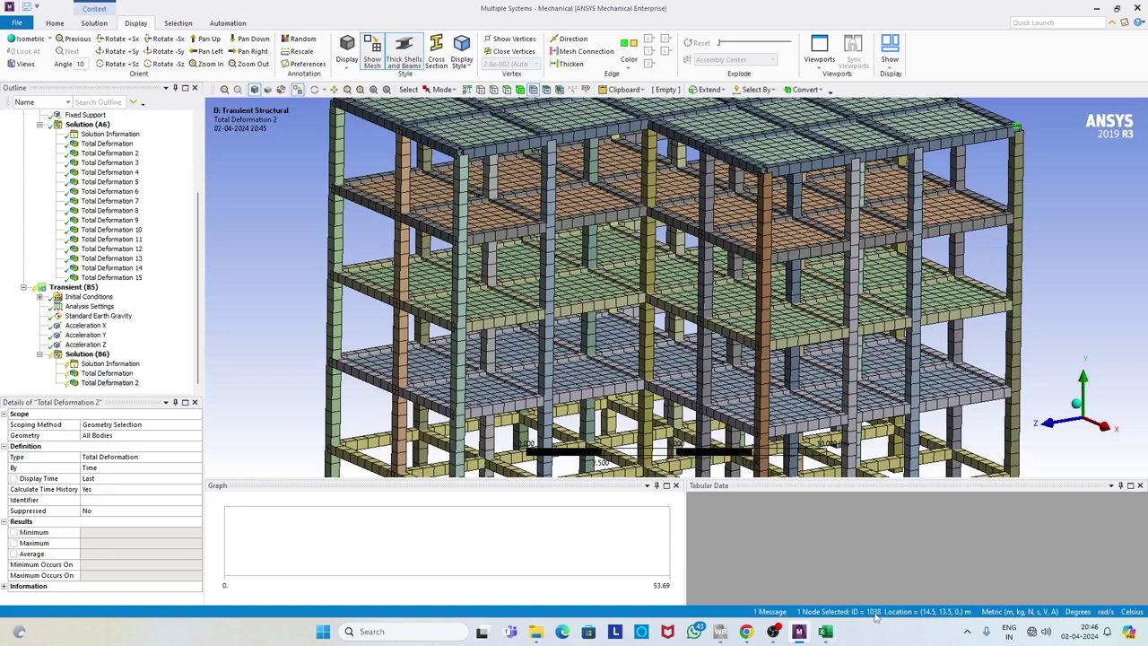
pyautogui.click(104, 436)
pyautogui.click(104, 436)
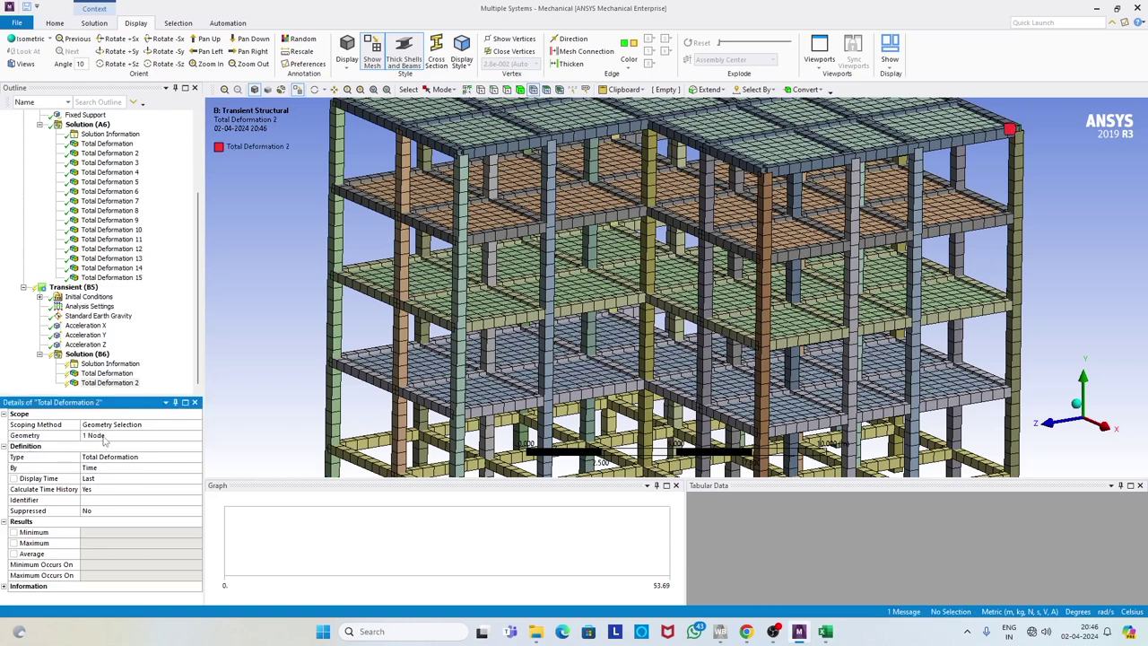
pyautogui.scroll(-3, 354, 349)
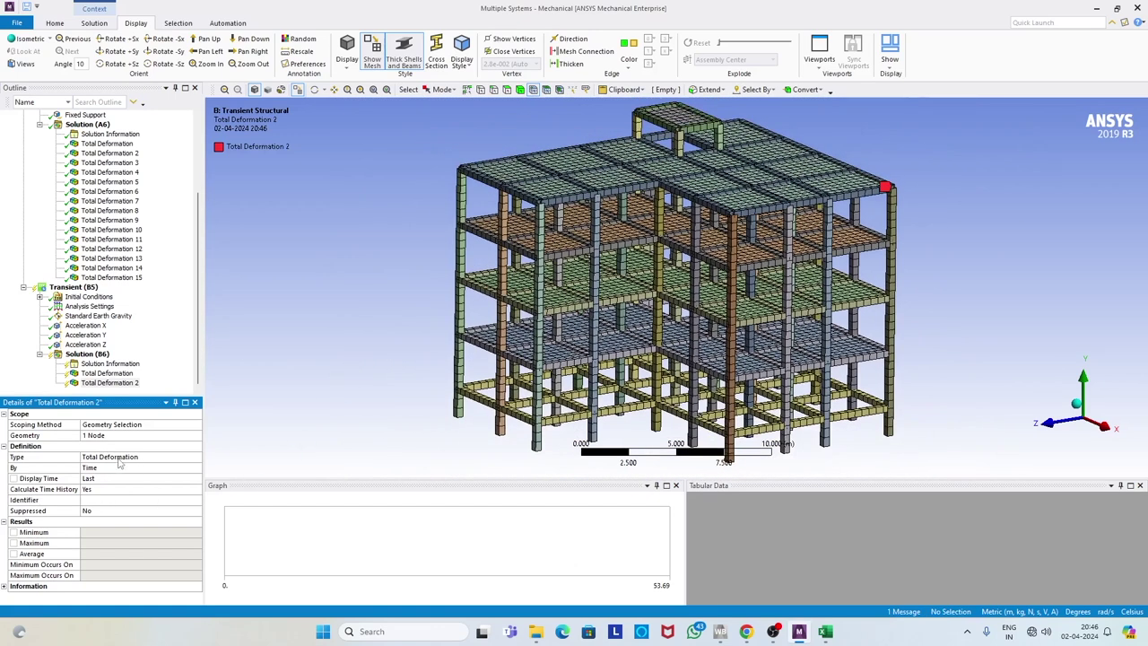
# Rename the node-scoped total deformation result as Total Deformation p1
pyautogui.click(133, 386)
pyautogui.click(132, 384)
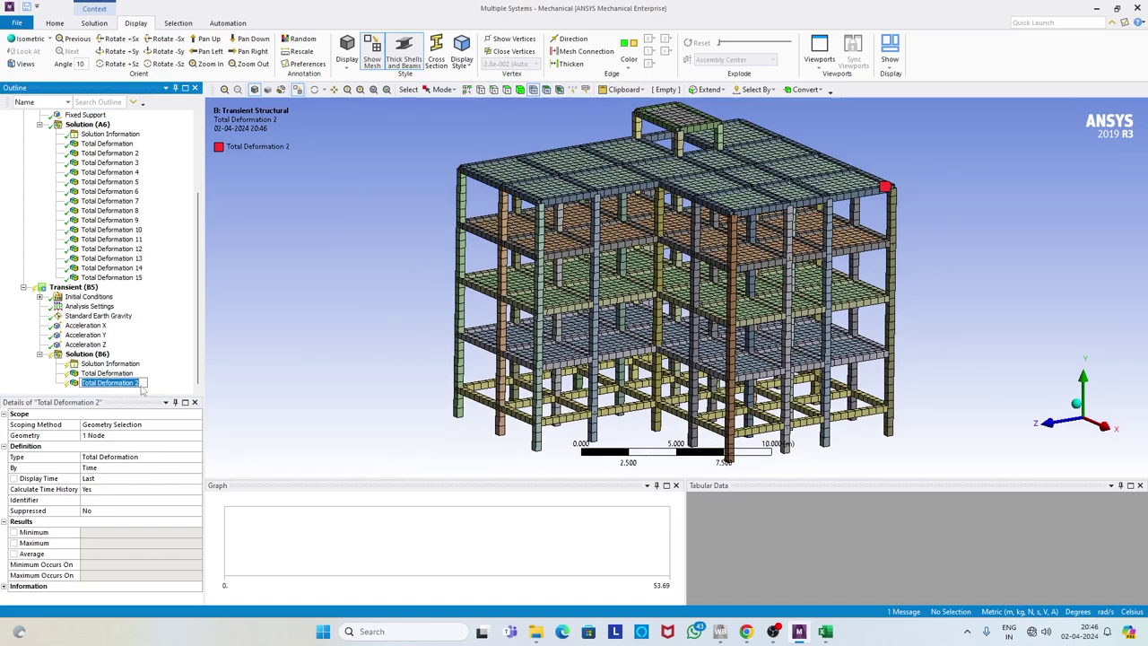
pyautogui.press('Return')
pyautogui.press('Return')
# Insert a Directional Deformation result under the transient Solution (B6)
pyautogui.click(88, 354)
pyautogui.rightClick(88, 356)
pyautogui.moveTo(117, 362)
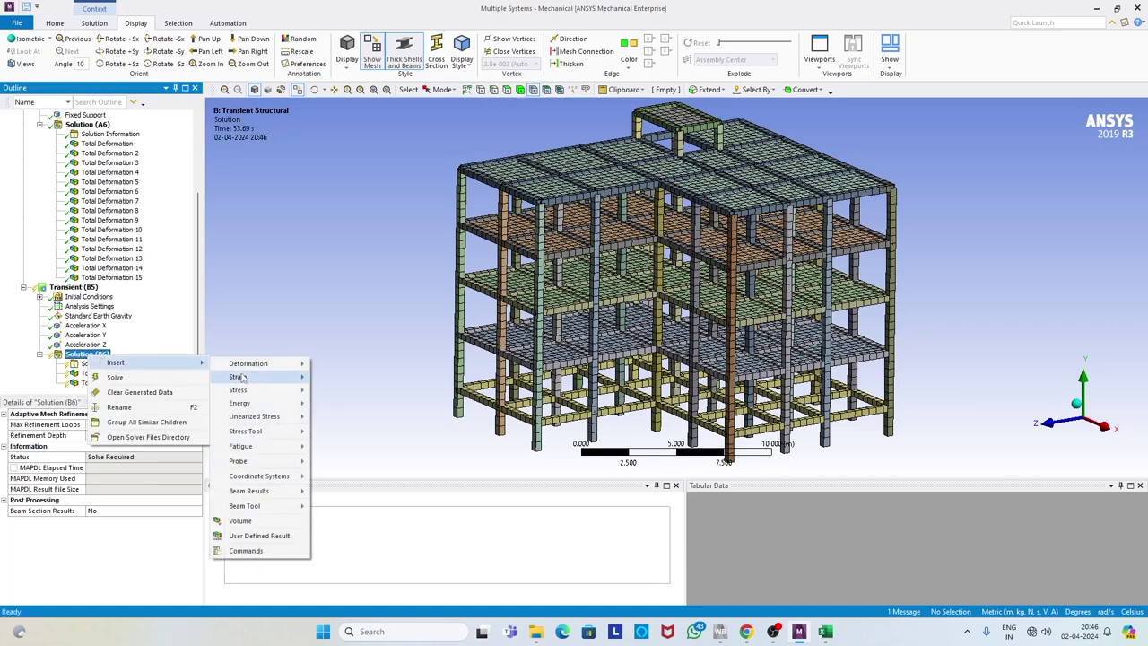
pyautogui.moveTo(255, 364)
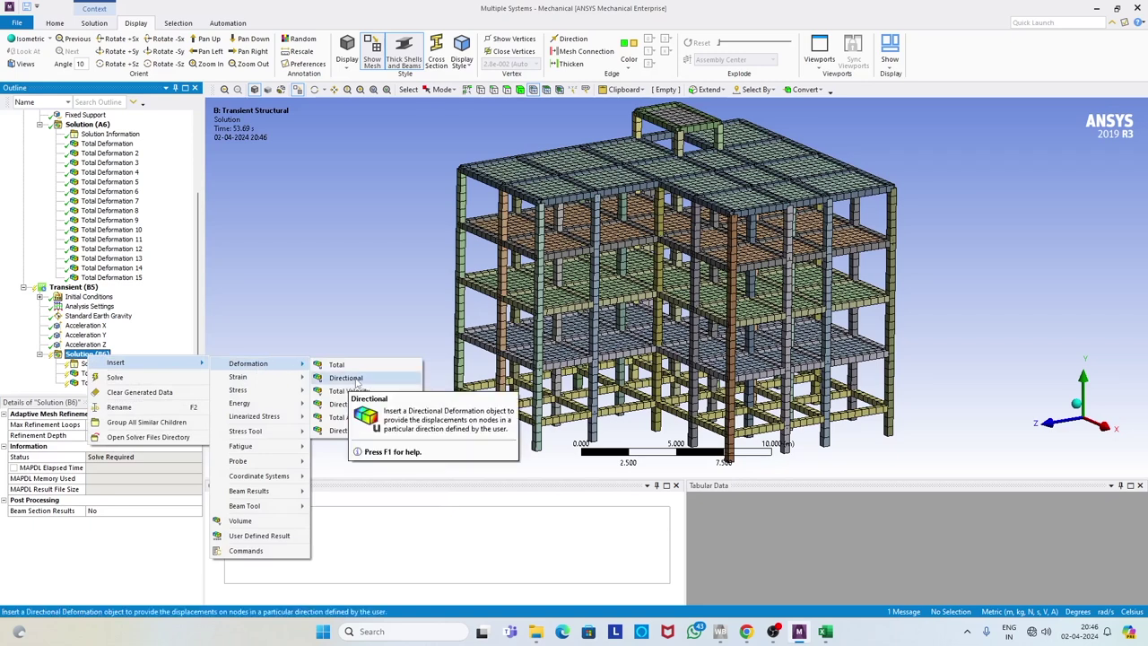
pyautogui.click(360, 380)
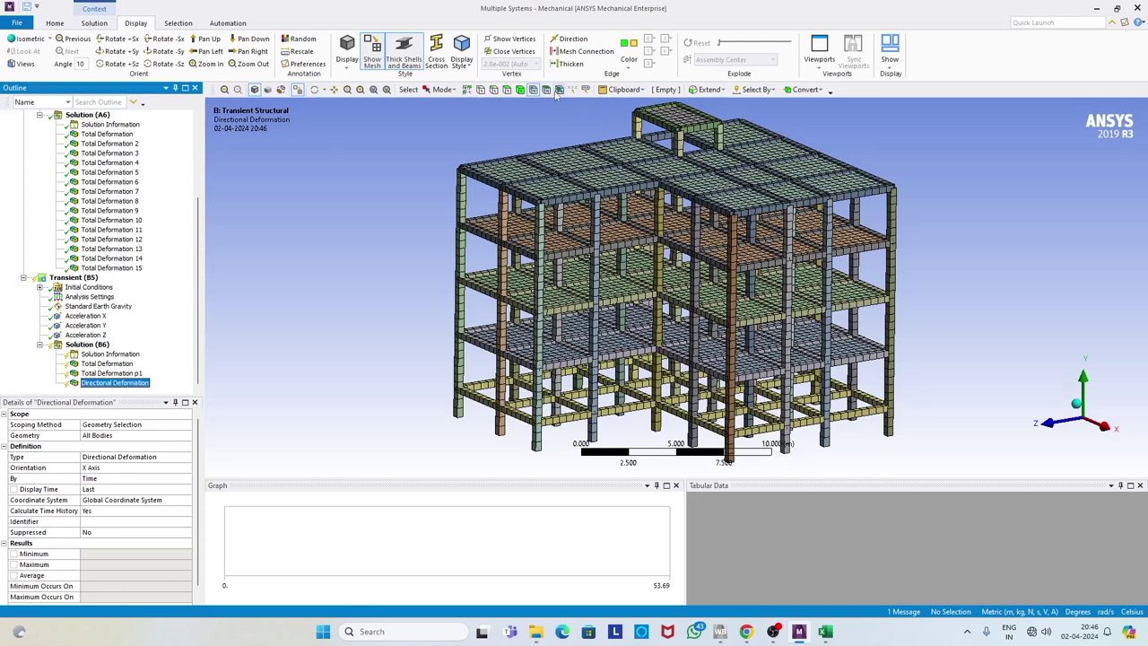
# Scope the Directional Deformation result to the same roof corner node, ID 1038
pyautogui.scroll(2, 888, 199)
pyautogui.moveTo(906, 199)
pyautogui.mouseDown(button='middle')
pyautogui.moveTo(890, 207)
pyautogui.moveTo(895, 219)
pyautogui.moveTo(915, 198)
pyautogui.moveTo(909, 214)
pyautogui.mouseUp(button='middle')
pyautogui.click(953, 171)
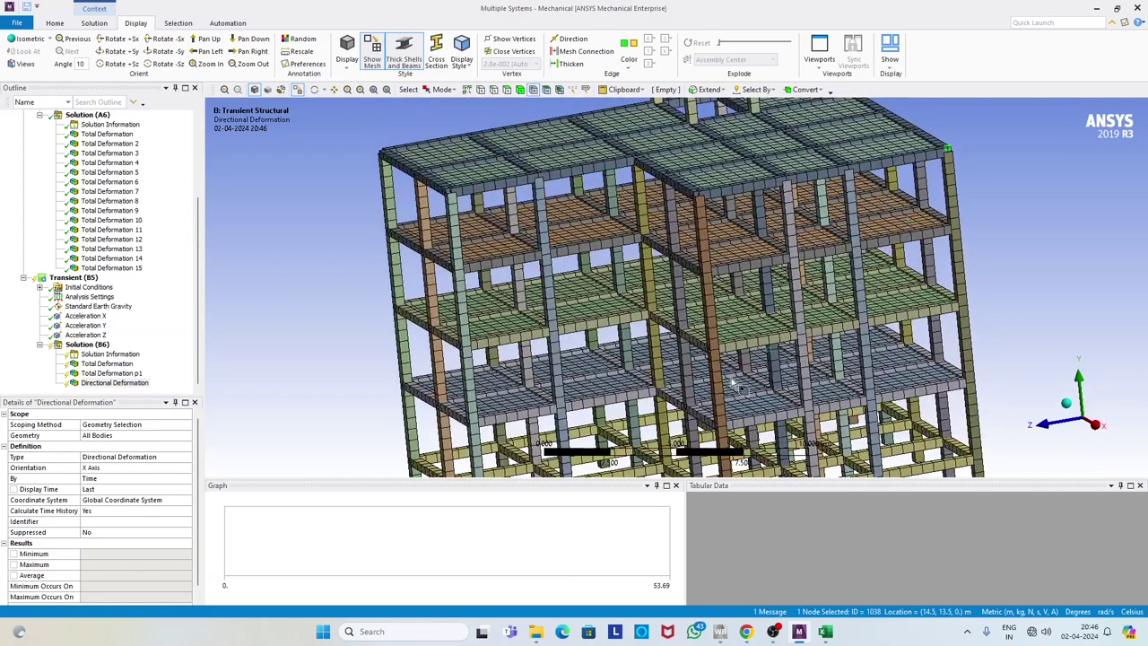
pyautogui.click(108, 436)
pyautogui.click(106, 435)
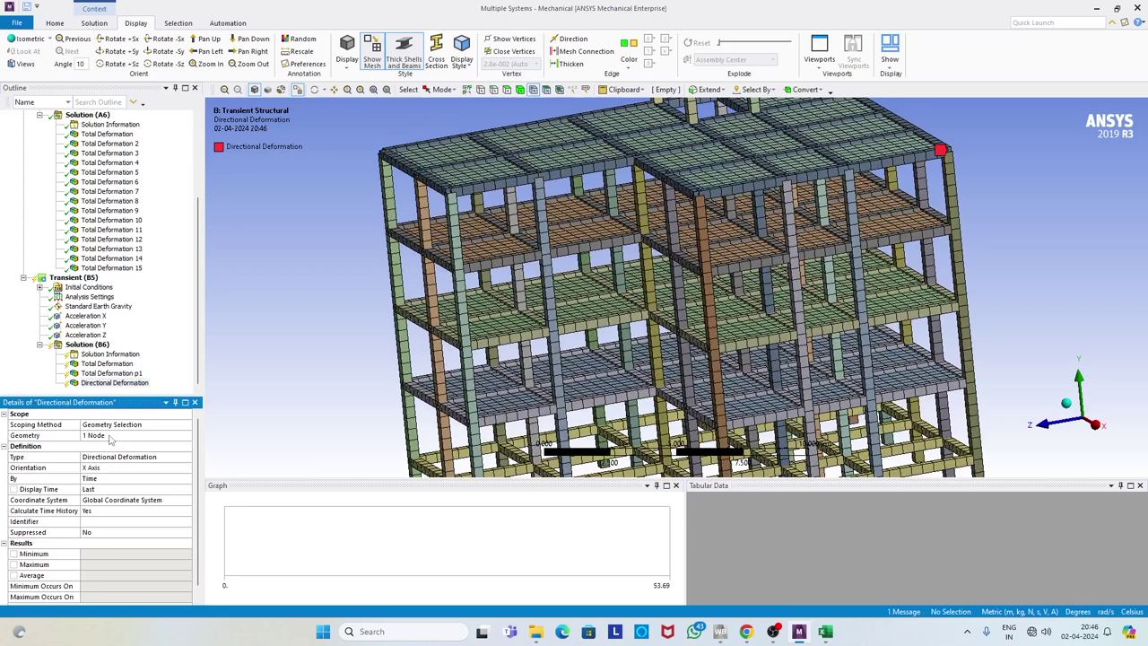
# Set the Directional Deformation result's orientation to X Axis
pyautogui.click(126, 374)
pyautogui.click(125, 383)
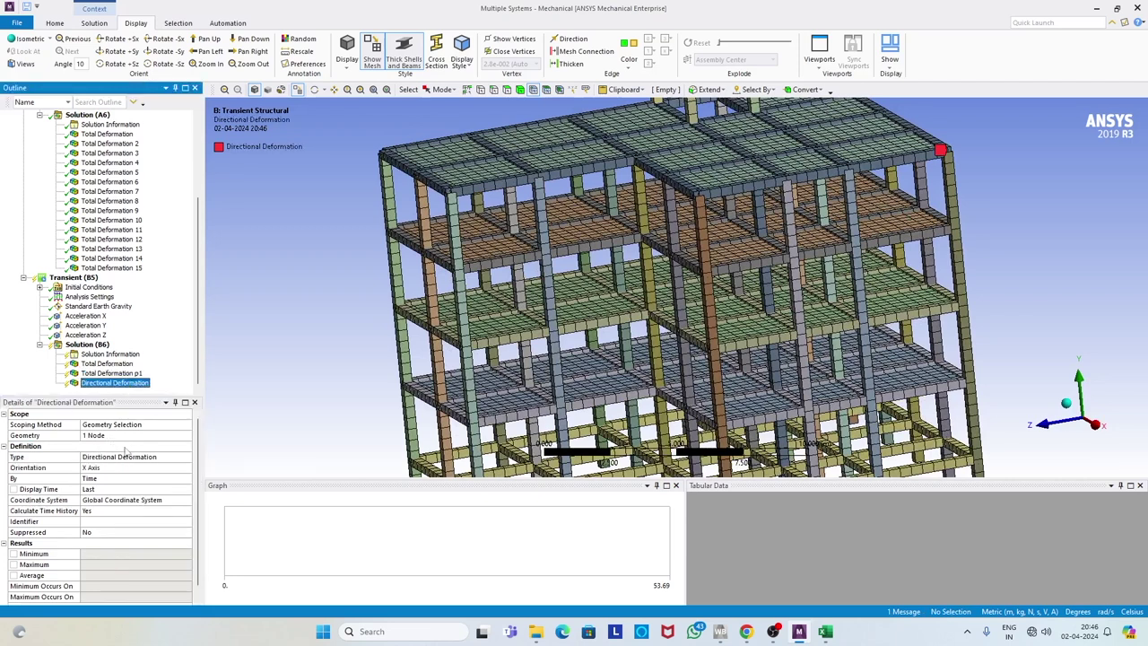
pyautogui.click(133, 468)
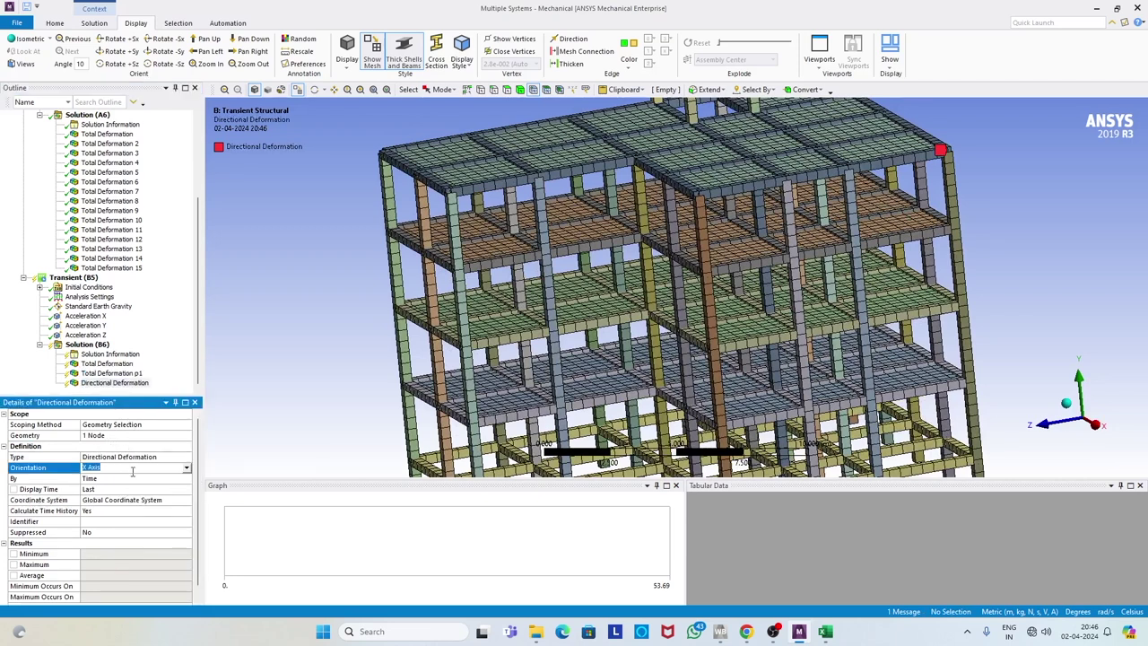
pyautogui.click(187, 468)
pyautogui.click(144, 481)
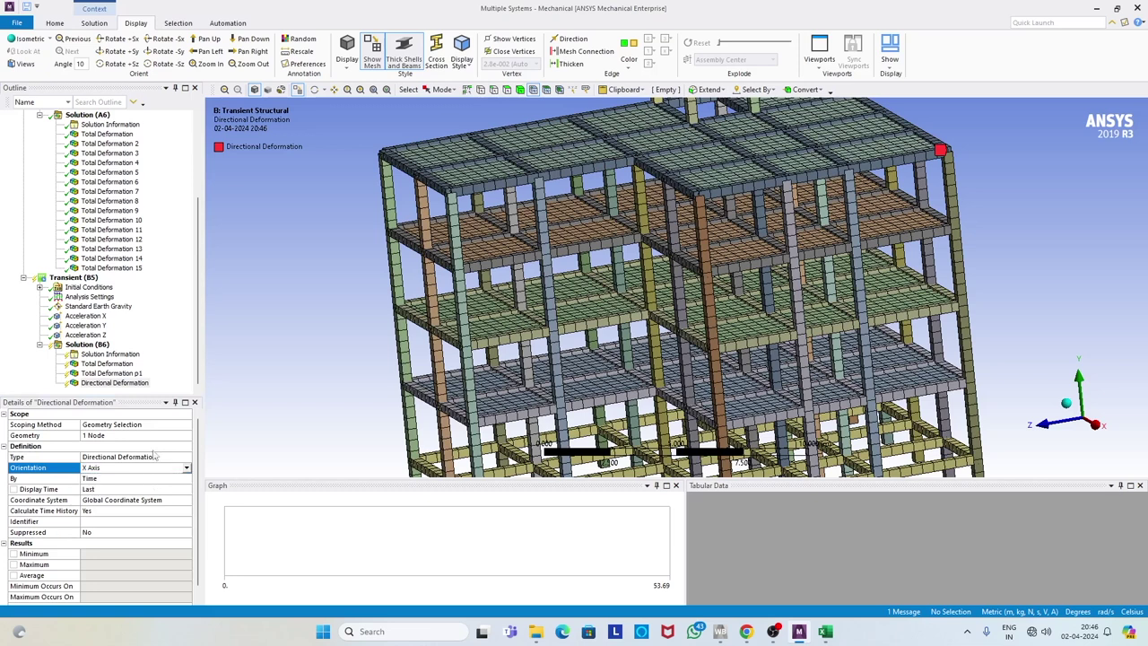
# Rename the X-axis deformation result as Directional Deformation p1x
pyautogui.click(139, 384)
pyautogui.click(148, 384)
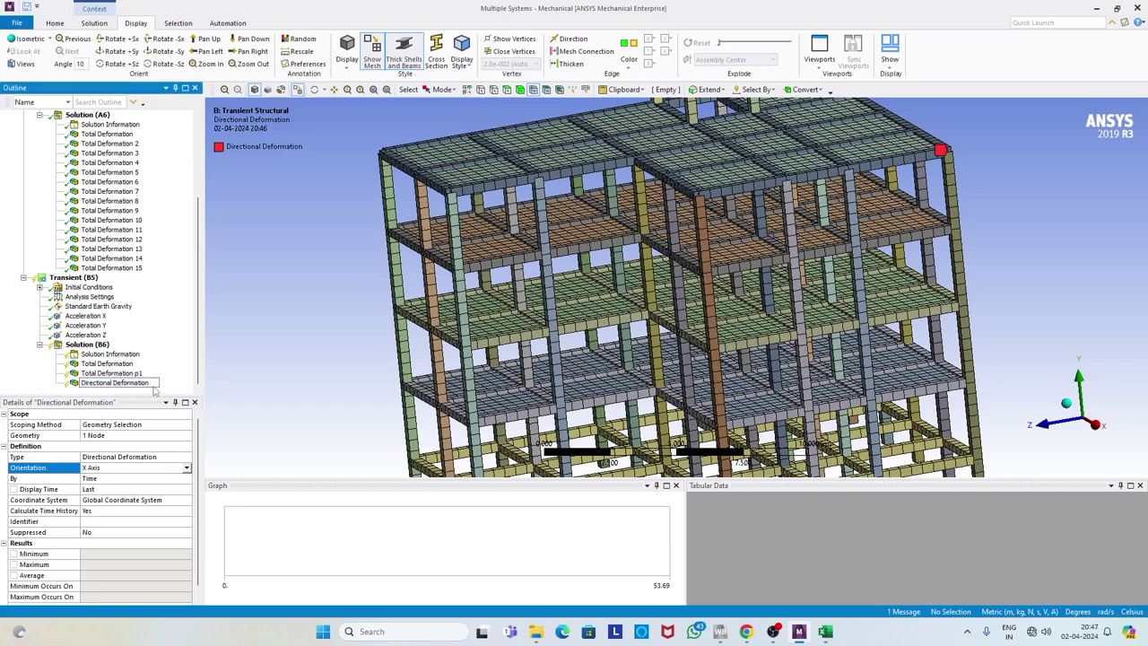
pyautogui.write('p1x')
pyautogui.press('Return')
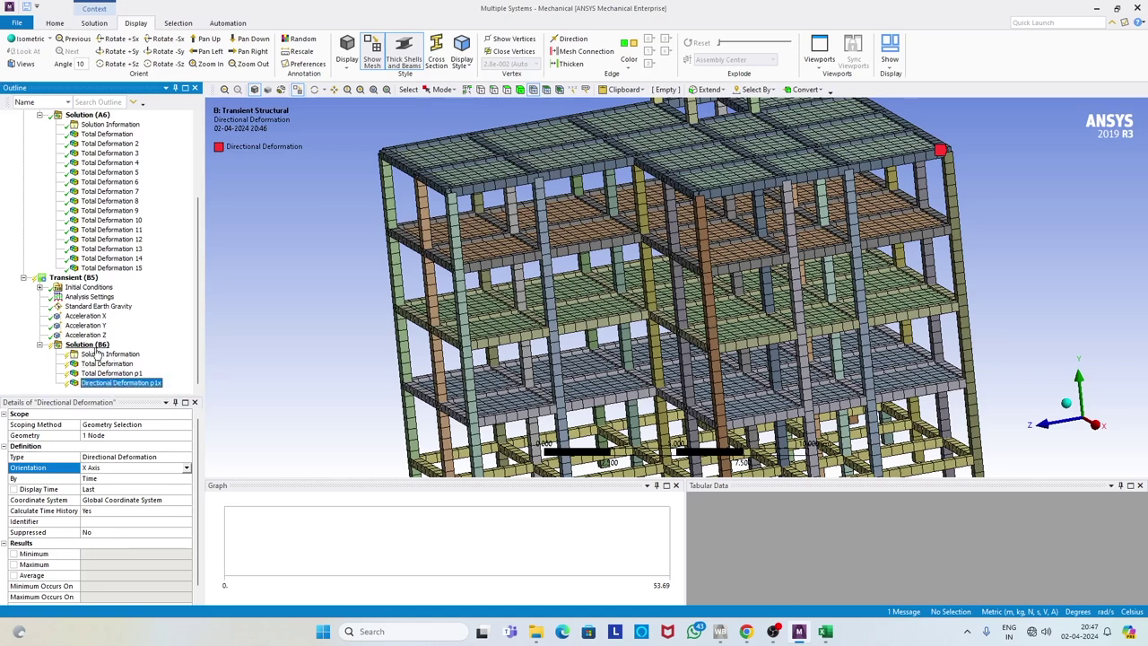
# Duplicate Directional Deformation p1x and set the copy's orientation to Z Axis
pyautogui.rightClick(136, 381)
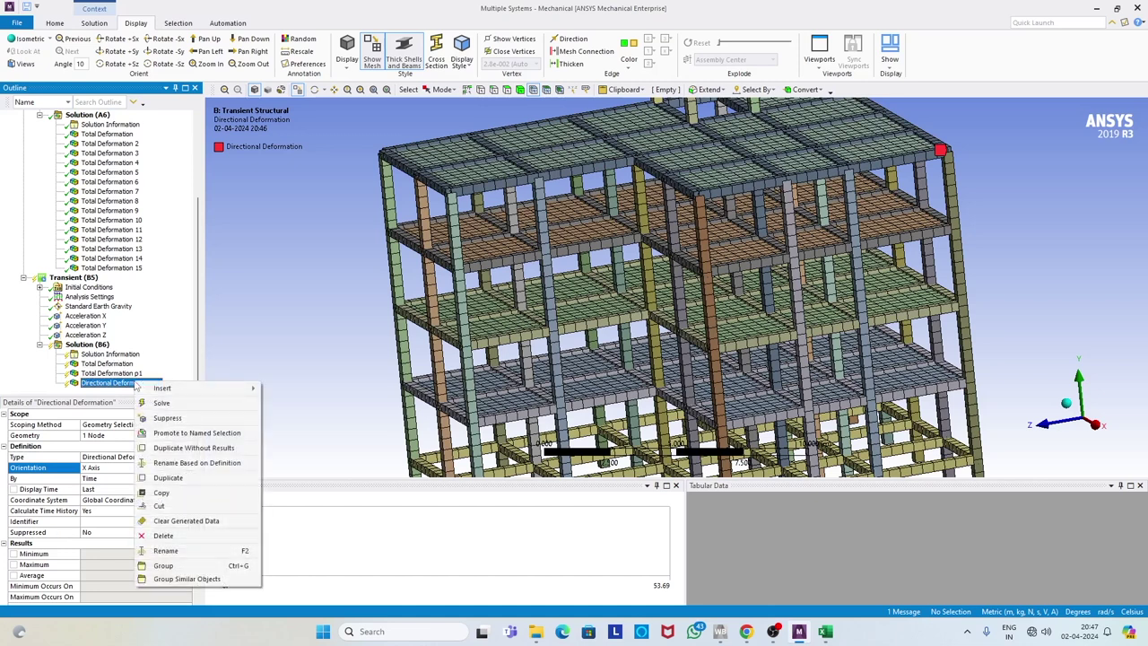
pyautogui.click(169, 477)
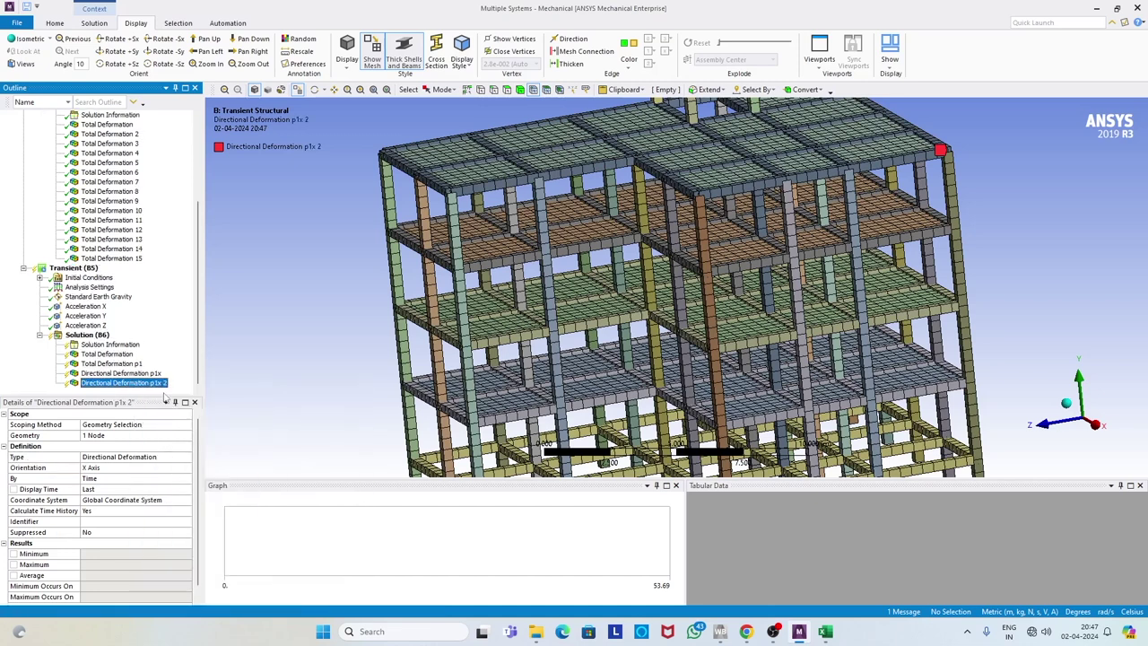
pyautogui.click(151, 468)
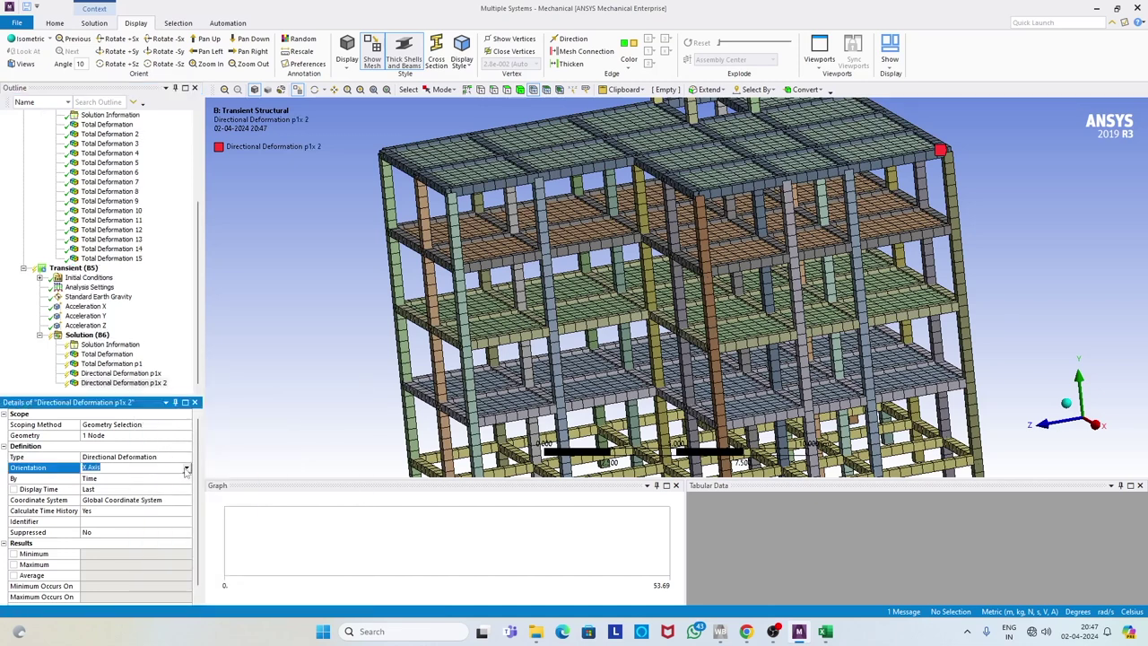
pyautogui.click(187, 468)
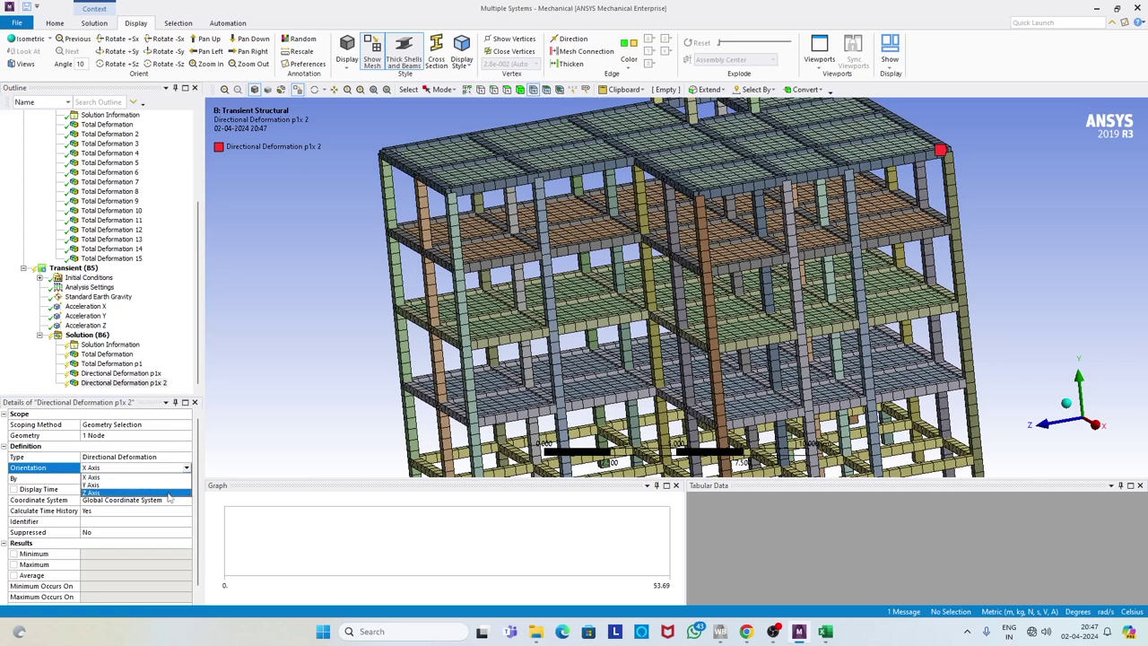
pyautogui.click(165, 495)
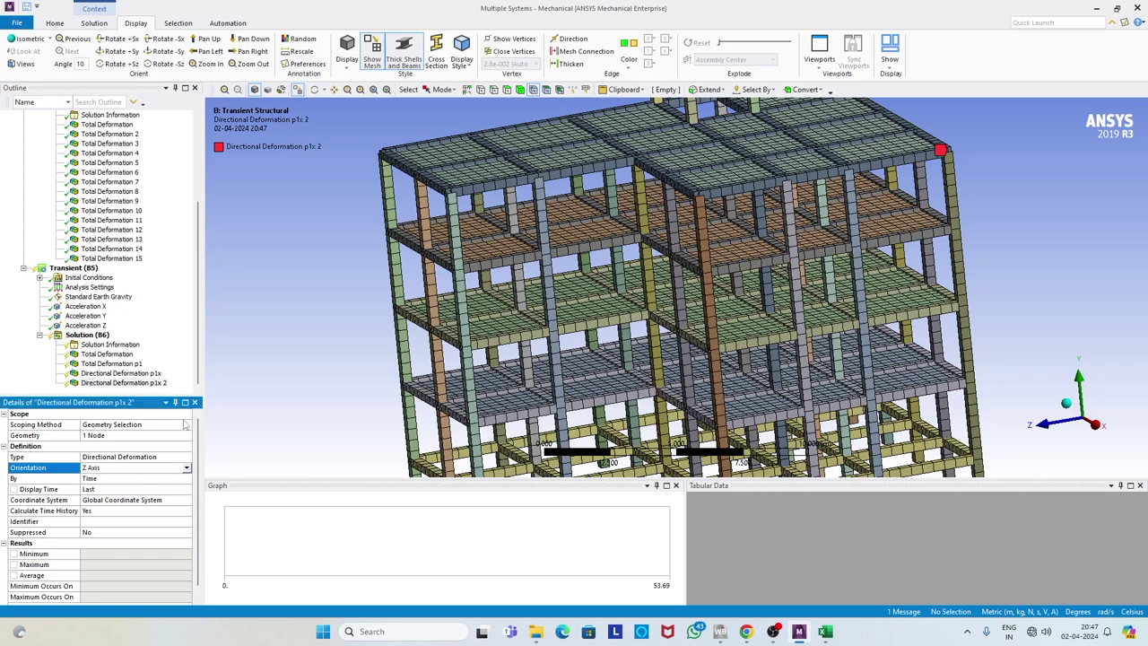
# Rename the Z-axis copy as Directional Deformation p1z
pyautogui.click(165, 385)
pyautogui.click(167, 385)
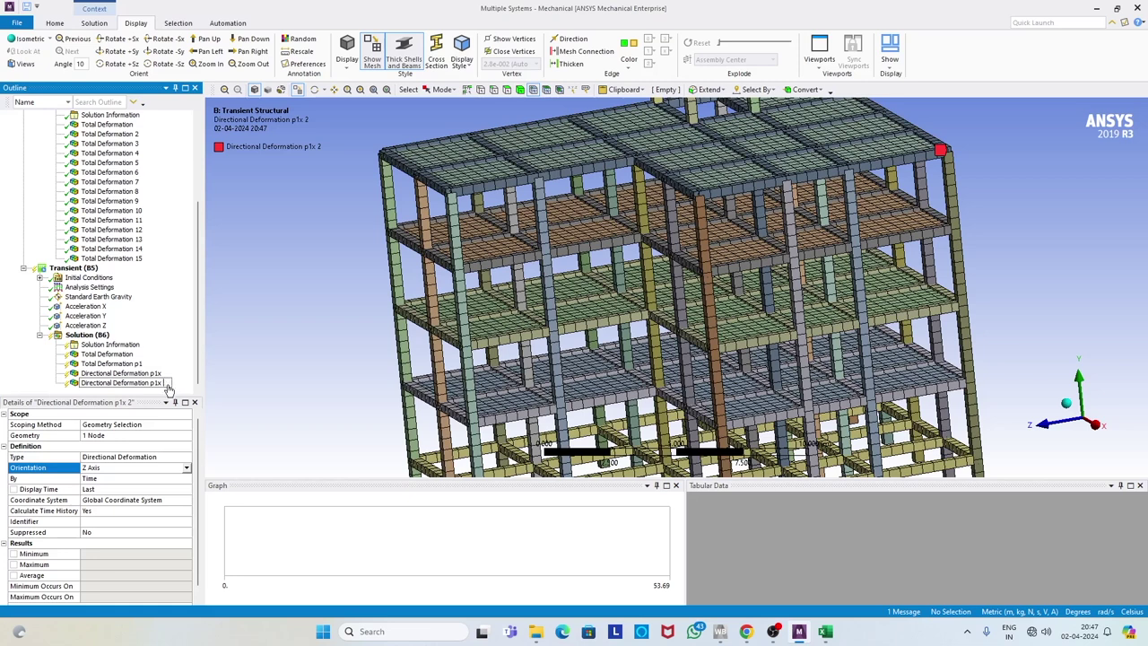
pyautogui.press('BackSpace')
pyautogui.press('BackSpace')
pyautogui.press('Return')
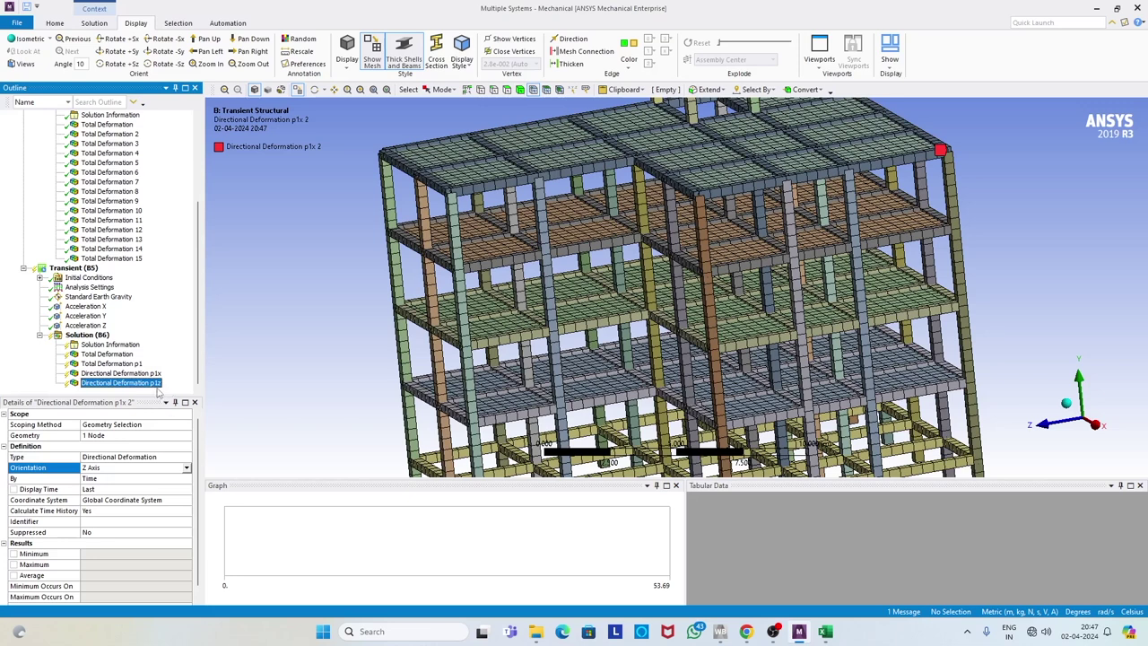
# Duplicate Directional Deformation p1z and set the copy's orientation to Y Axis
pyautogui.rightClick(160, 384)
pyautogui.moveTo(175, 392)
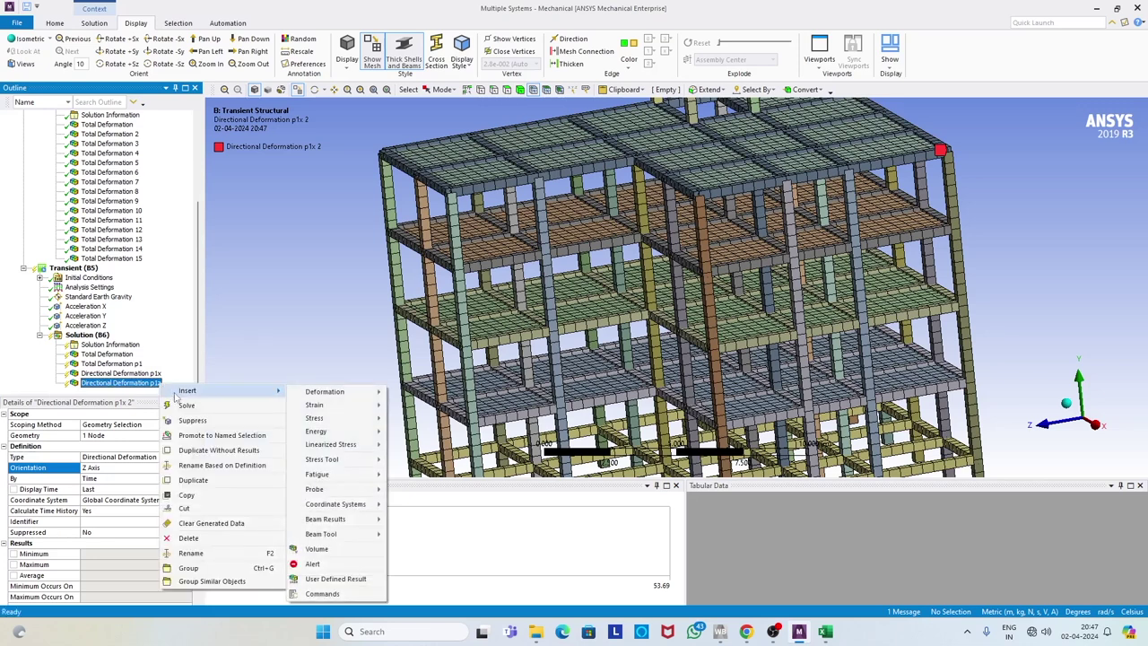
pyautogui.click(202, 481)
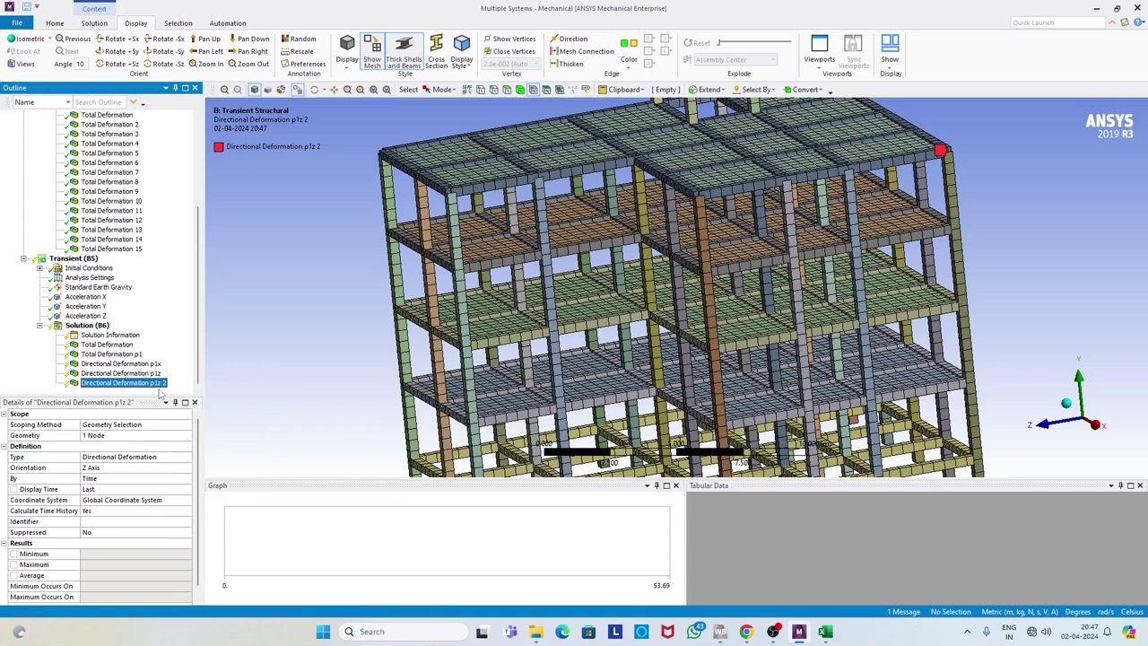
pyautogui.click(140, 467)
pyautogui.click(186, 468)
pyautogui.click(154, 485)
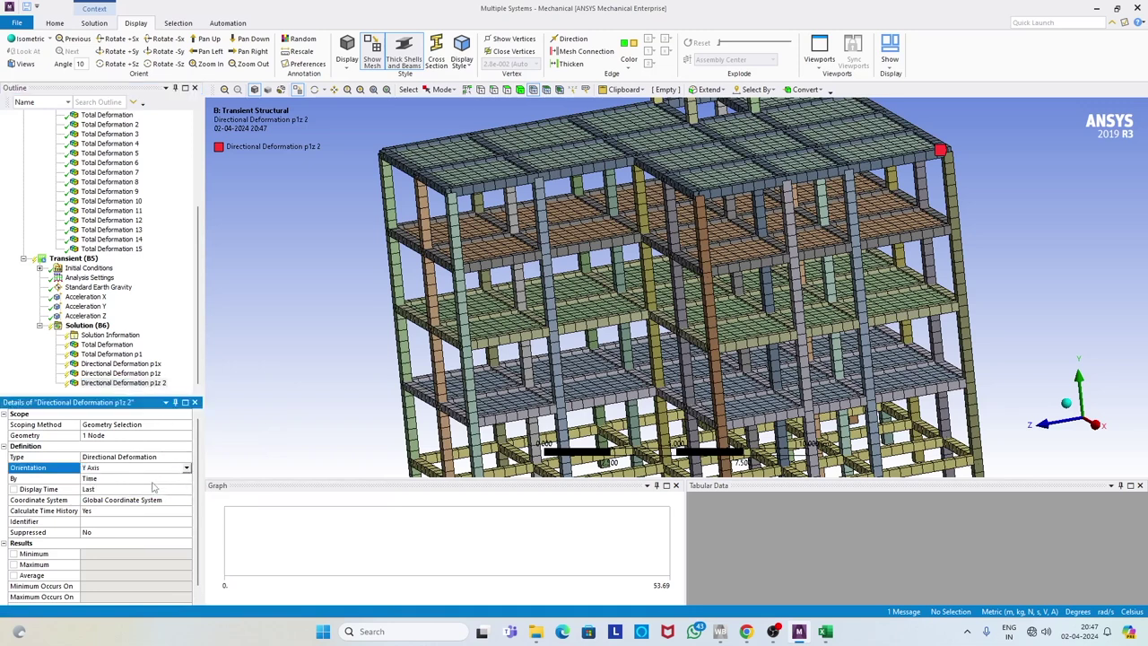
# Rename the Y-axis deformation copy as Directional Deformation p1y
pyautogui.click(156, 383)
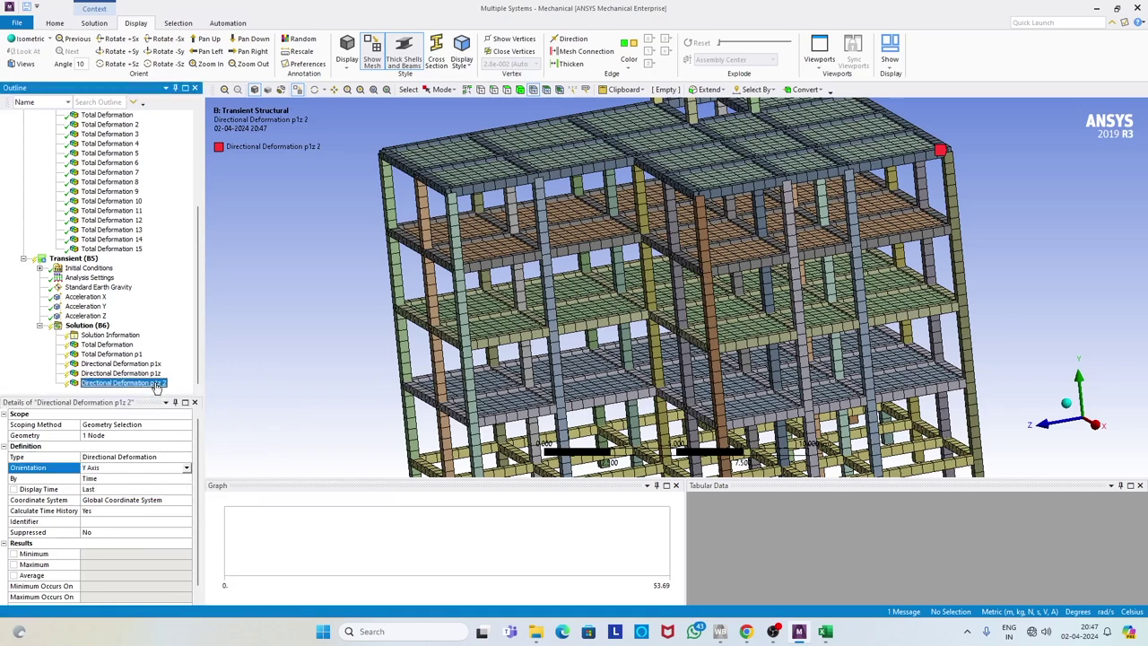
pyautogui.click(165, 384)
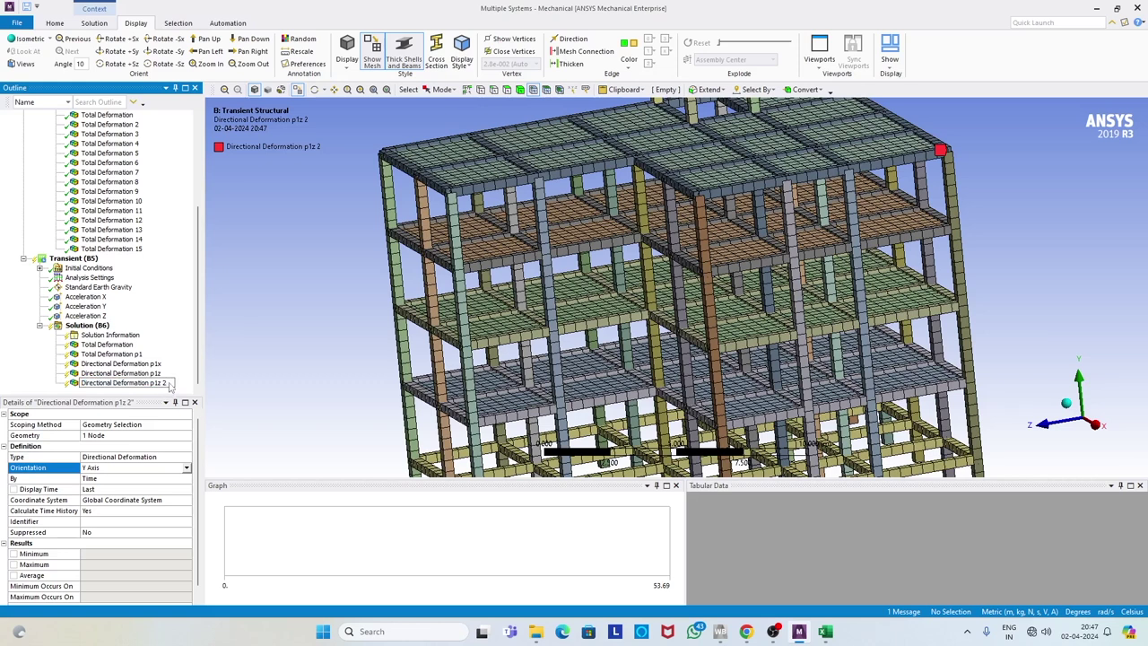
pyautogui.write('y')
pyautogui.press('Return')
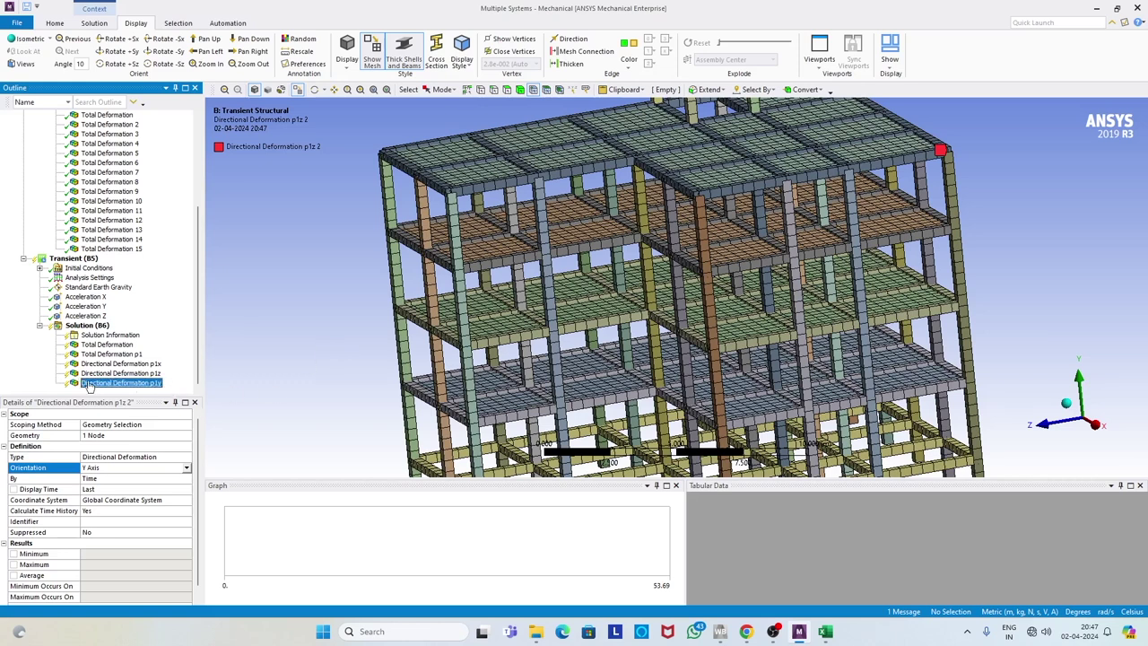
# Insert a new total deformation result under the transient Solution (B6)
pyautogui.click(90, 325)
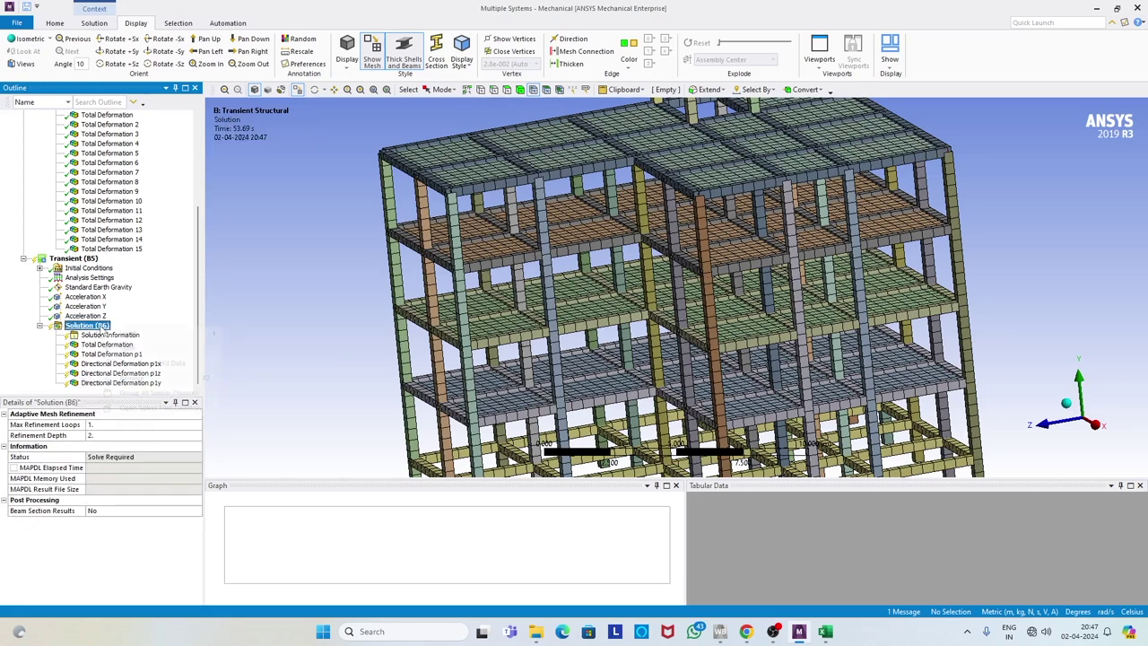
pyautogui.rightClick(99, 327)
pyautogui.moveTo(123, 333)
pyautogui.moveTo(273, 338)
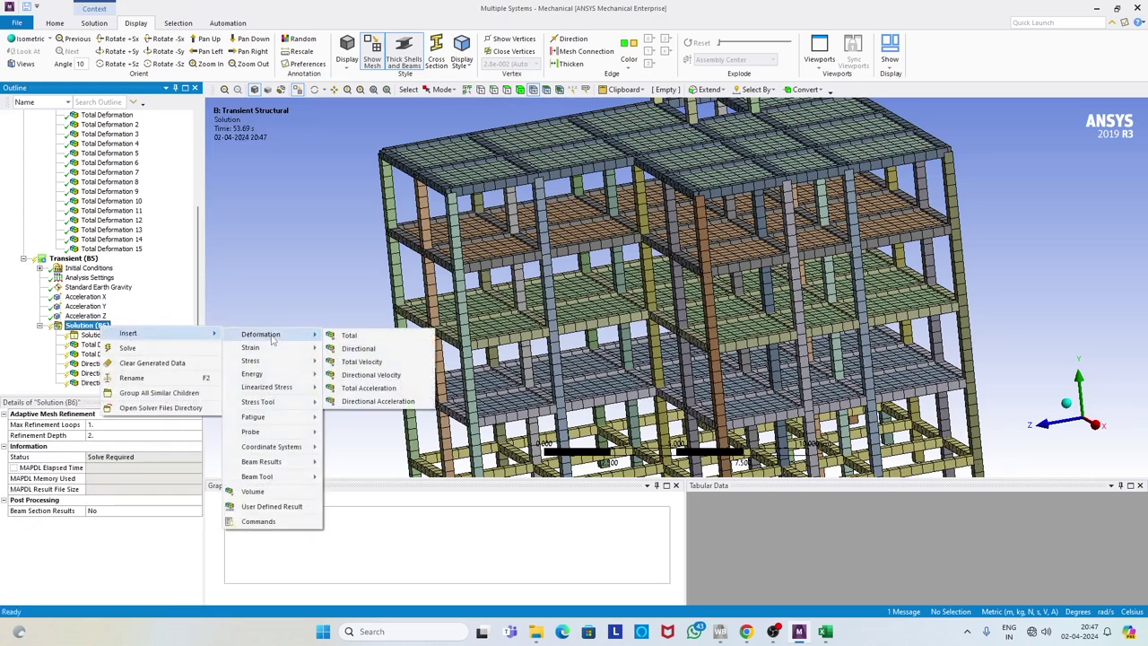
pyautogui.click(349, 335)
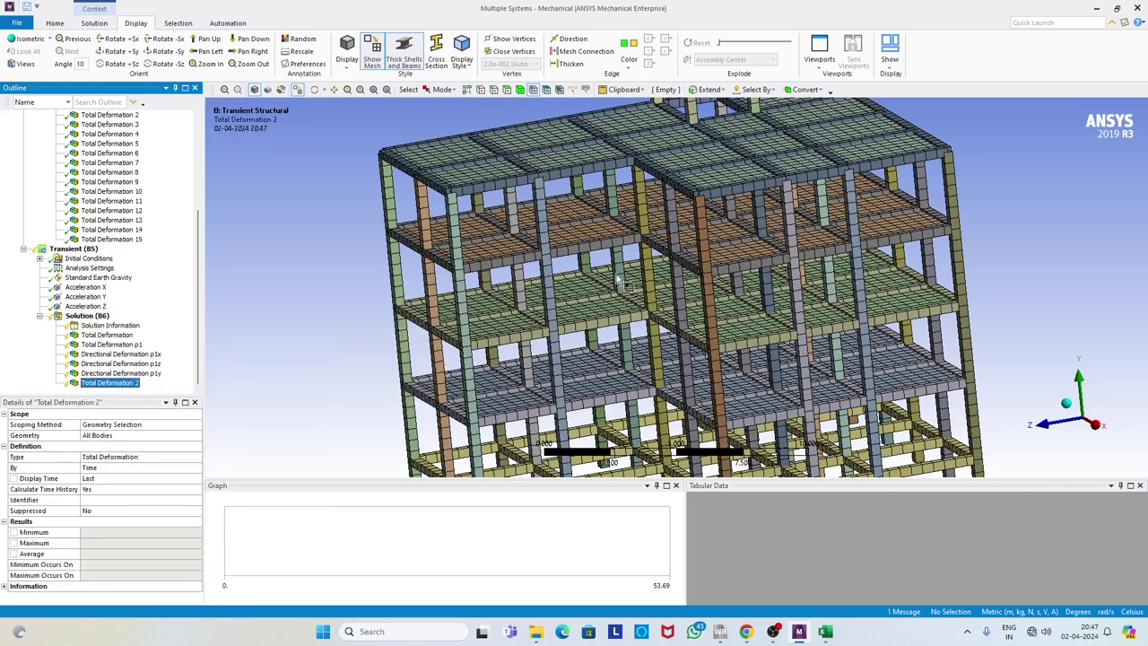
# Scope the new total deformation result to the roof node at the building's inner (re-entrant) corner
pyautogui.moveTo(558, 312); pyautogui.dragTo(685, 239, button='middle')
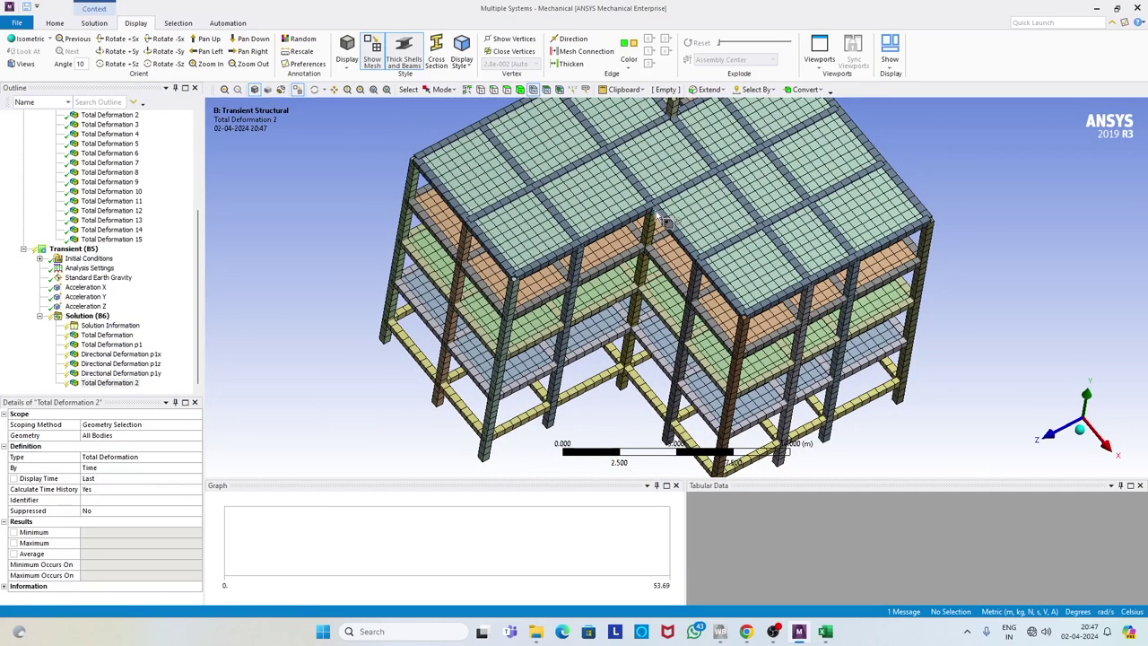
pyautogui.scroll(3, 655, 215)
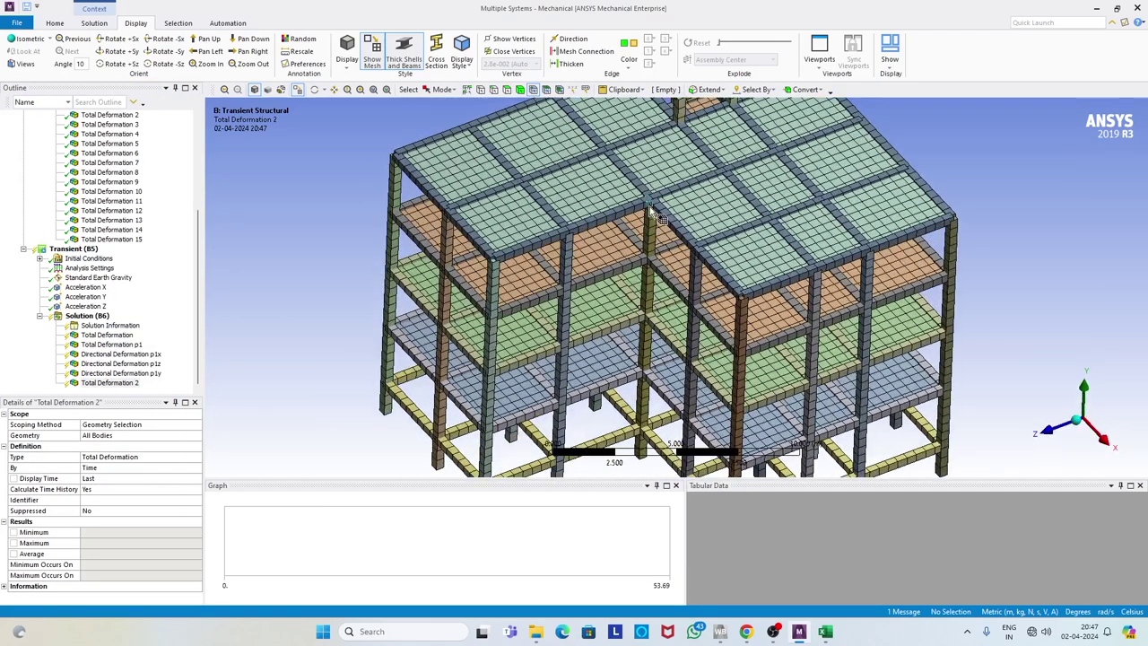
pyautogui.click(652, 205)
pyautogui.moveTo(659, 222); pyautogui.dragTo(649, 224, button='middle')
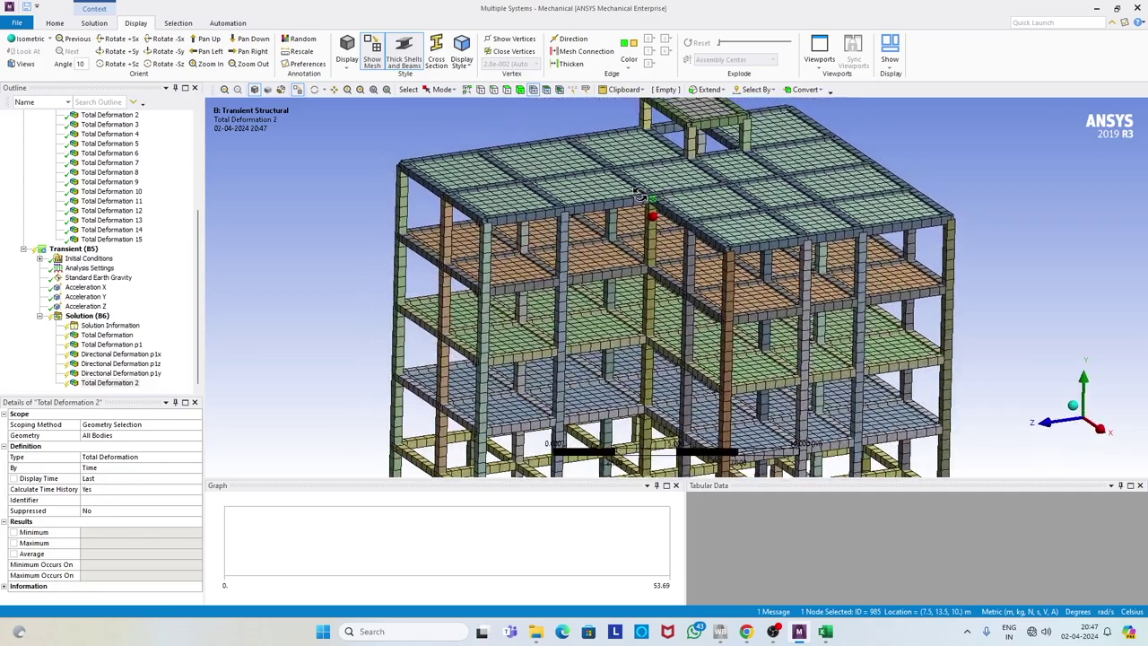
pyautogui.scroll(2, 635, 258)
pyautogui.scroll(3, 628, 225)
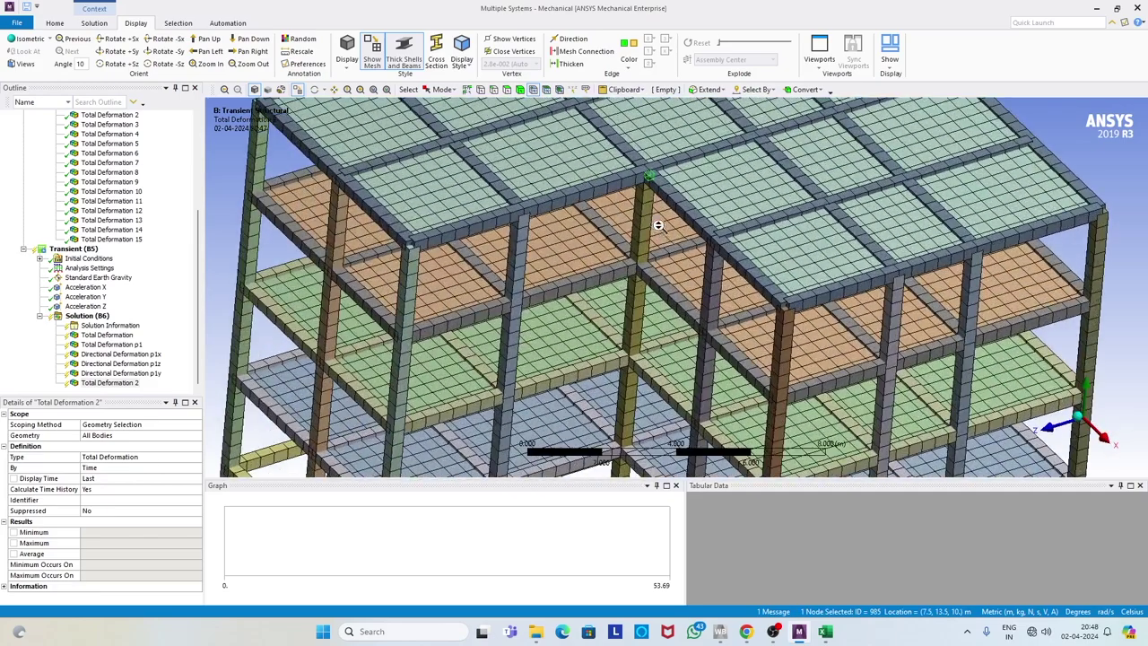
pyautogui.moveTo(628, 214); pyautogui.dragTo(625, 229, button='middle')
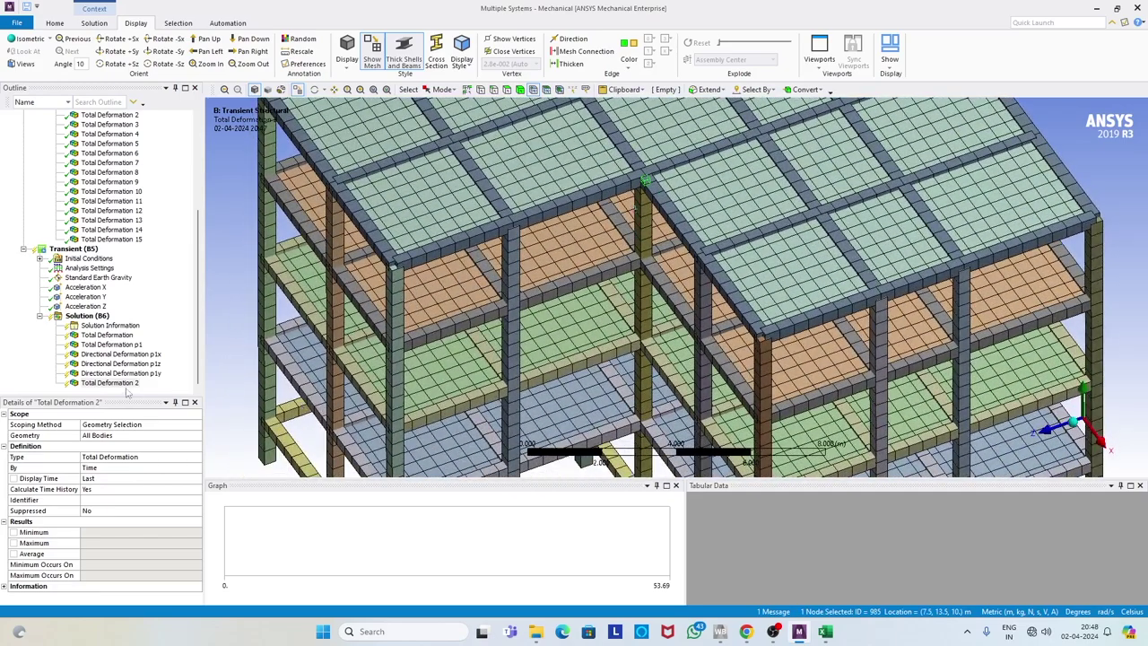
pyautogui.click(115, 442)
pyautogui.click(111, 442)
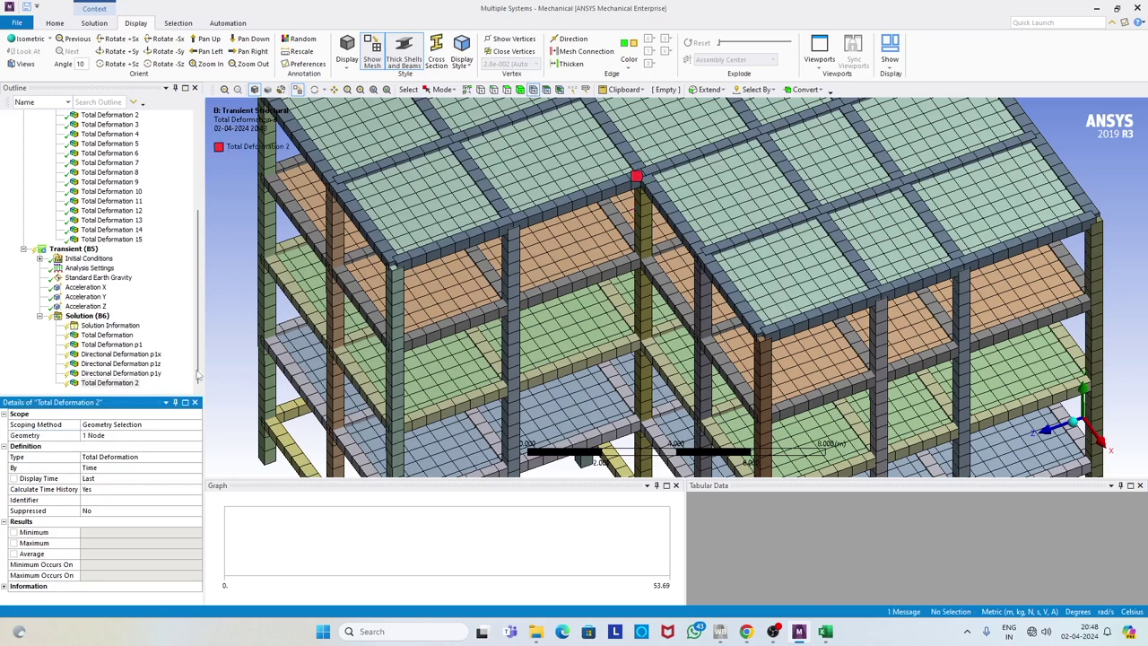
pyautogui.click(121, 383)
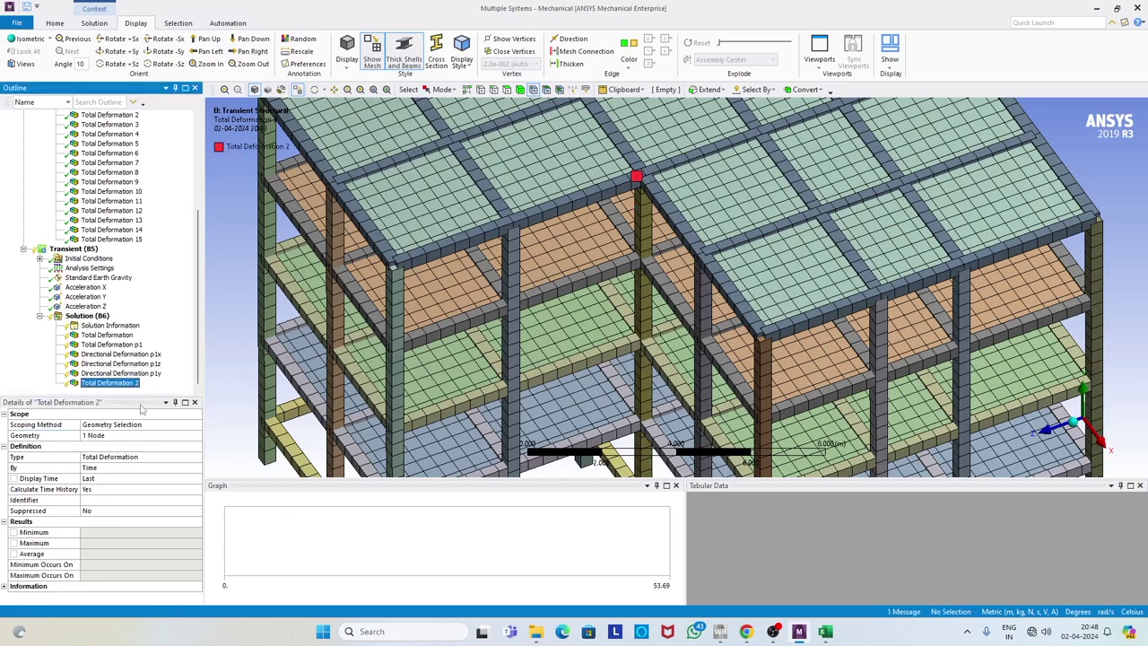
# Insert a directional deformation result under Solution (B6) and rename it Directional Deformation p2x
pyautogui.click(86, 316)
pyautogui.rightClick(103, 317)
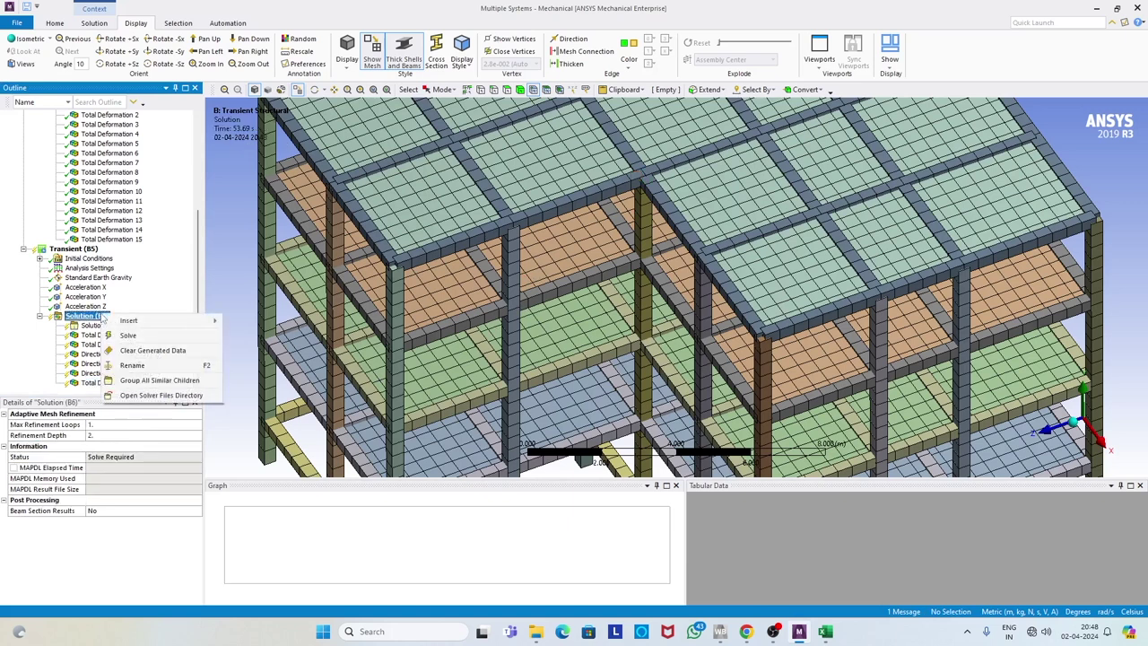
pyautogui.moveTo(143, 320)
pyautogui.moveTo(251, 322)
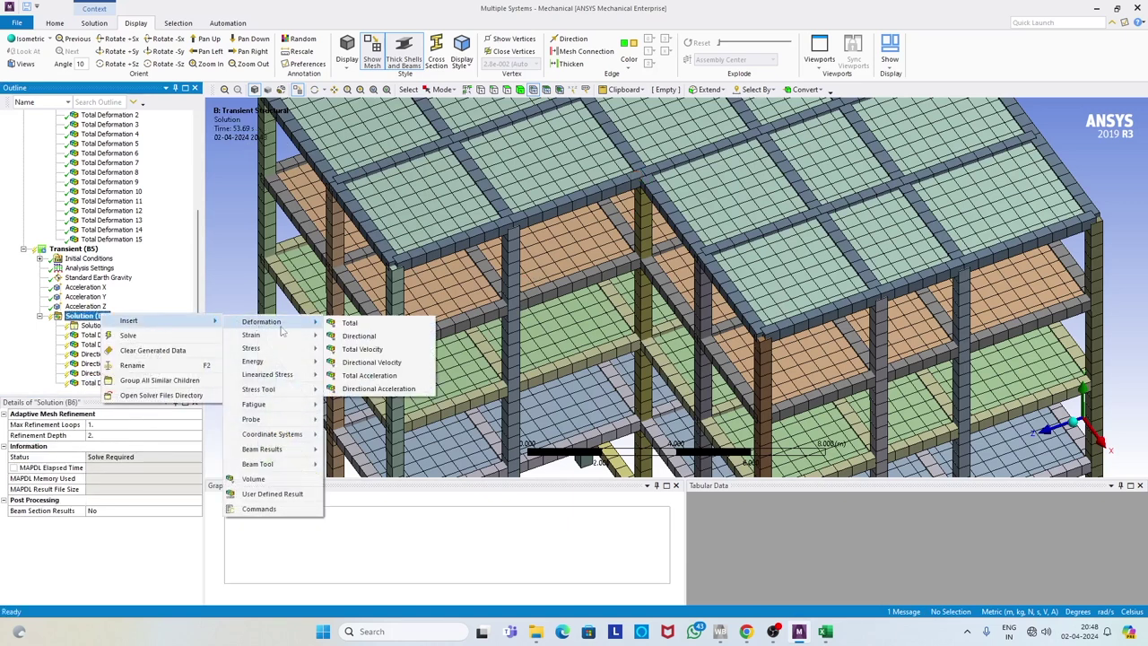
pyautogui.click(361, 337)
pyautogui.click(139, 386)
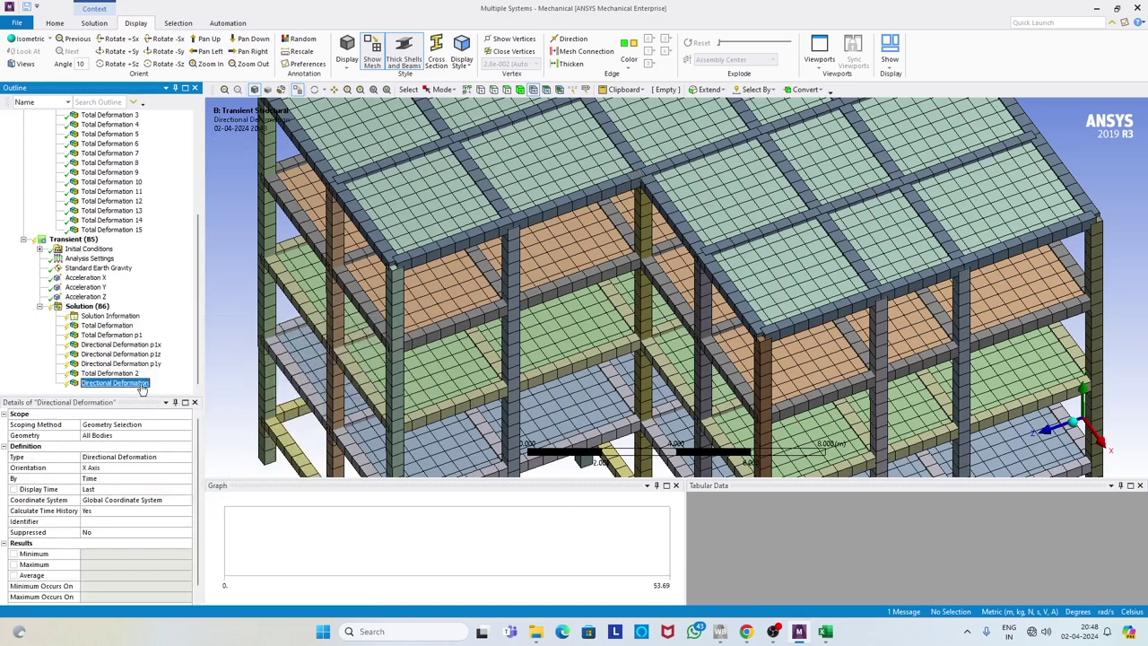
pyautogui.press('Return')
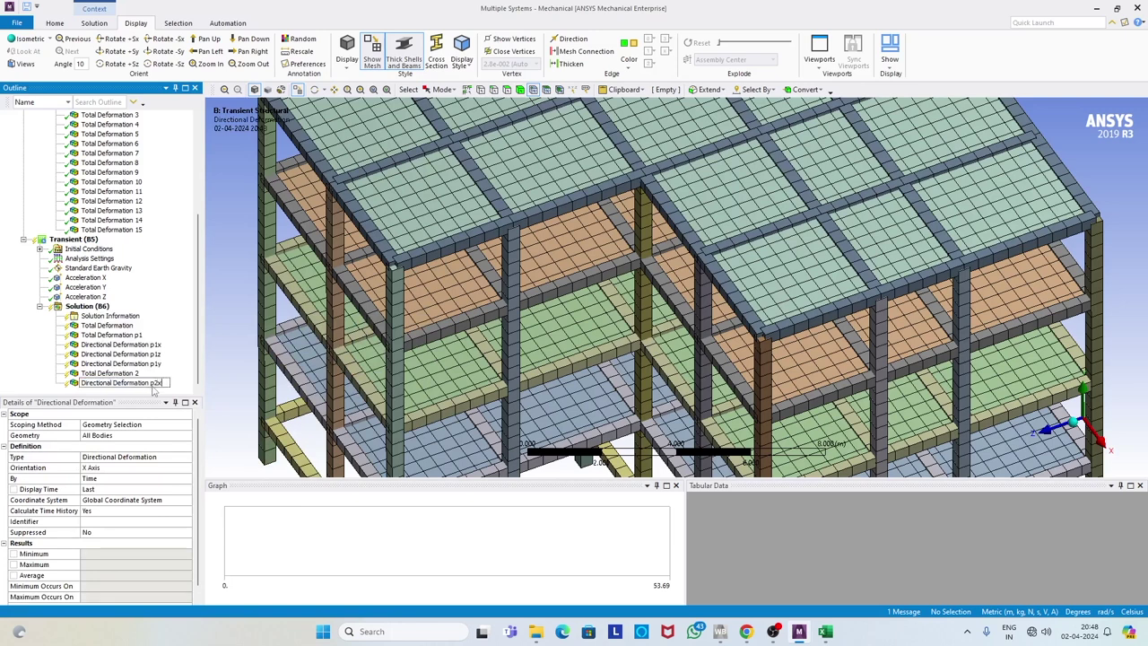
pyautogui.press('Return')
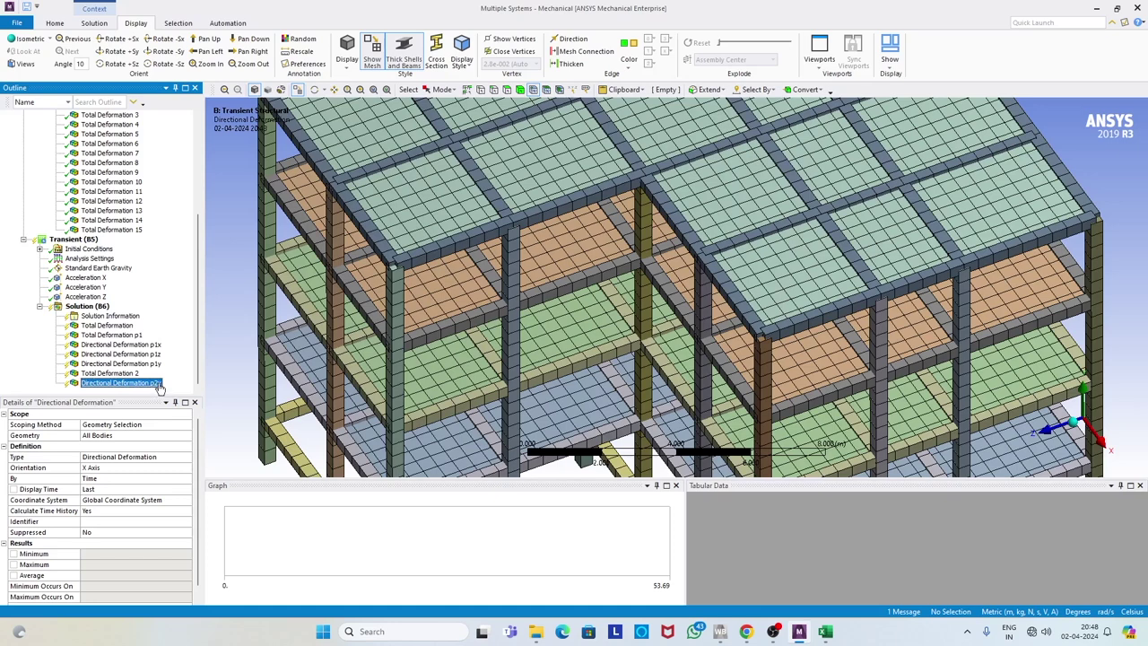
# Scope Directional Deformation p2x to the node at the roof's inner corner, with its orientation set to X Axis
pyautogui.click(533, 90)
pyautogui.moveTo(653, 196); pyautogui.dragTo(643, 188, button='middle')
pyautogui.scroll(5, 637, 220)
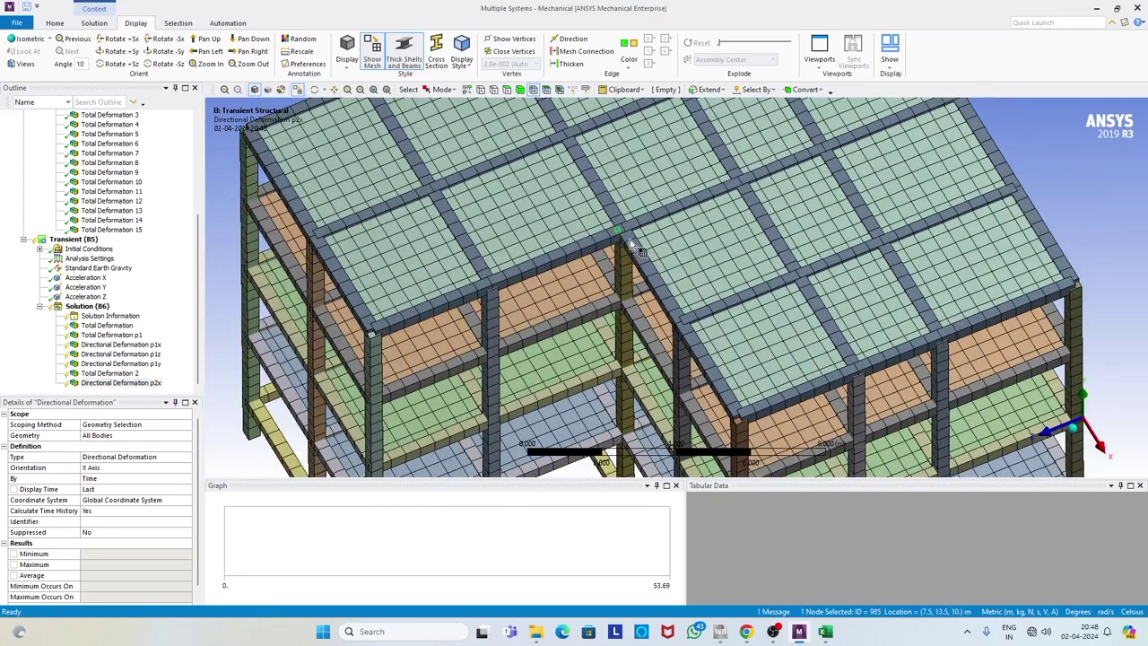
pyautogui.moveTo(620, 235); pyautogui.dragTo(620, 246, button='middle')
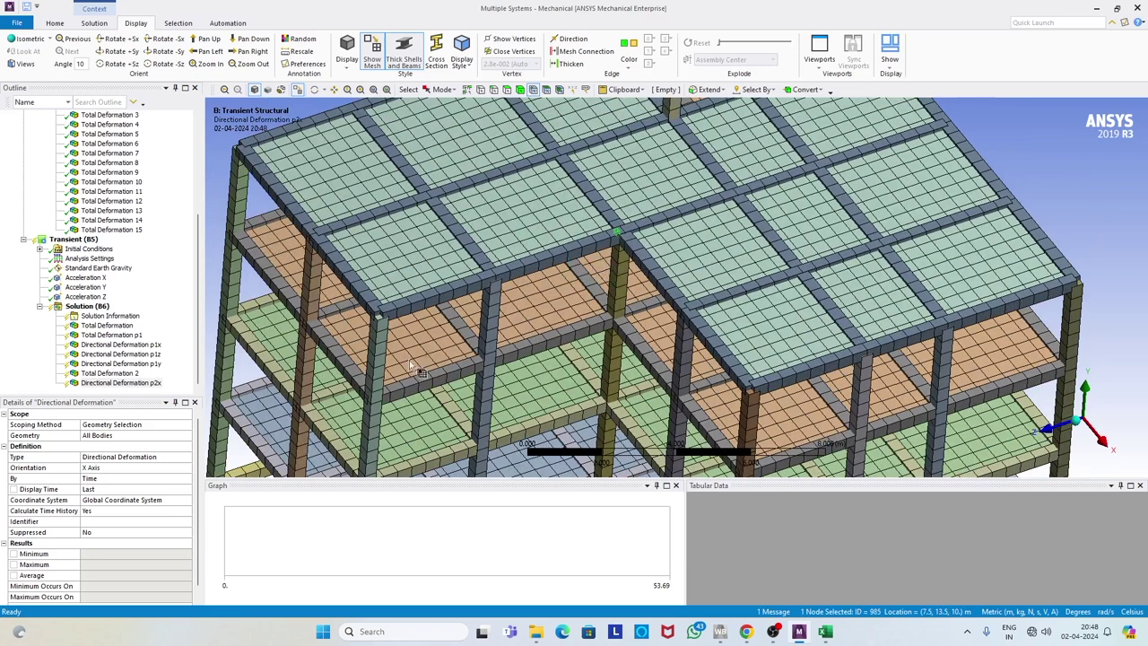
pyautogui.click(89, 435)
pyautogui.click(89, 434)
pyautogui.click(126, 374)
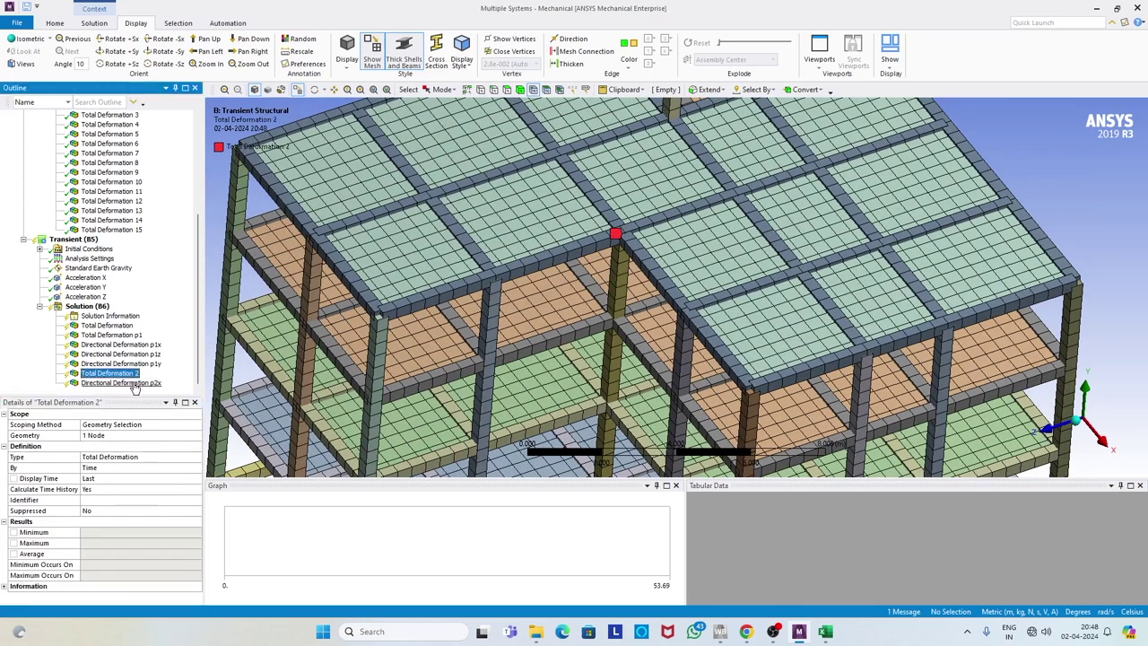
pyautogui.click(131, 383)
pyautogui.click(135, 467)
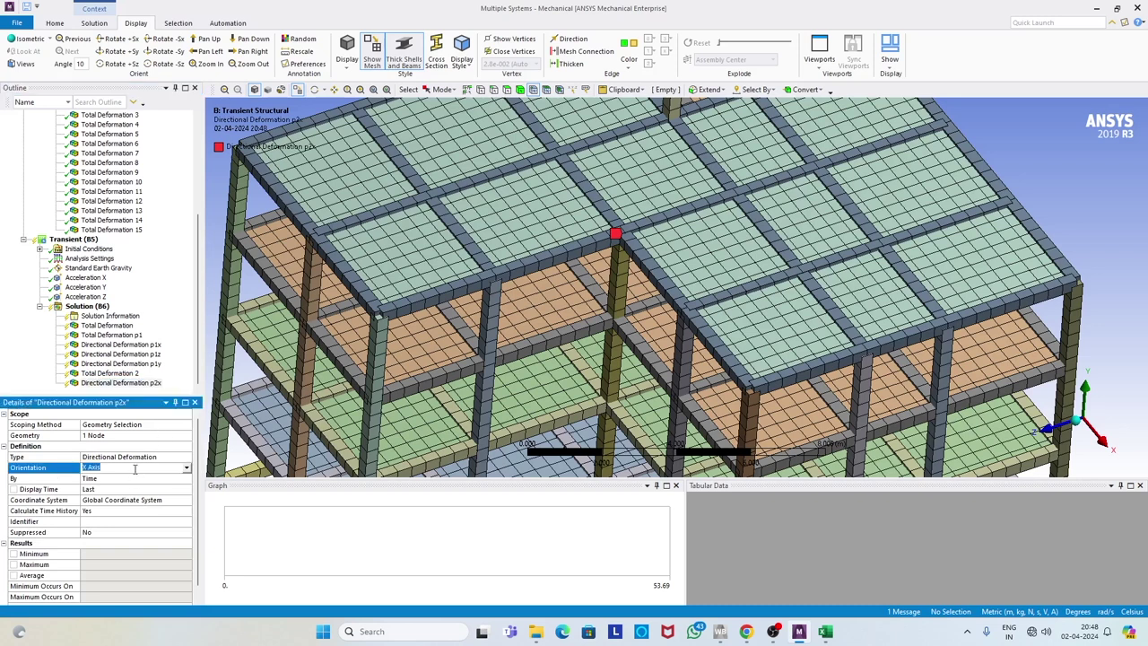
pyautogui.click(186, 468)
pyautogui.click(159, 481)
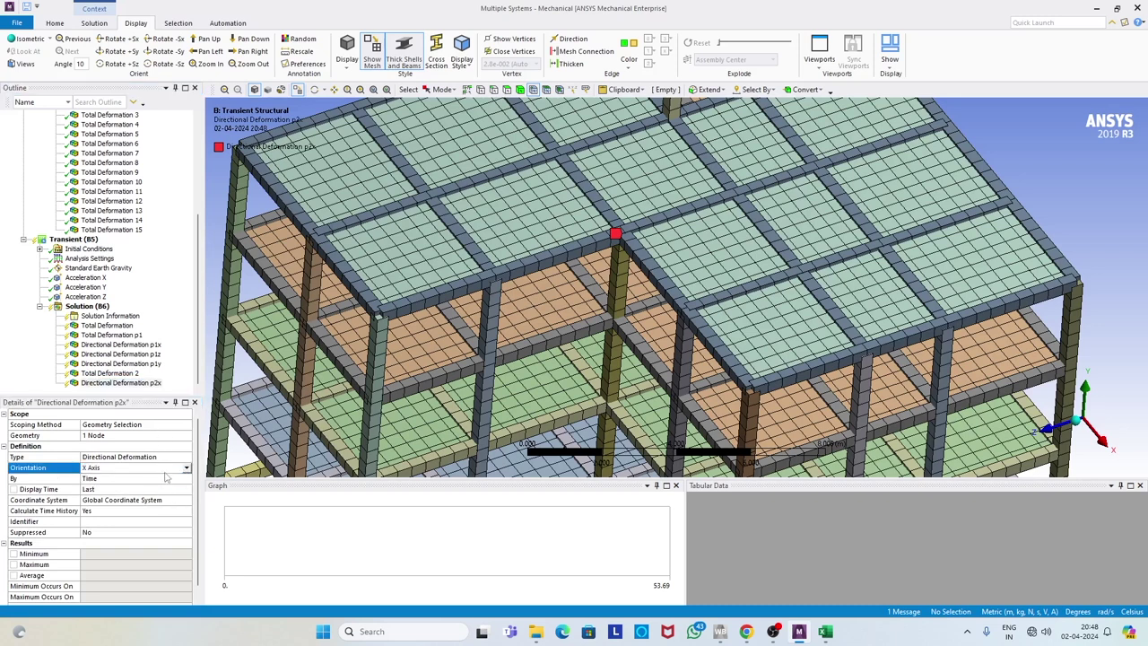
pyautogui.click(143, 383)
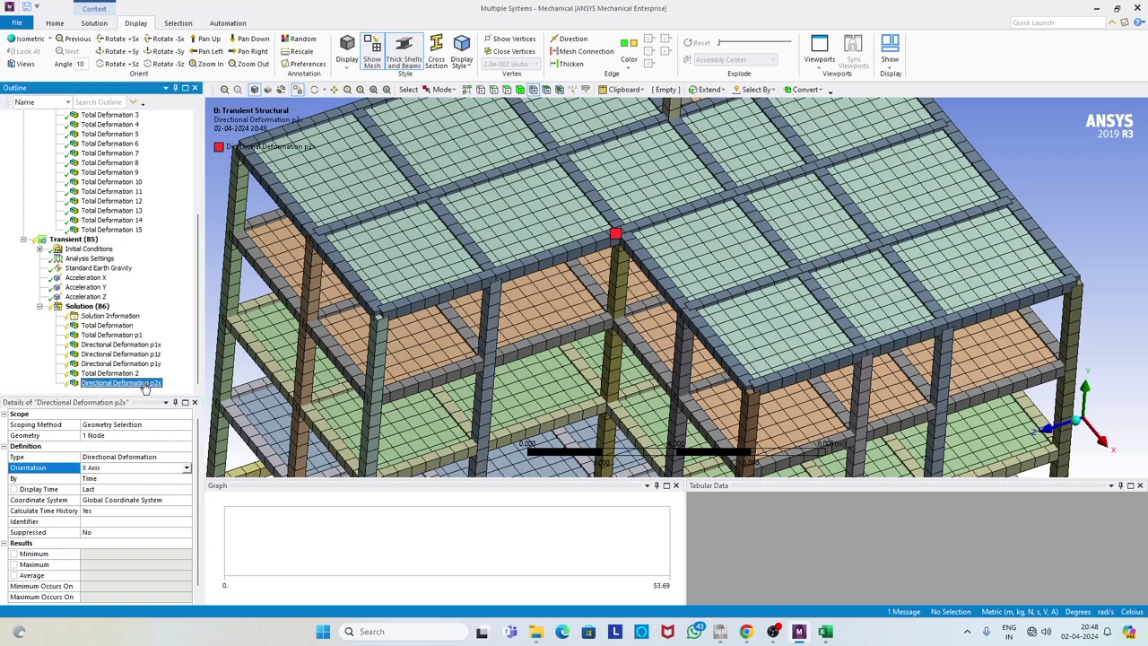
pyautogui.rightClick(144, 386)
pyautogui.moveTo(173, 394)
pyautogui.moveTo(306, 395)
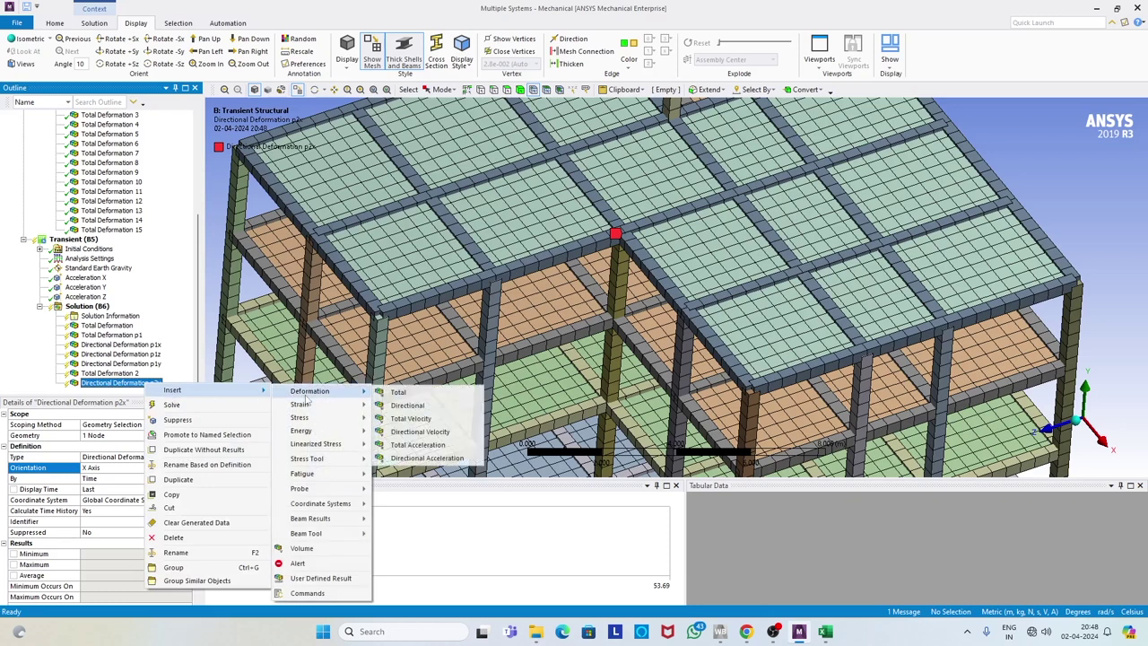
pyautogui.click(413, 406)
pyautogui.click(141, 384)
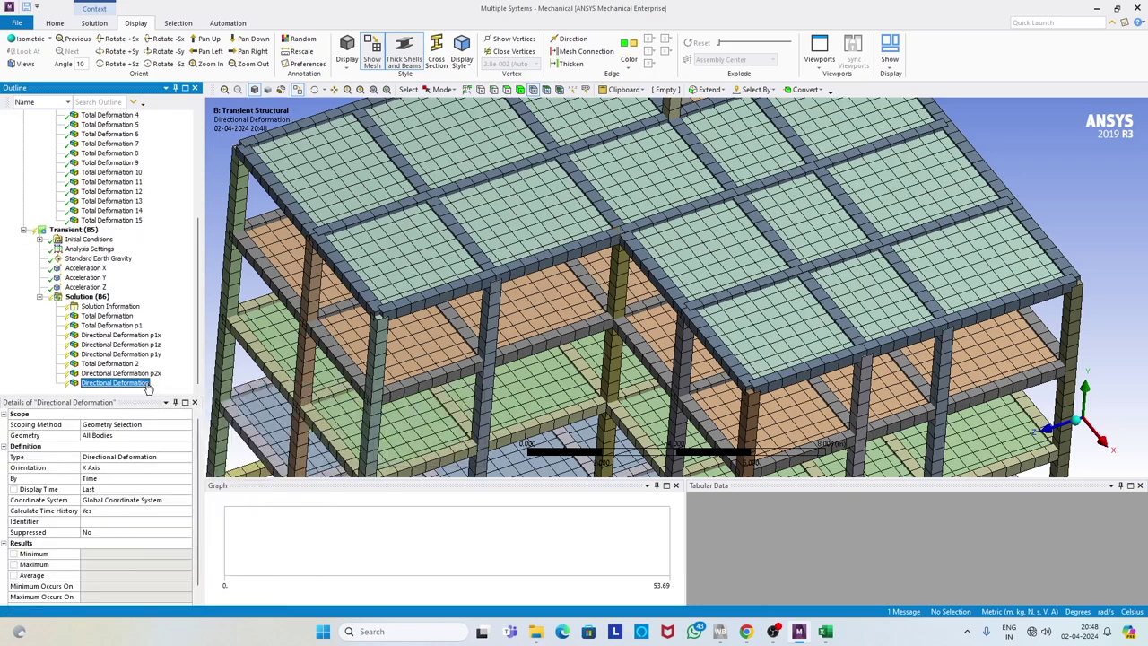
pyautogui.rightClick(148, 386)
pyautogui.click(187, 524)
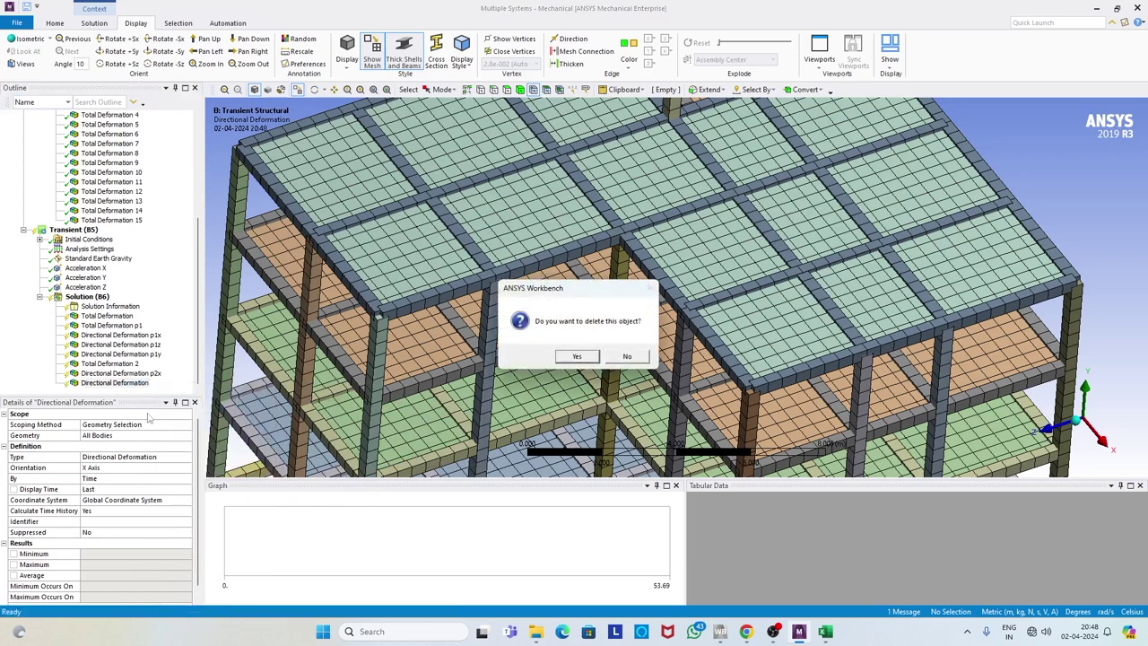
pyautogui.click(575, 356)
# Duplicate Directional Deformation p2x and set the copy's orientation to Z Axis
pyautogui.click(135, 383)
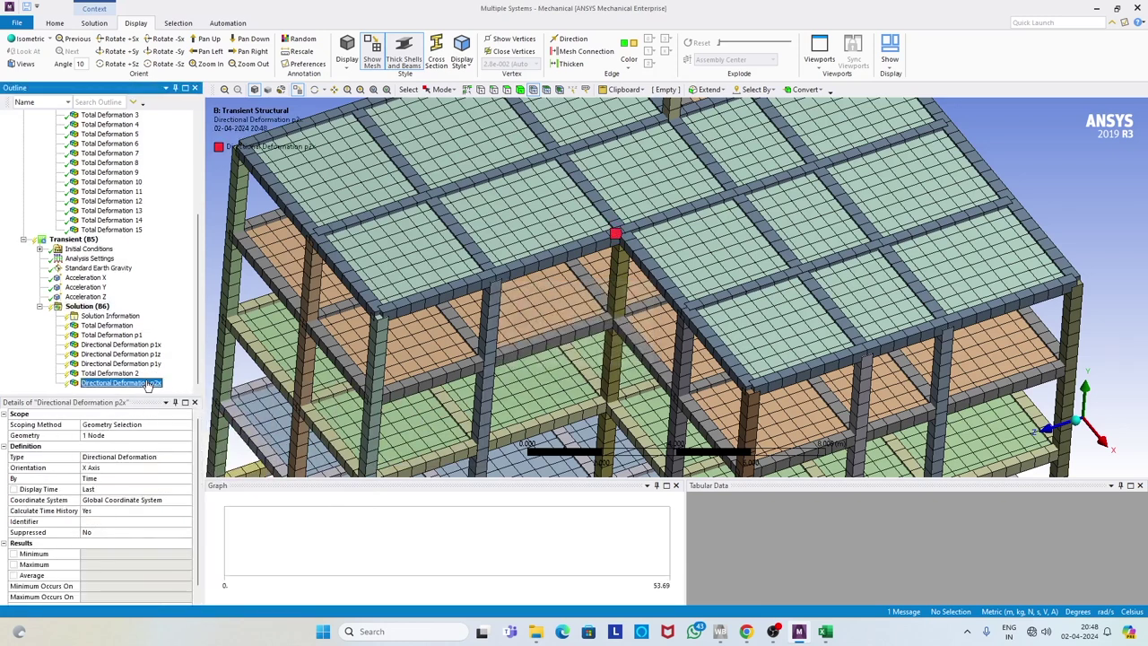
pyautogui.rightClick(152, 383)
pyautogui.click(182, 477)
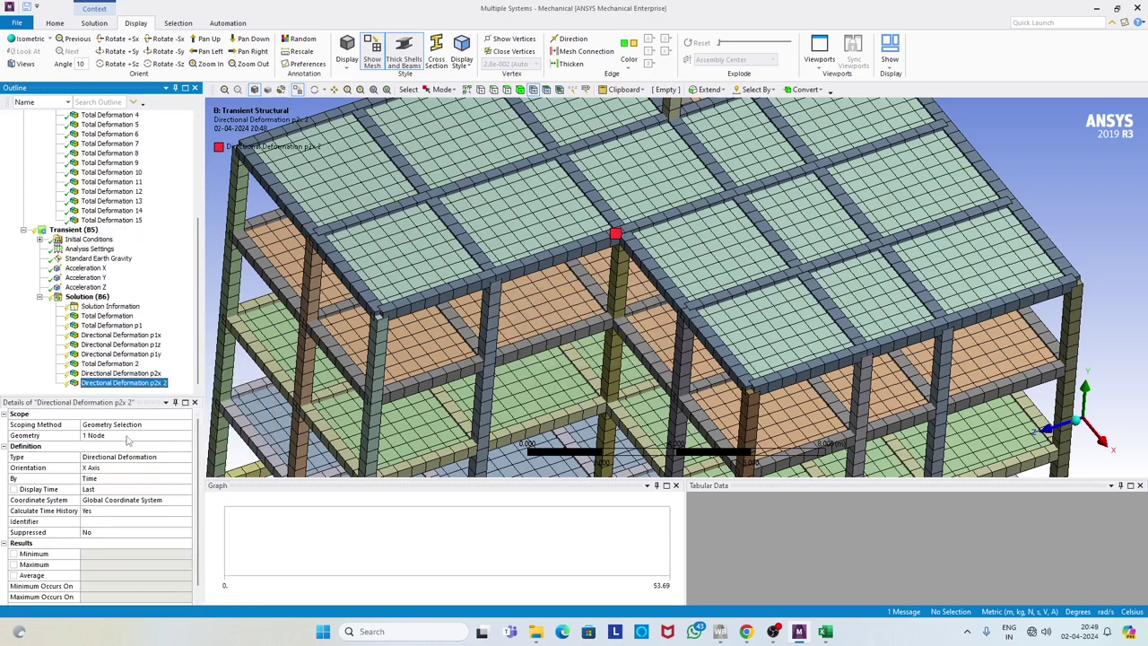
pyautogui.click(141, 466)
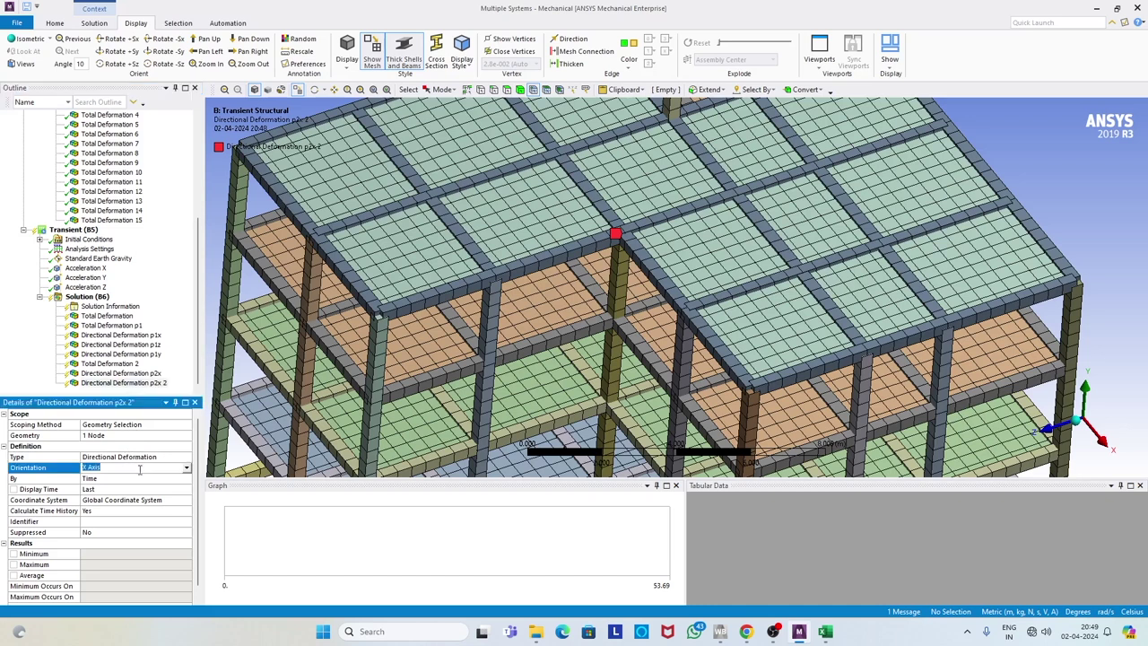
pyautogui.click(186, 468)
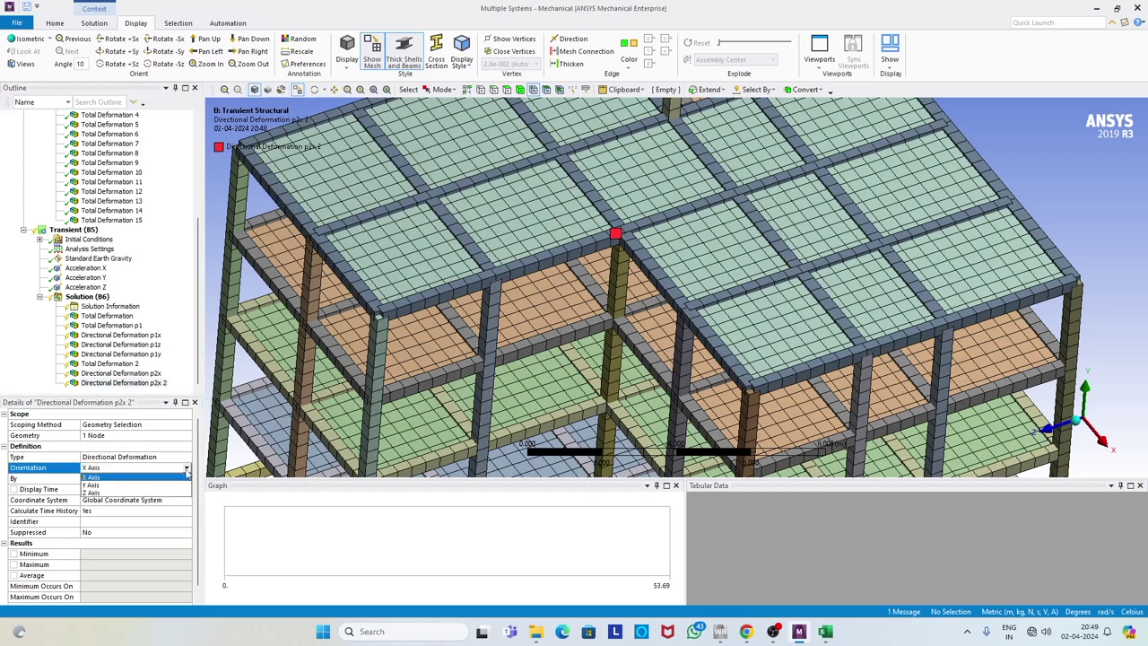
pyautogui.click(142, 494)
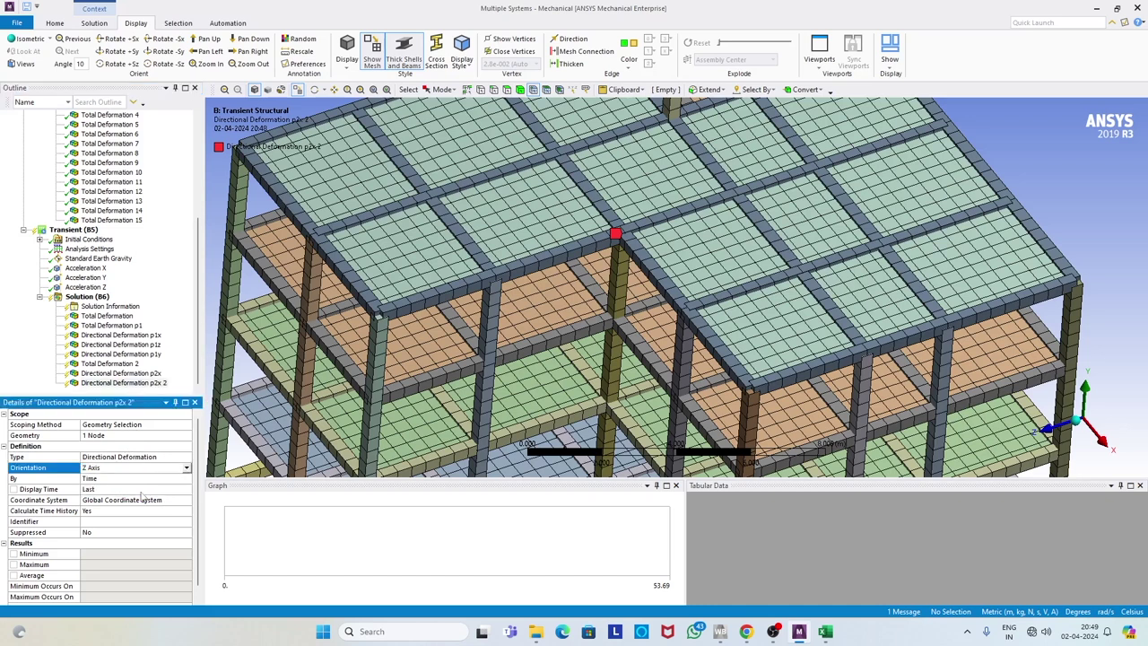
# Rename the Z-axis copy of p2x as Directional Deformation p2z
pyautogui.click(152, 386)
pyautogui.click(161, 384)
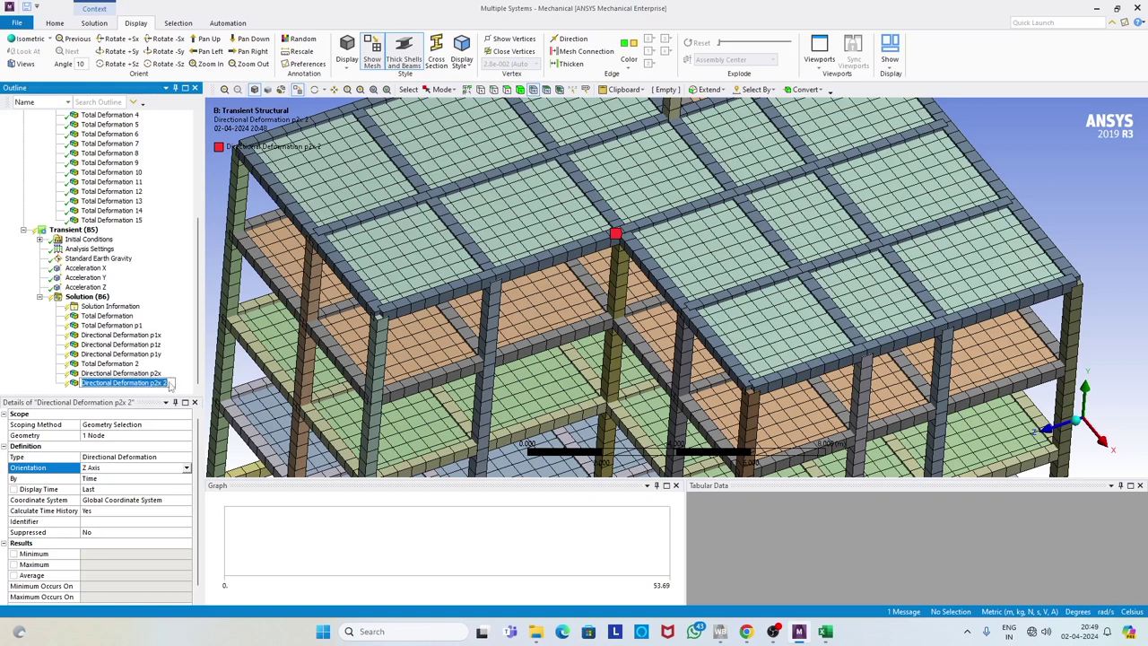
pyautogui.click(170, 385)
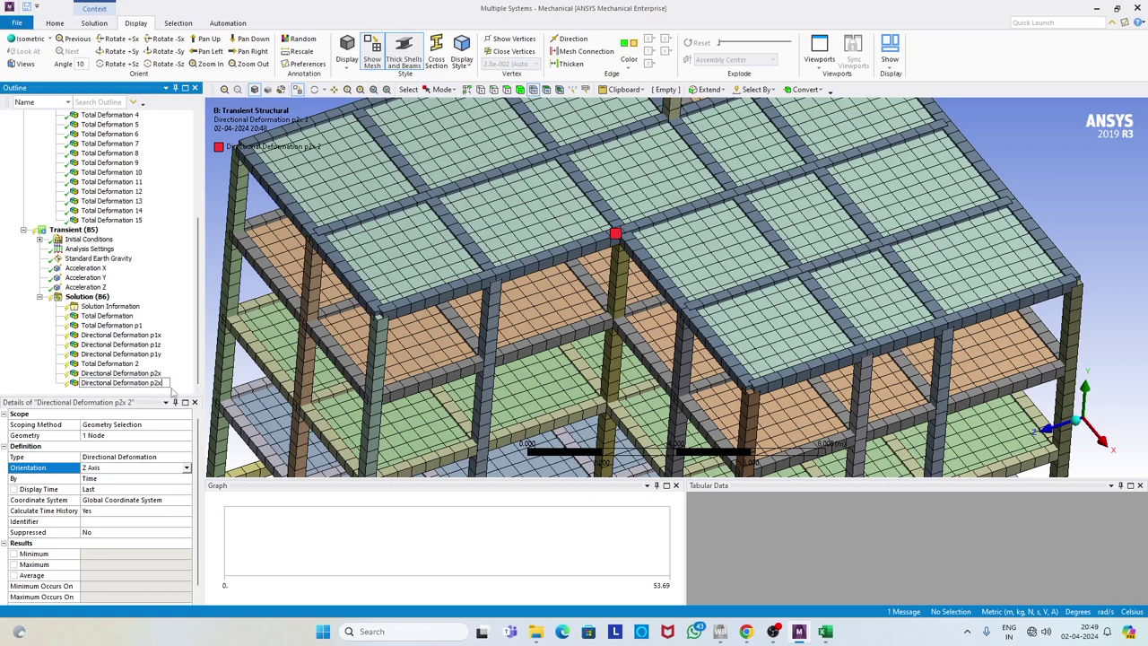
pyautogui.press('Return')
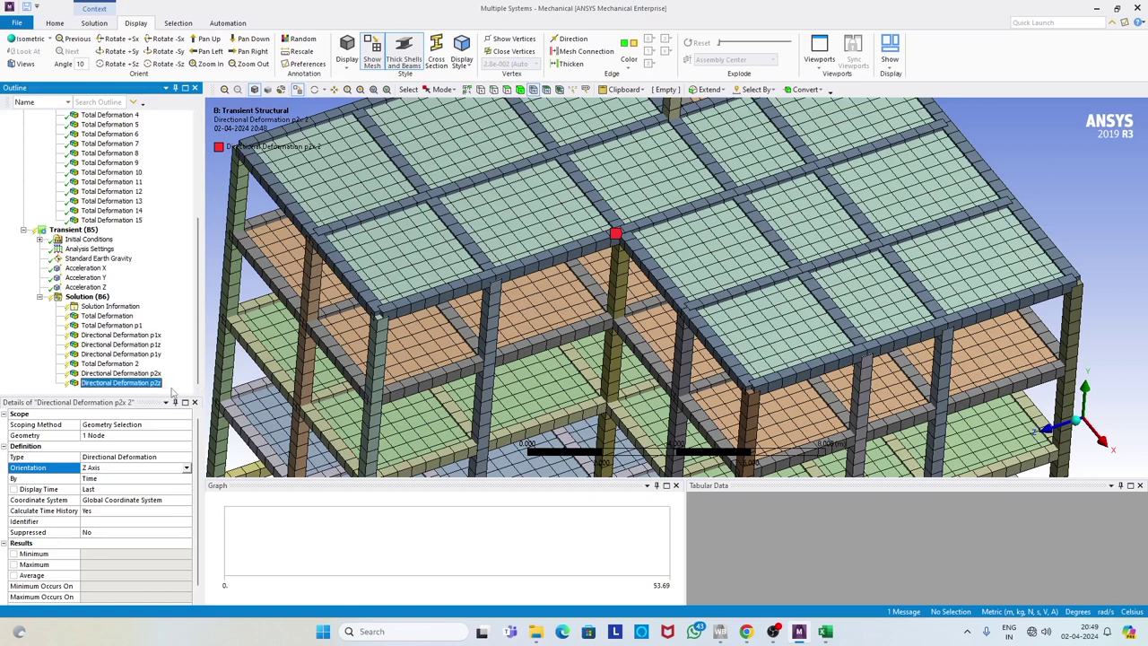
# Duplicate Directional Deformation p2z and set the copy's orientation to Y Axis
pyautogui.rightClick(114, 384)
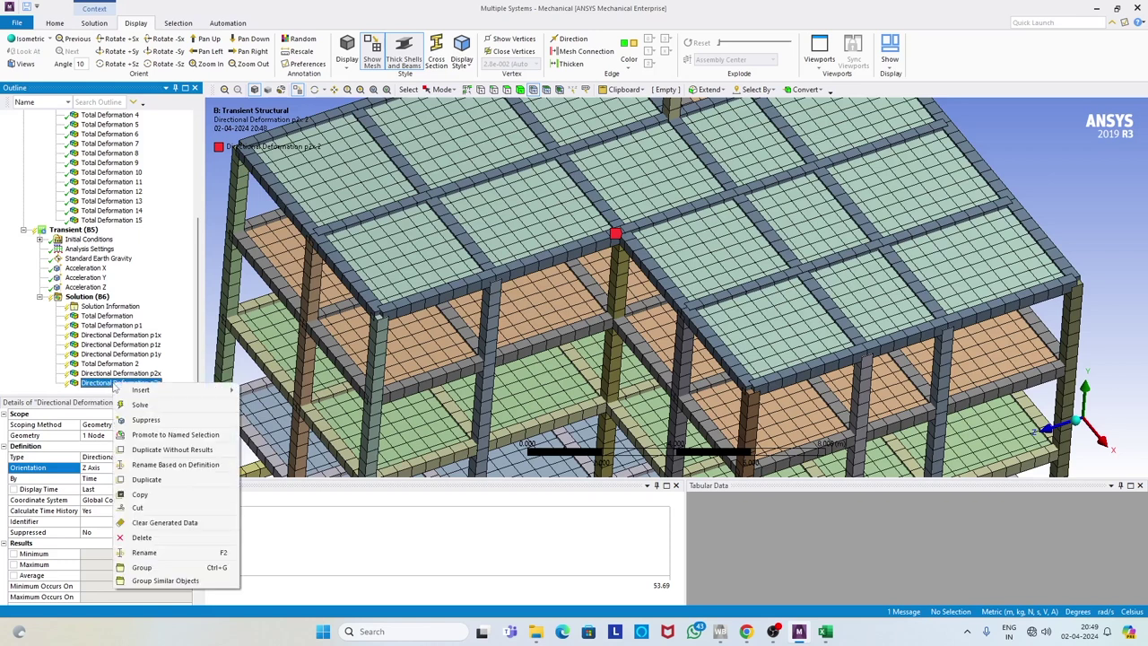
pyautogui.moveTo(139, 392)
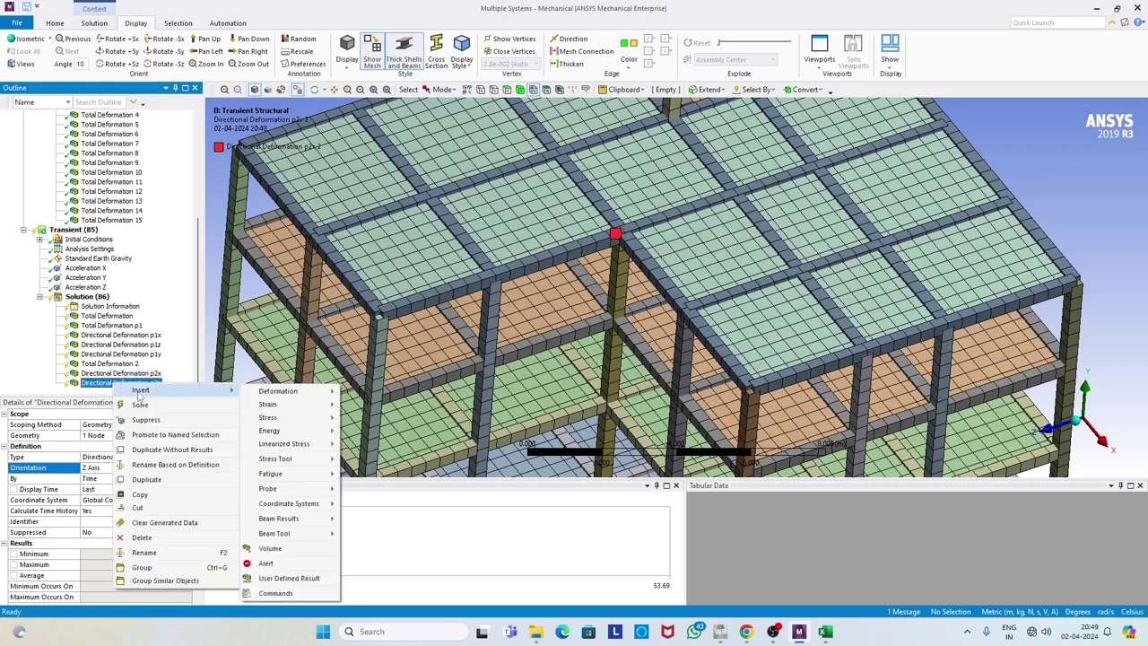
pyautogui.click(146, 479)
pyautogui.click(159, 385)
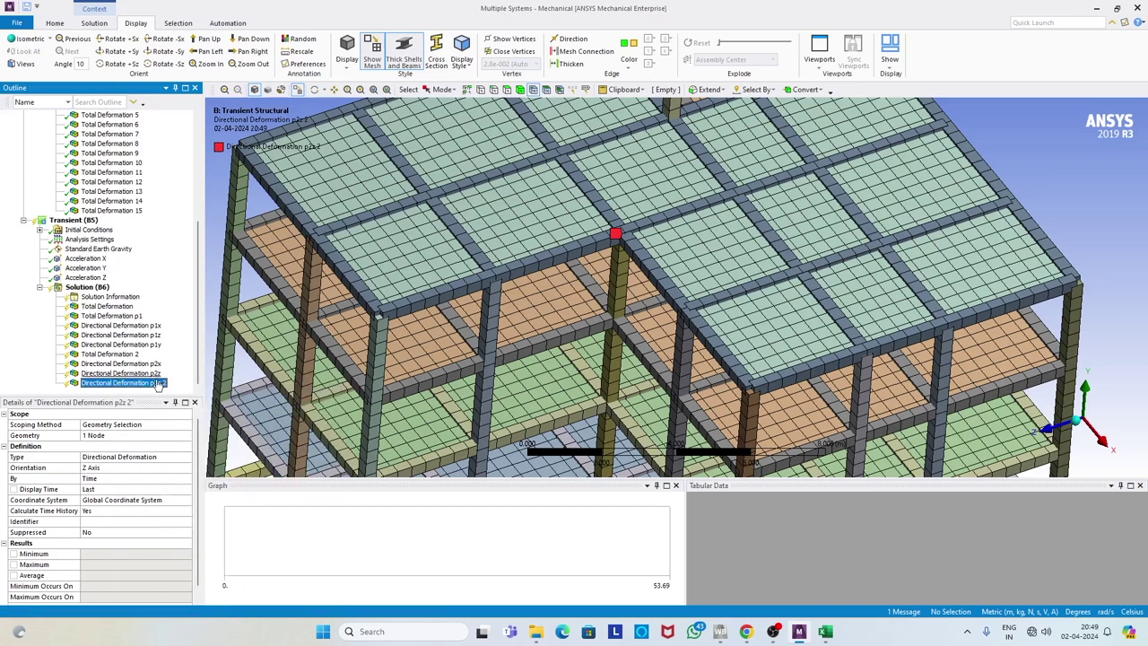
pyautogui.click(139, 469)
pyautogui.click(184, 471)
pyautogui.click(154, 485)
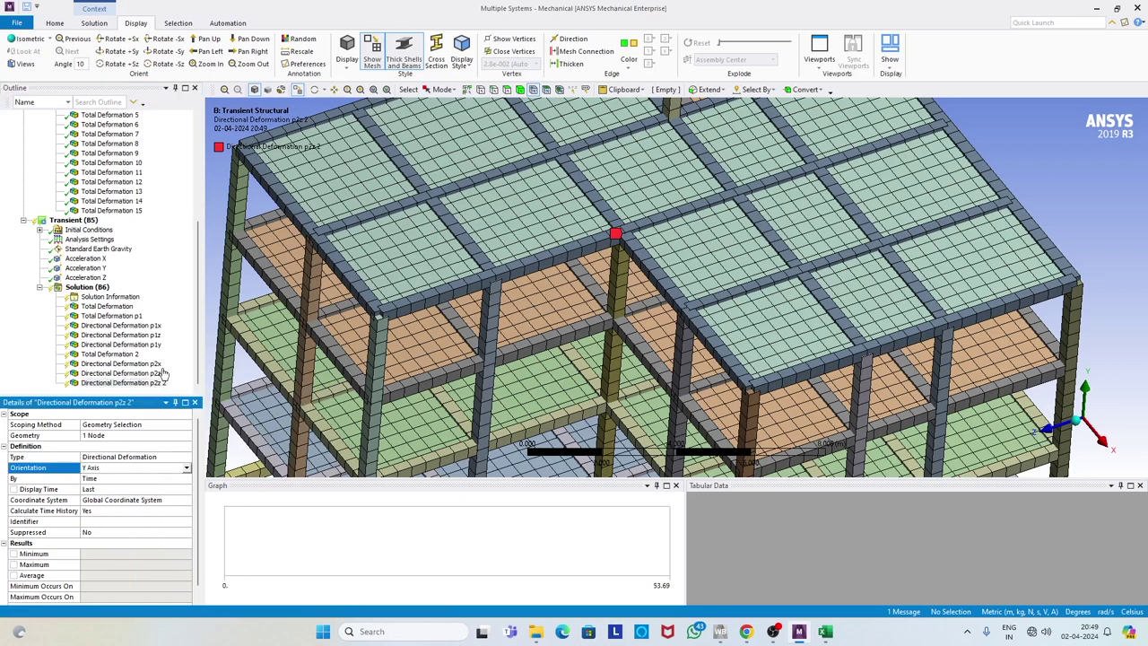
# Rename the Y-axis copy of p2z as Directional Deformation p2y
pyautogui.click(159, 384)
pyautogui.click(163, 385)
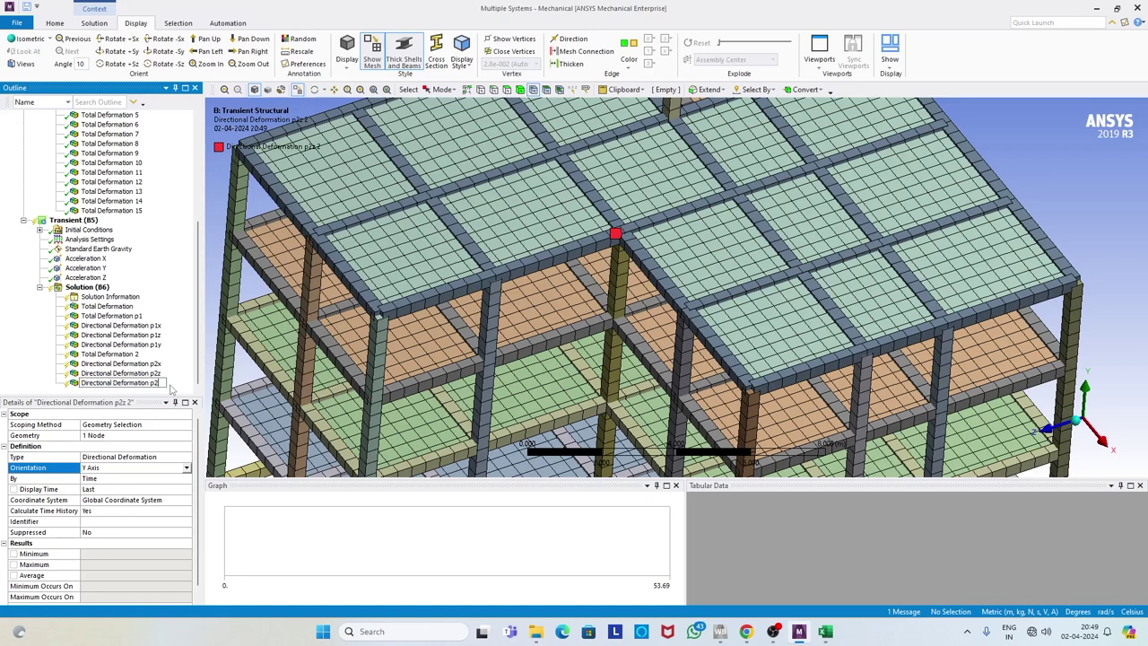
pyautogui.write('y')
pyautogui.press('Return')
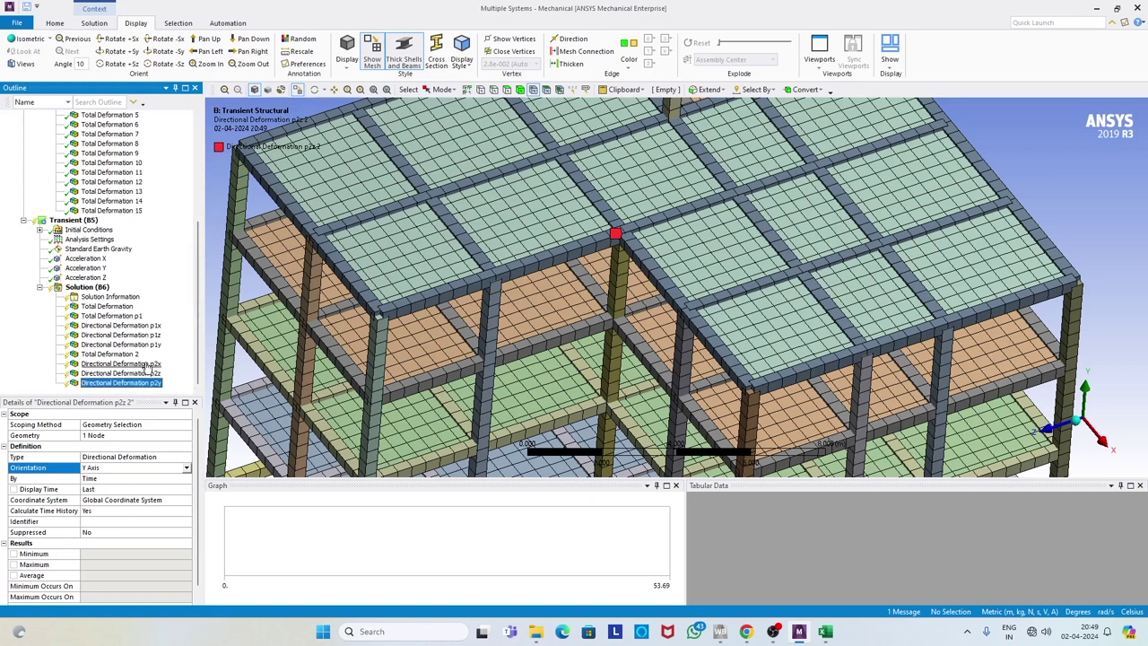
# Select Solution (B6) and view its available commands, including Solve, without running any of them
pyautogui.scroll(-10, 556, 344)
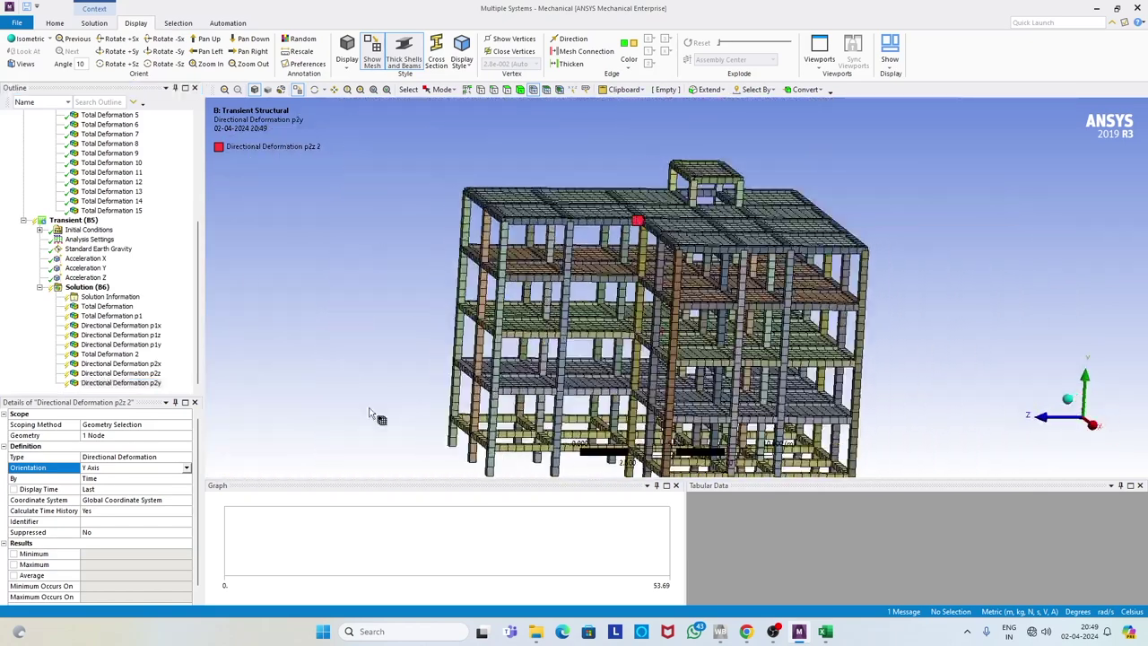
pyautogui.click(100, 287)
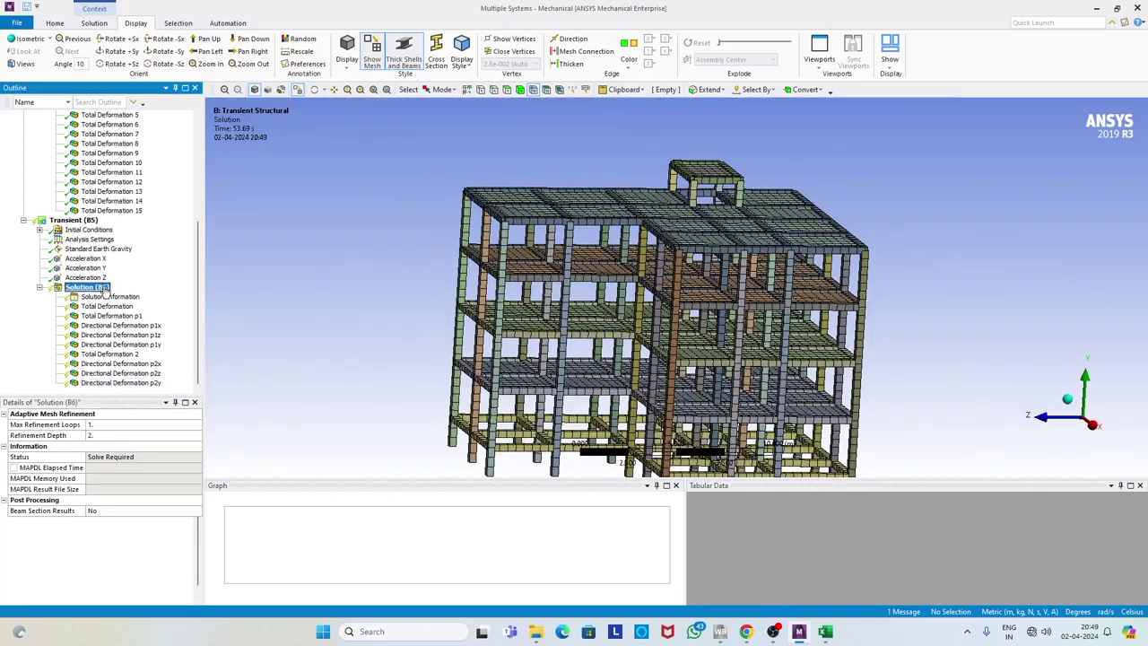
pyautogui.rightClick(106, 289)
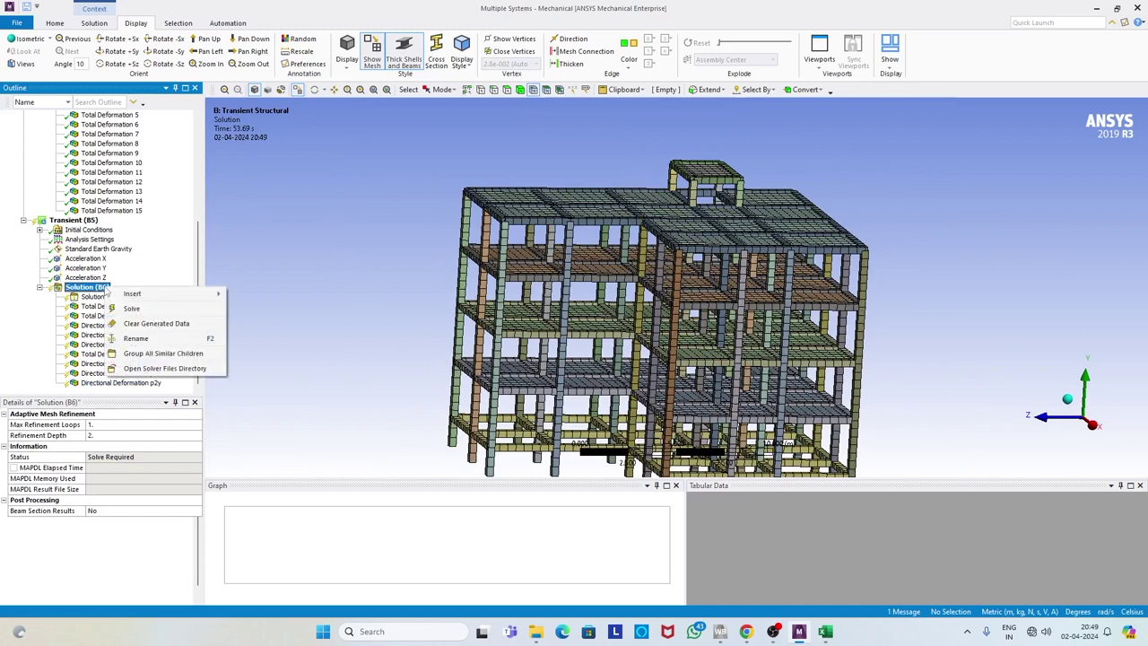
pyautogui.press('Escape')
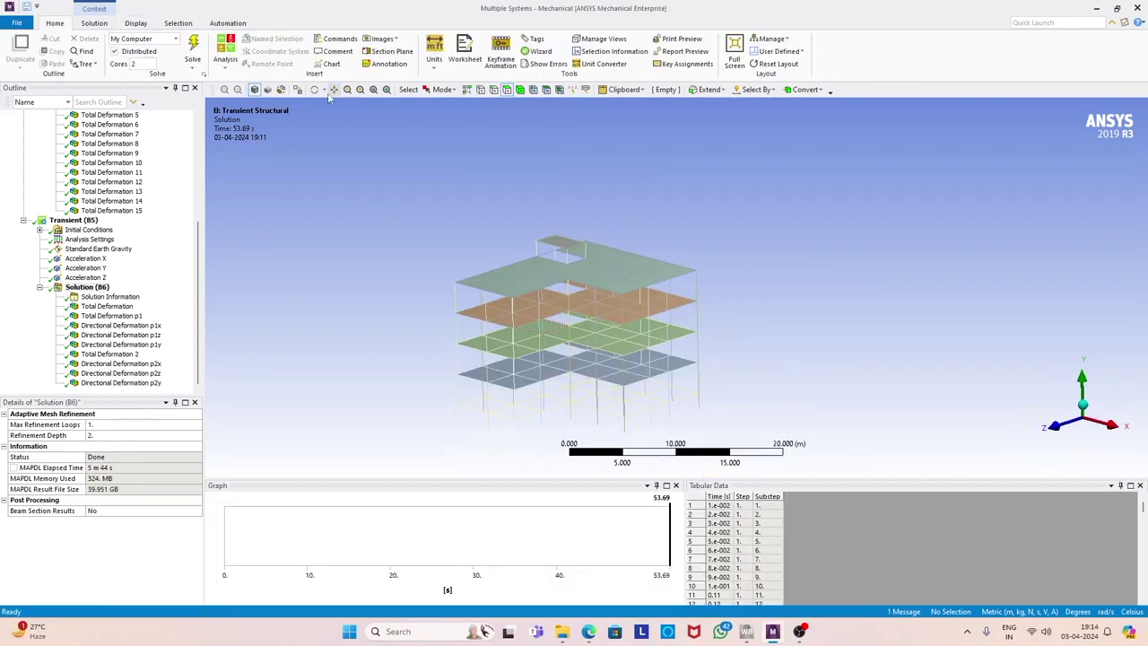
# Review the solved time-history graphs of Total Deformation p1 and Directional Deformation p1x, p1z and p1y under Solution (B6)
pyautogui.click(87, 286)
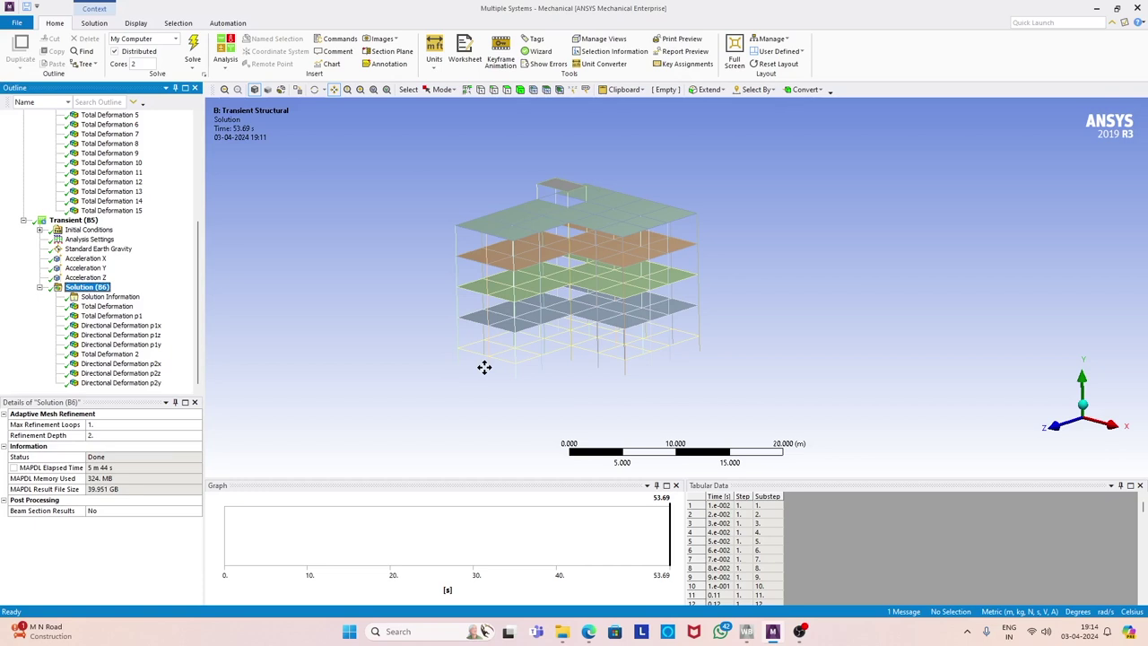
pyautogui.click(111, 315)
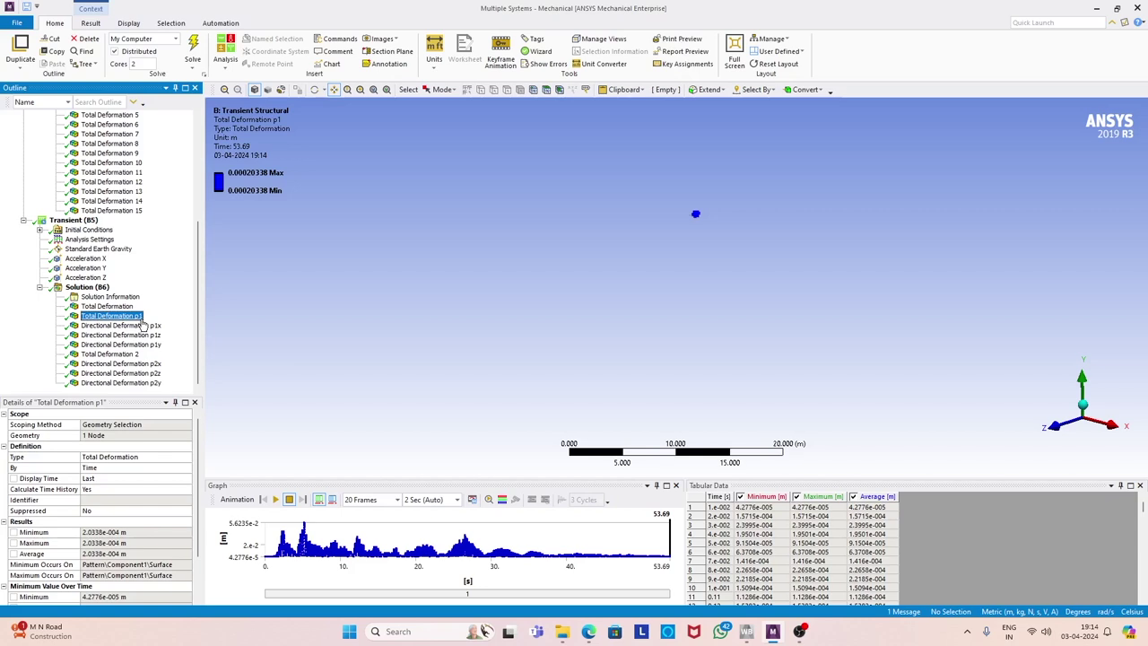
pyautogui.click(143, 327)
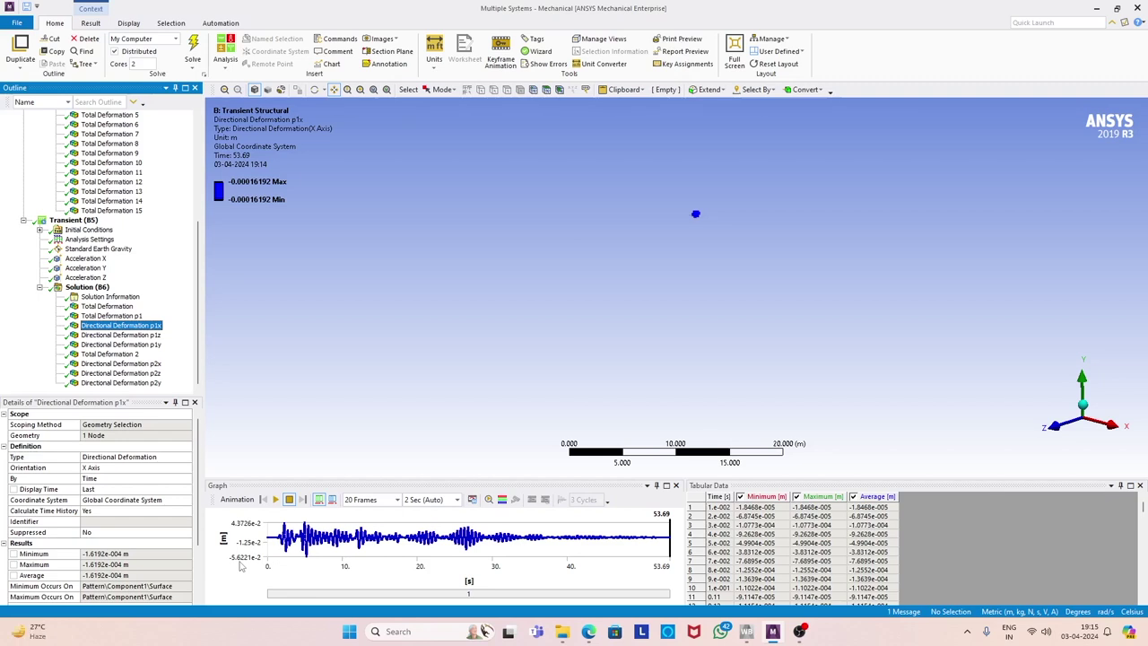
pyautogui.click(152, 337)
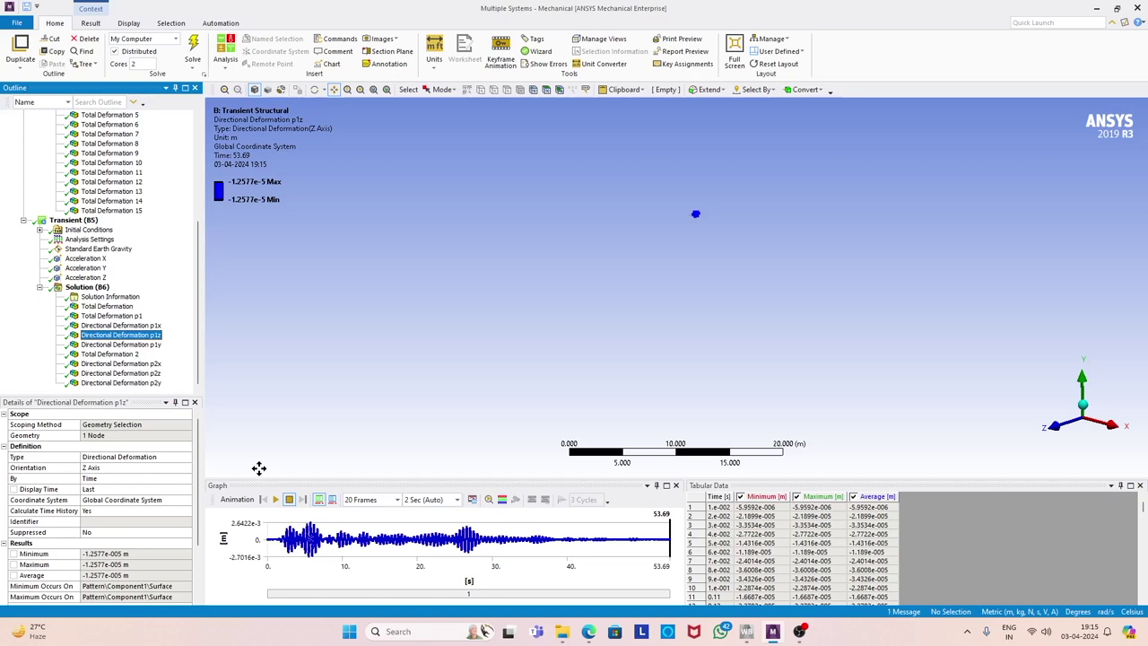
pyautogui.click(158, 346)
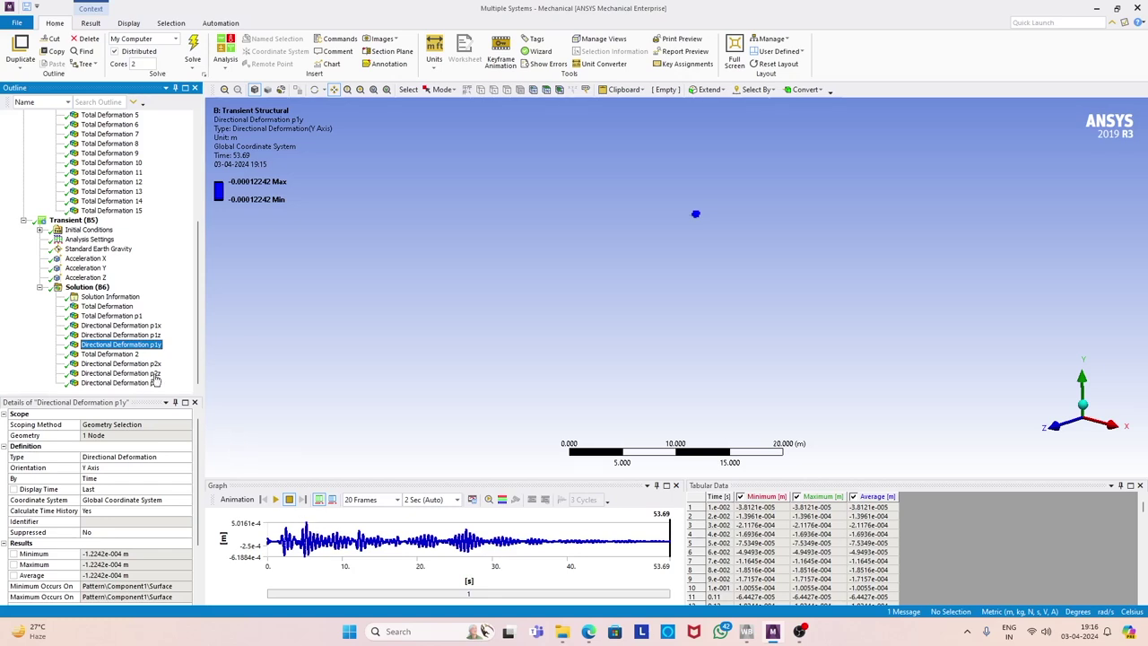
# Review the time-history graphs of Total Deformation 2 and Directional Deformation p2x, p2z and p2y for the second roof node
pyautogui.click(110, 355)
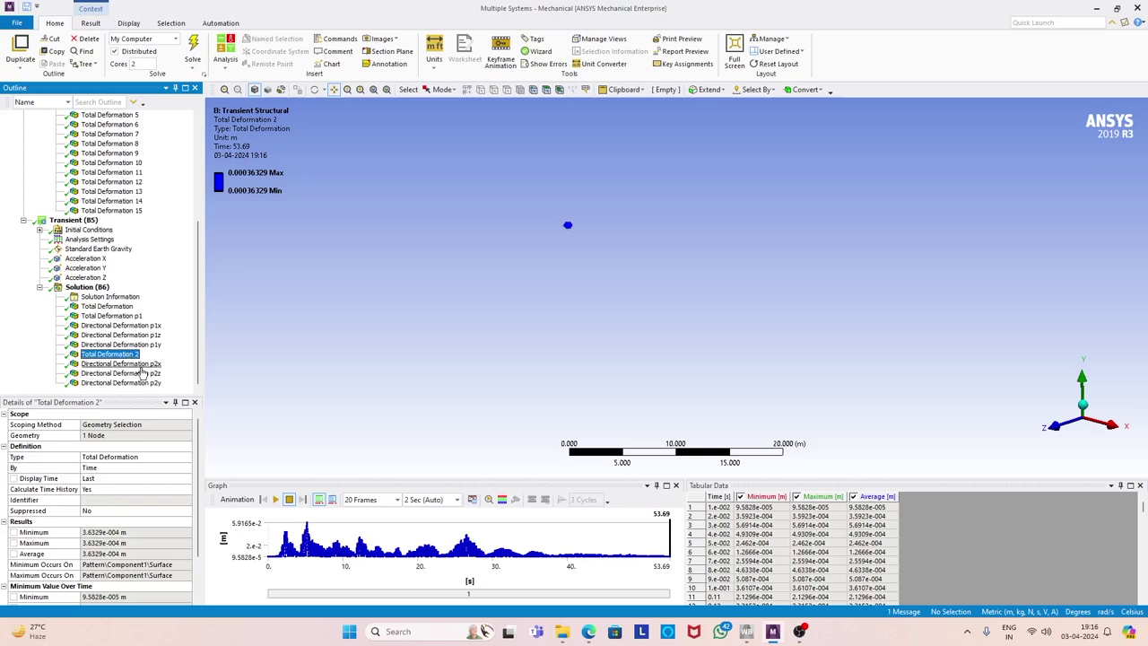
pyautogui.click(125, 364)
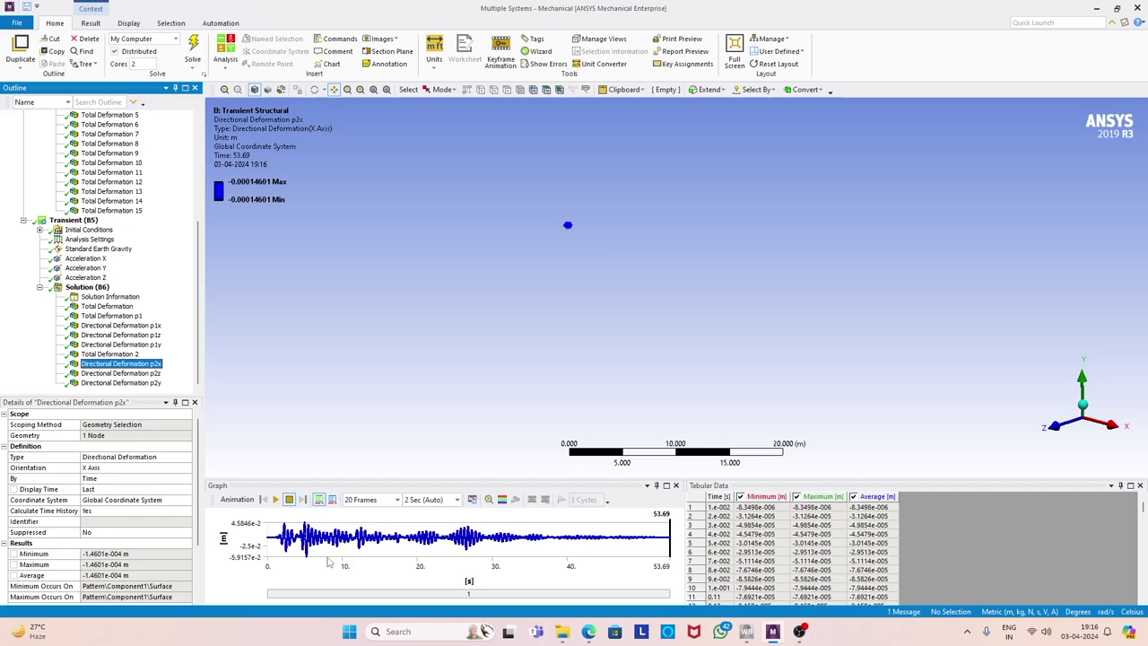
pyautogui.click(144, 373)
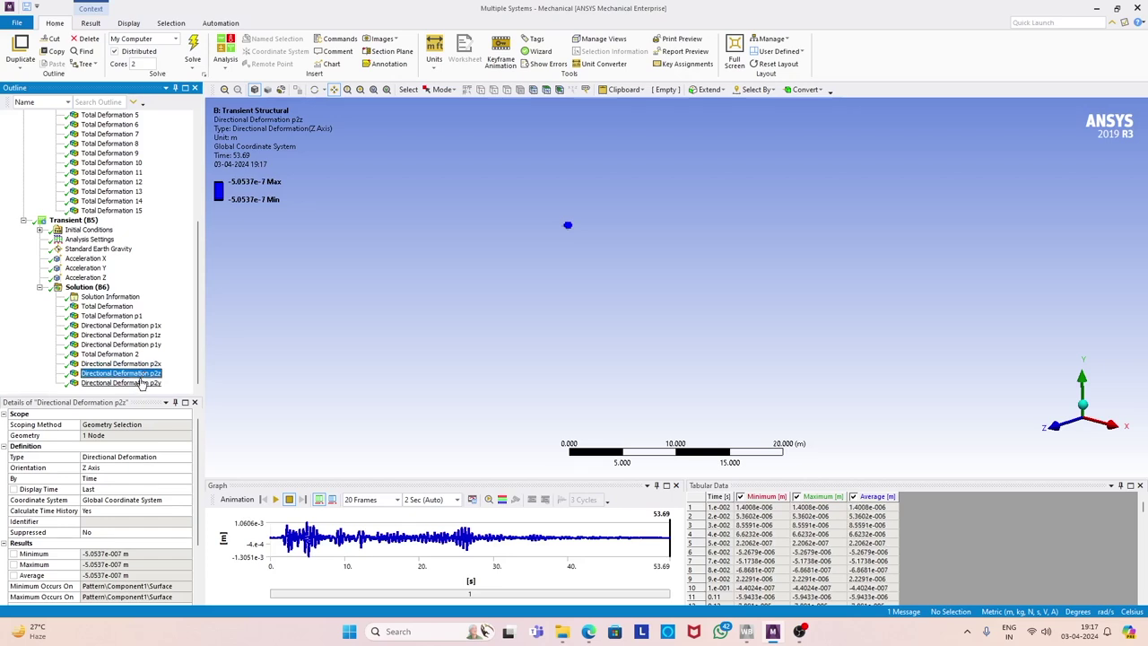
pyautogui.click(141, 383)
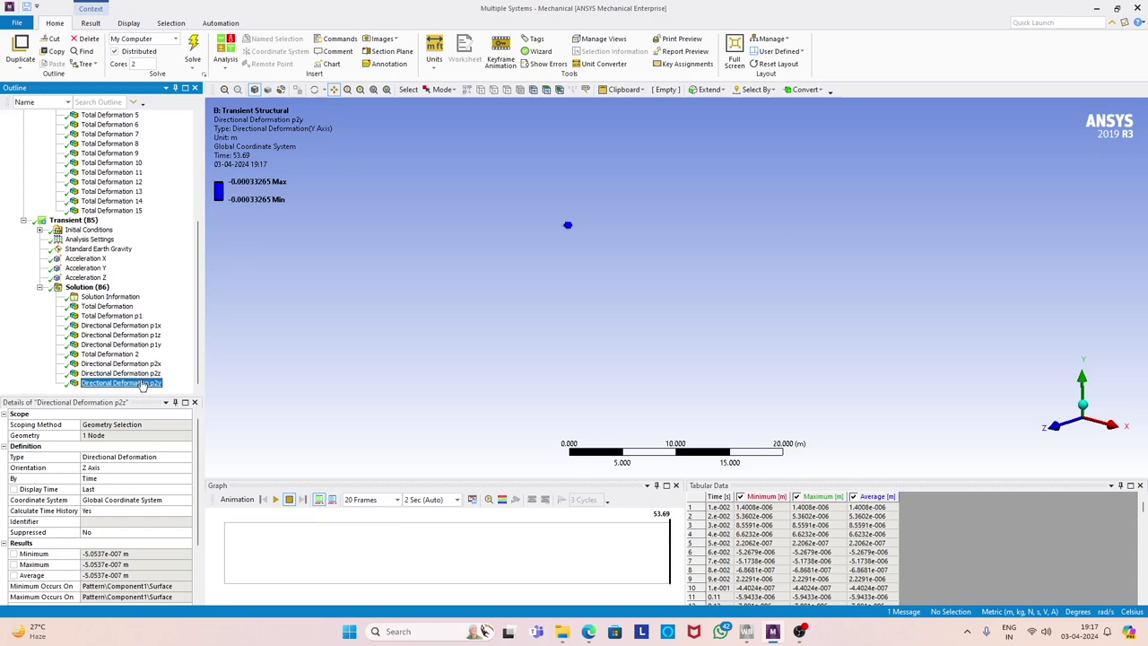